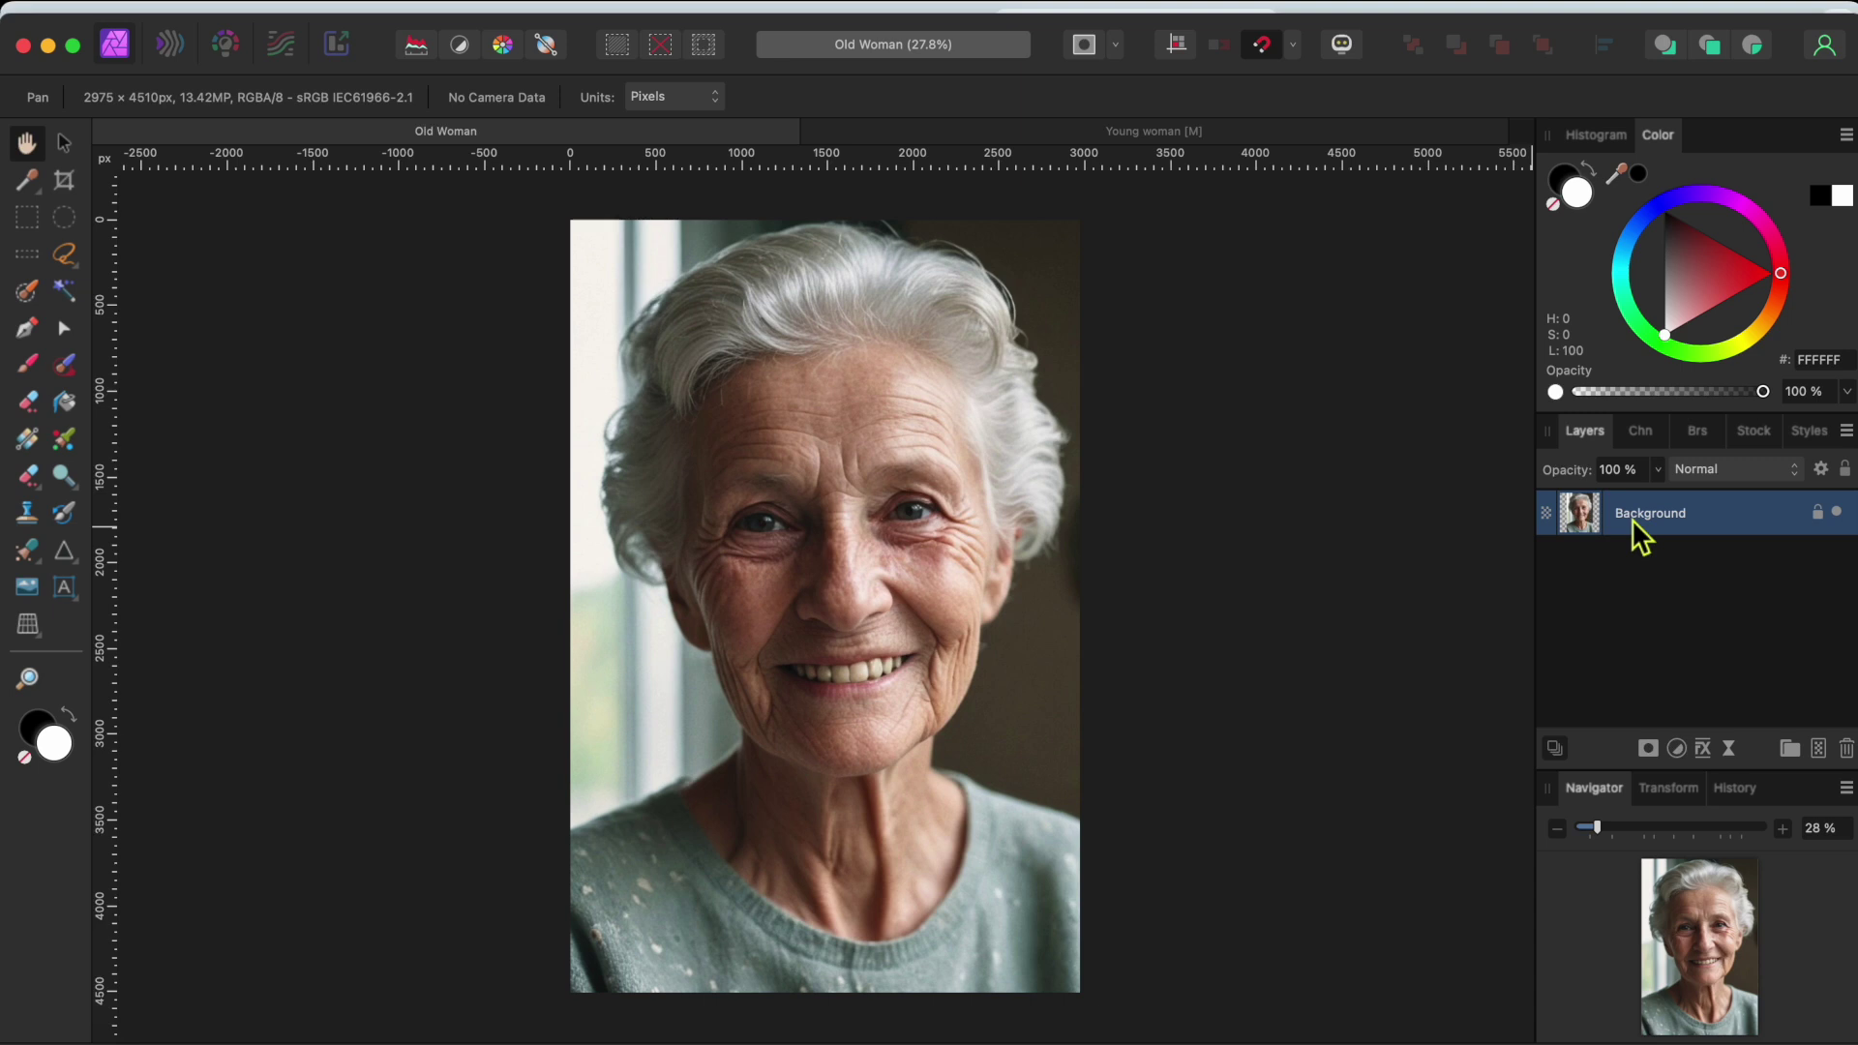
Duplicate the old woman's portrait and apply Frequency Separation to it at an 18.4 px radius
key(super+j)
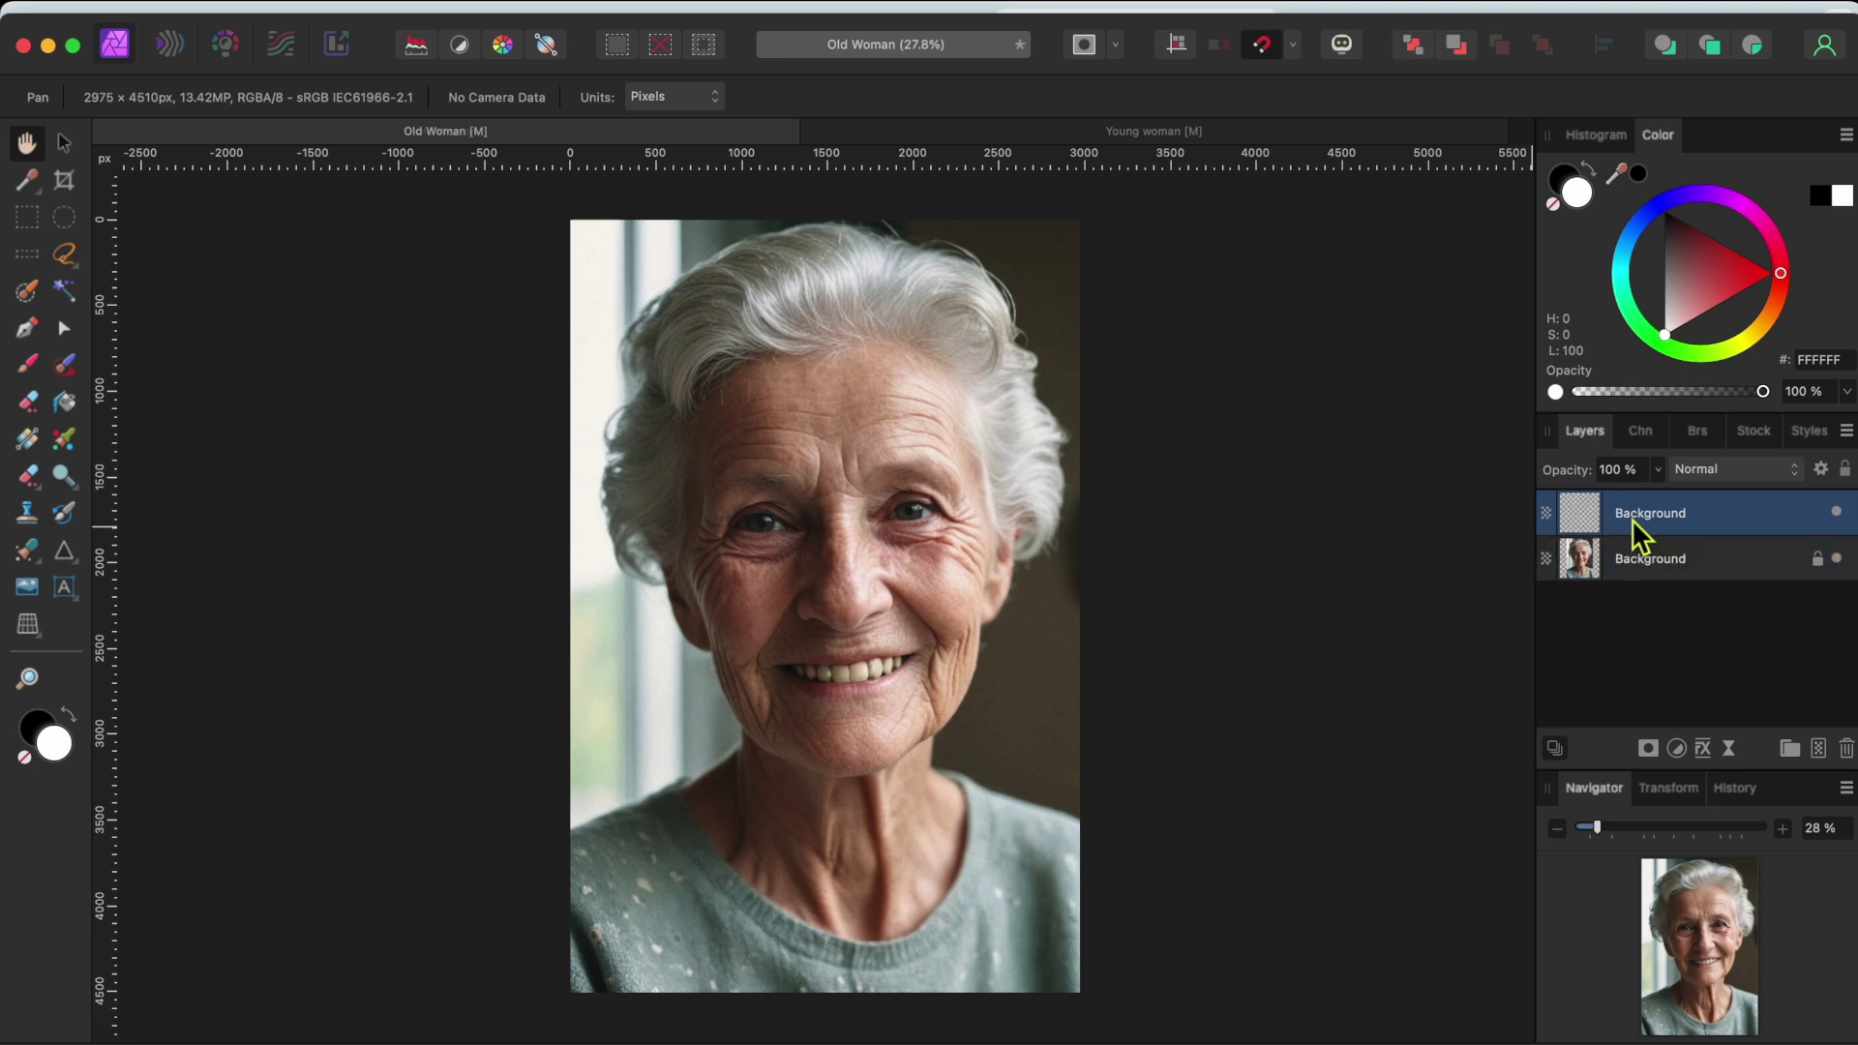
click(794, 4)
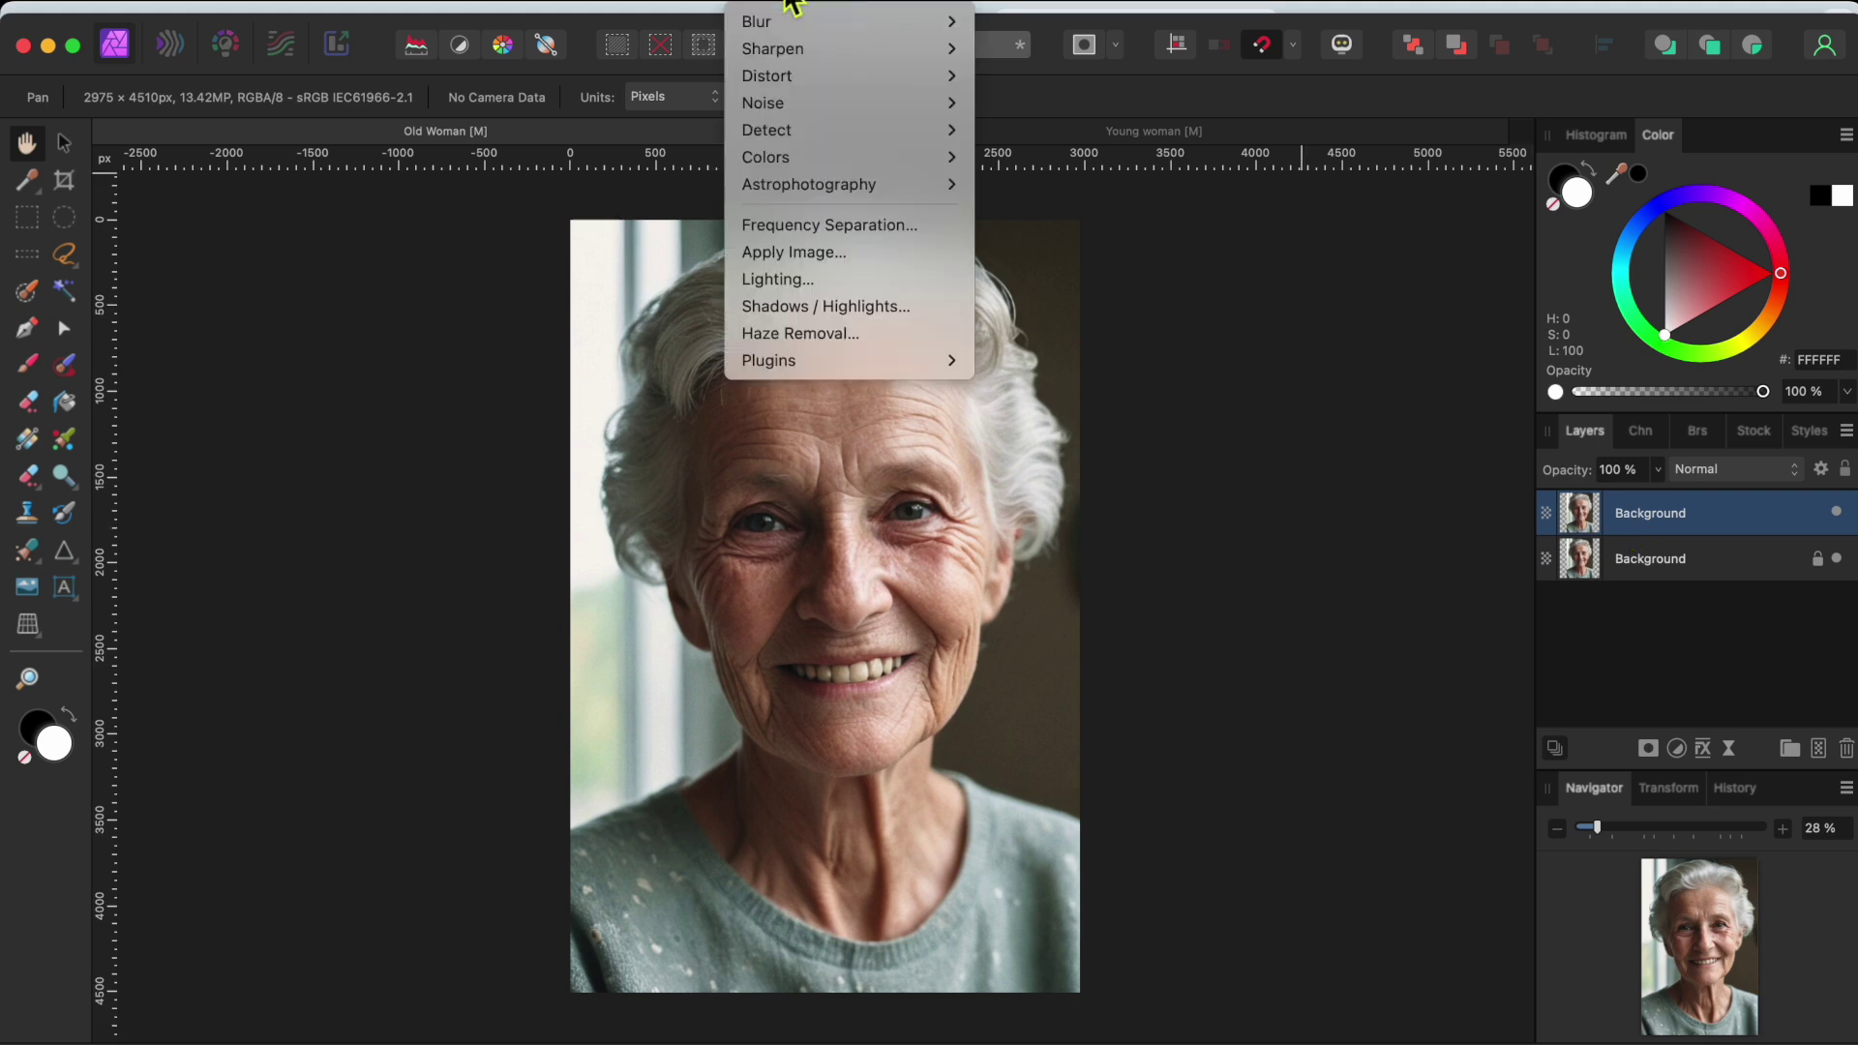
click(849, 235)
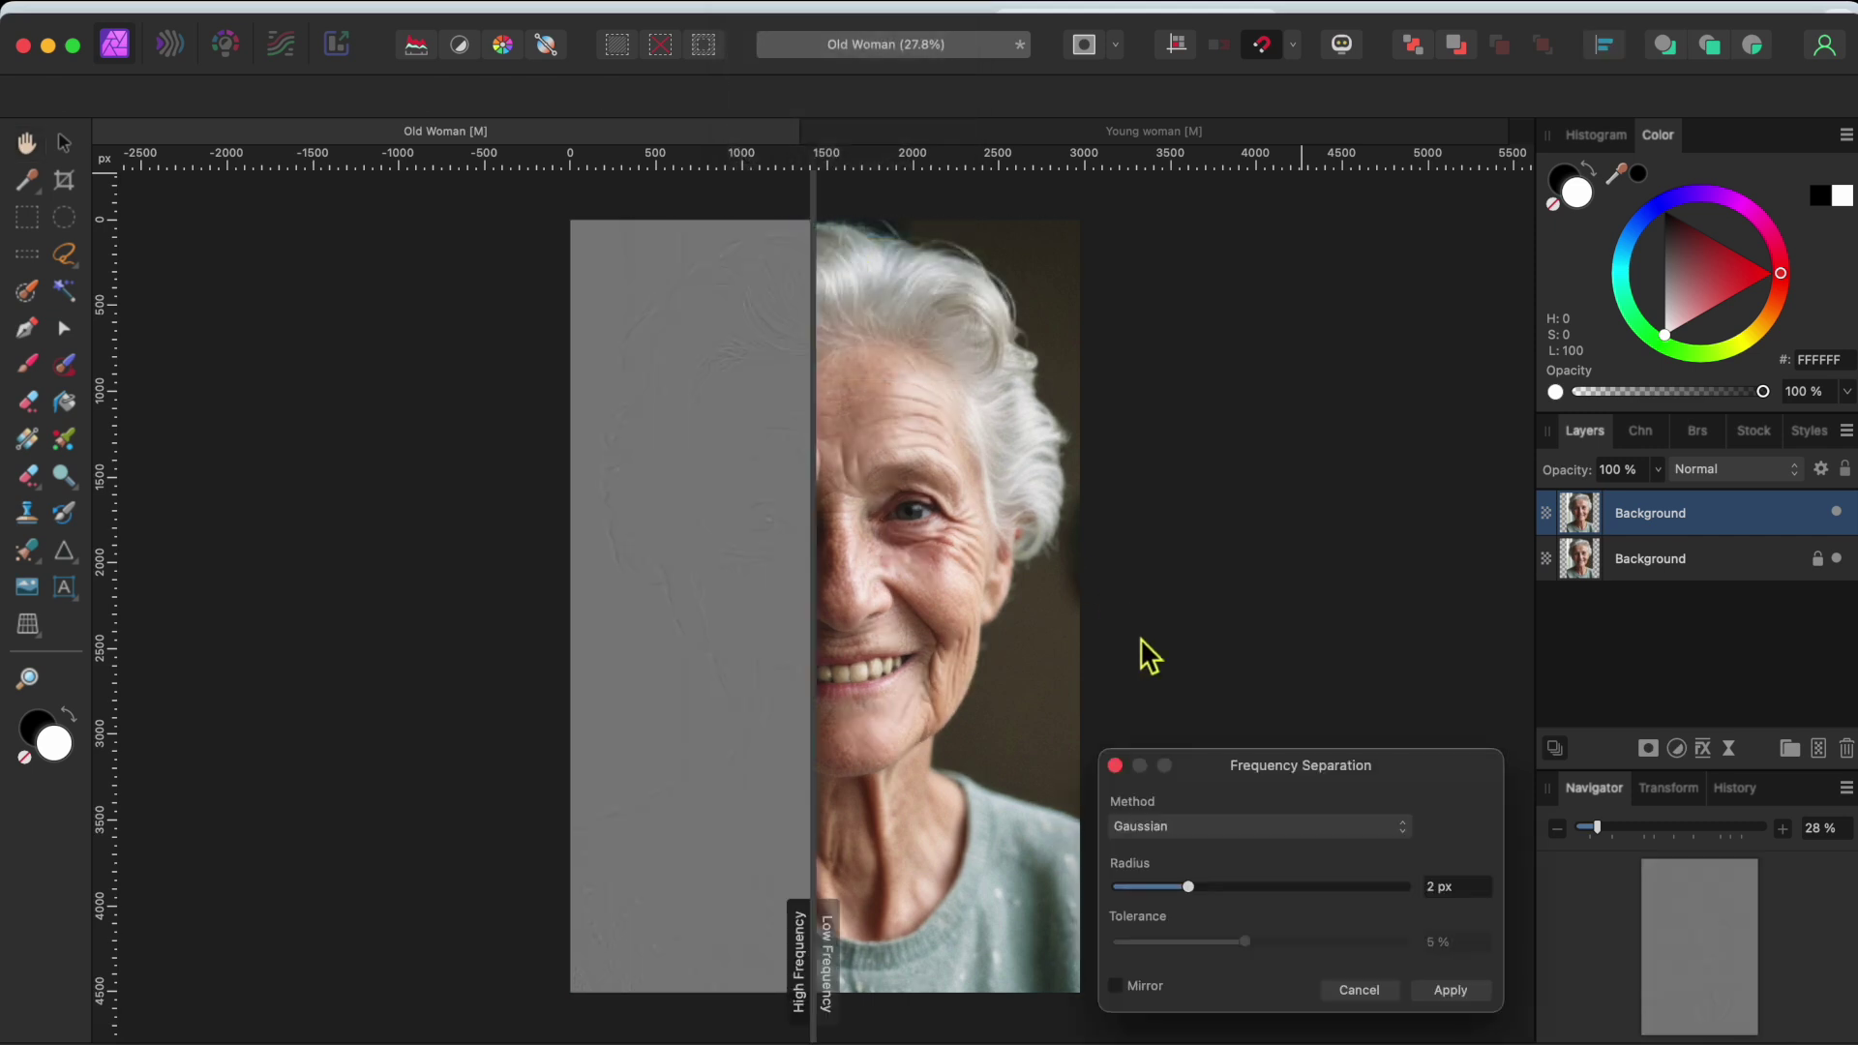
click(822, 1004)
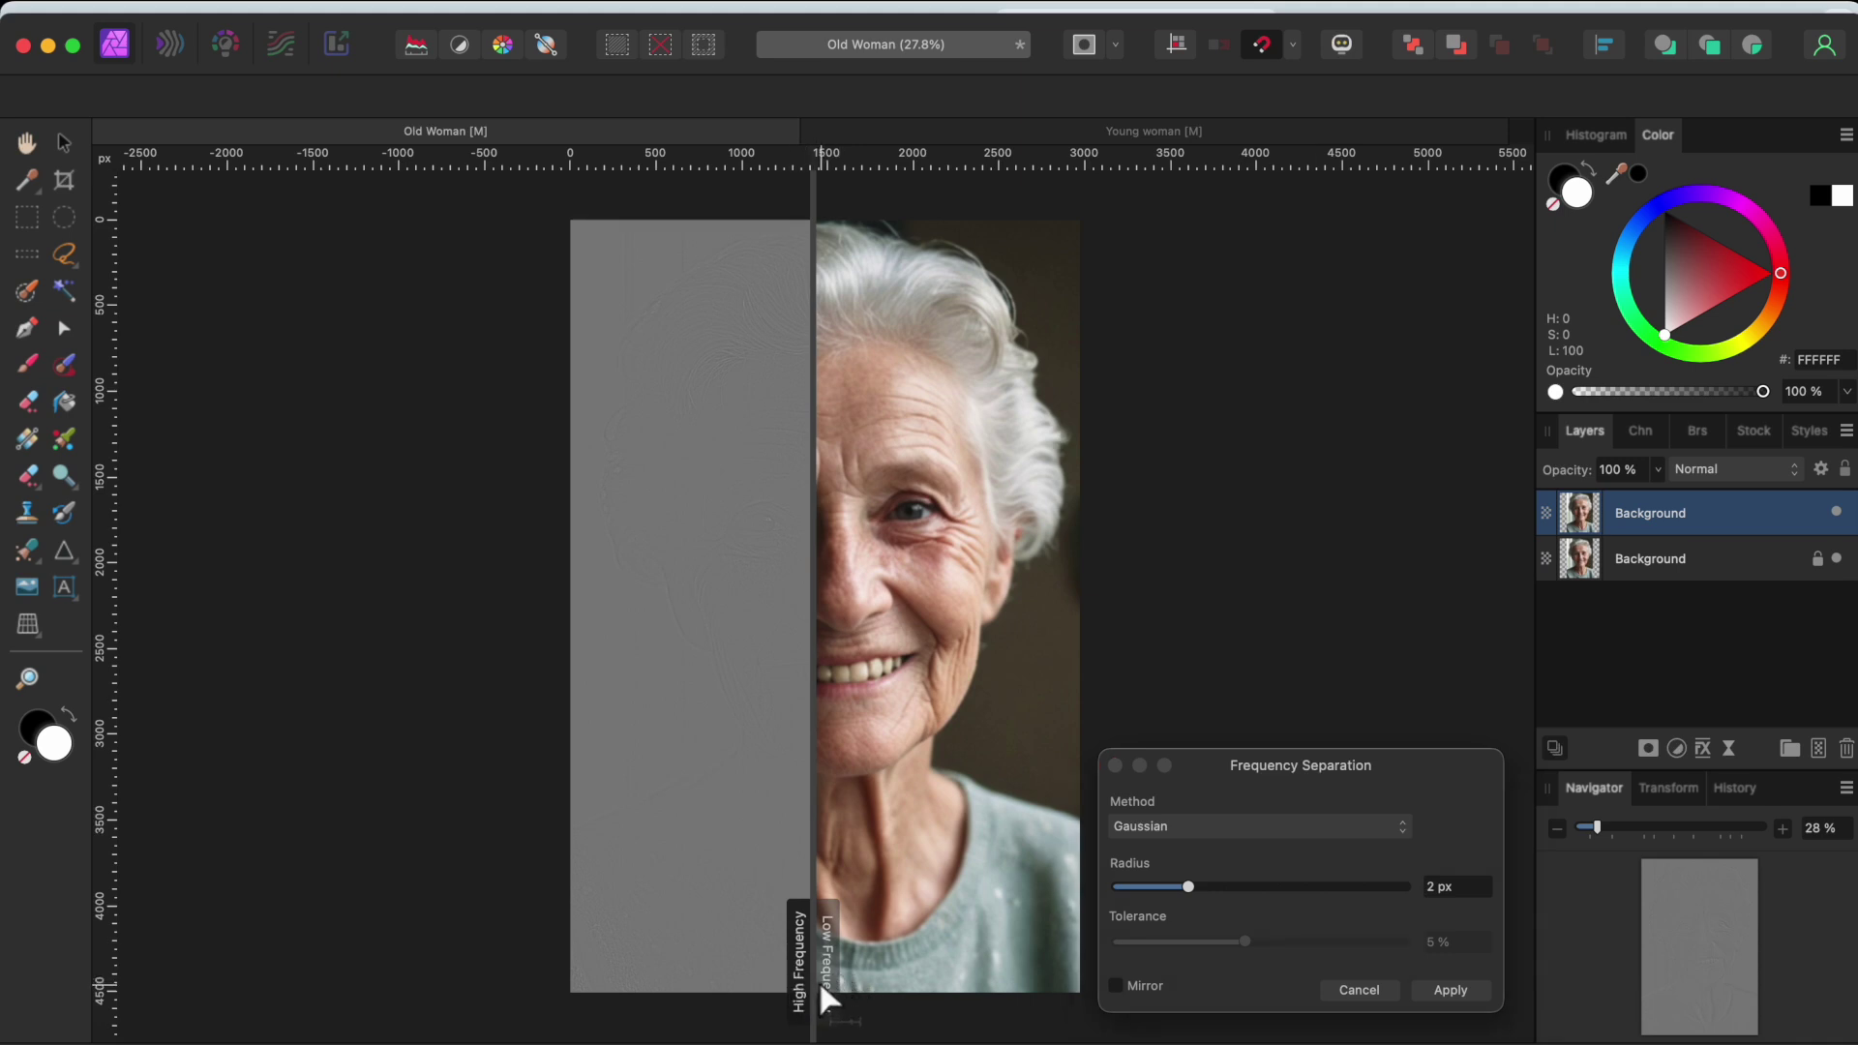
drag(809, 984, 1001, 979)
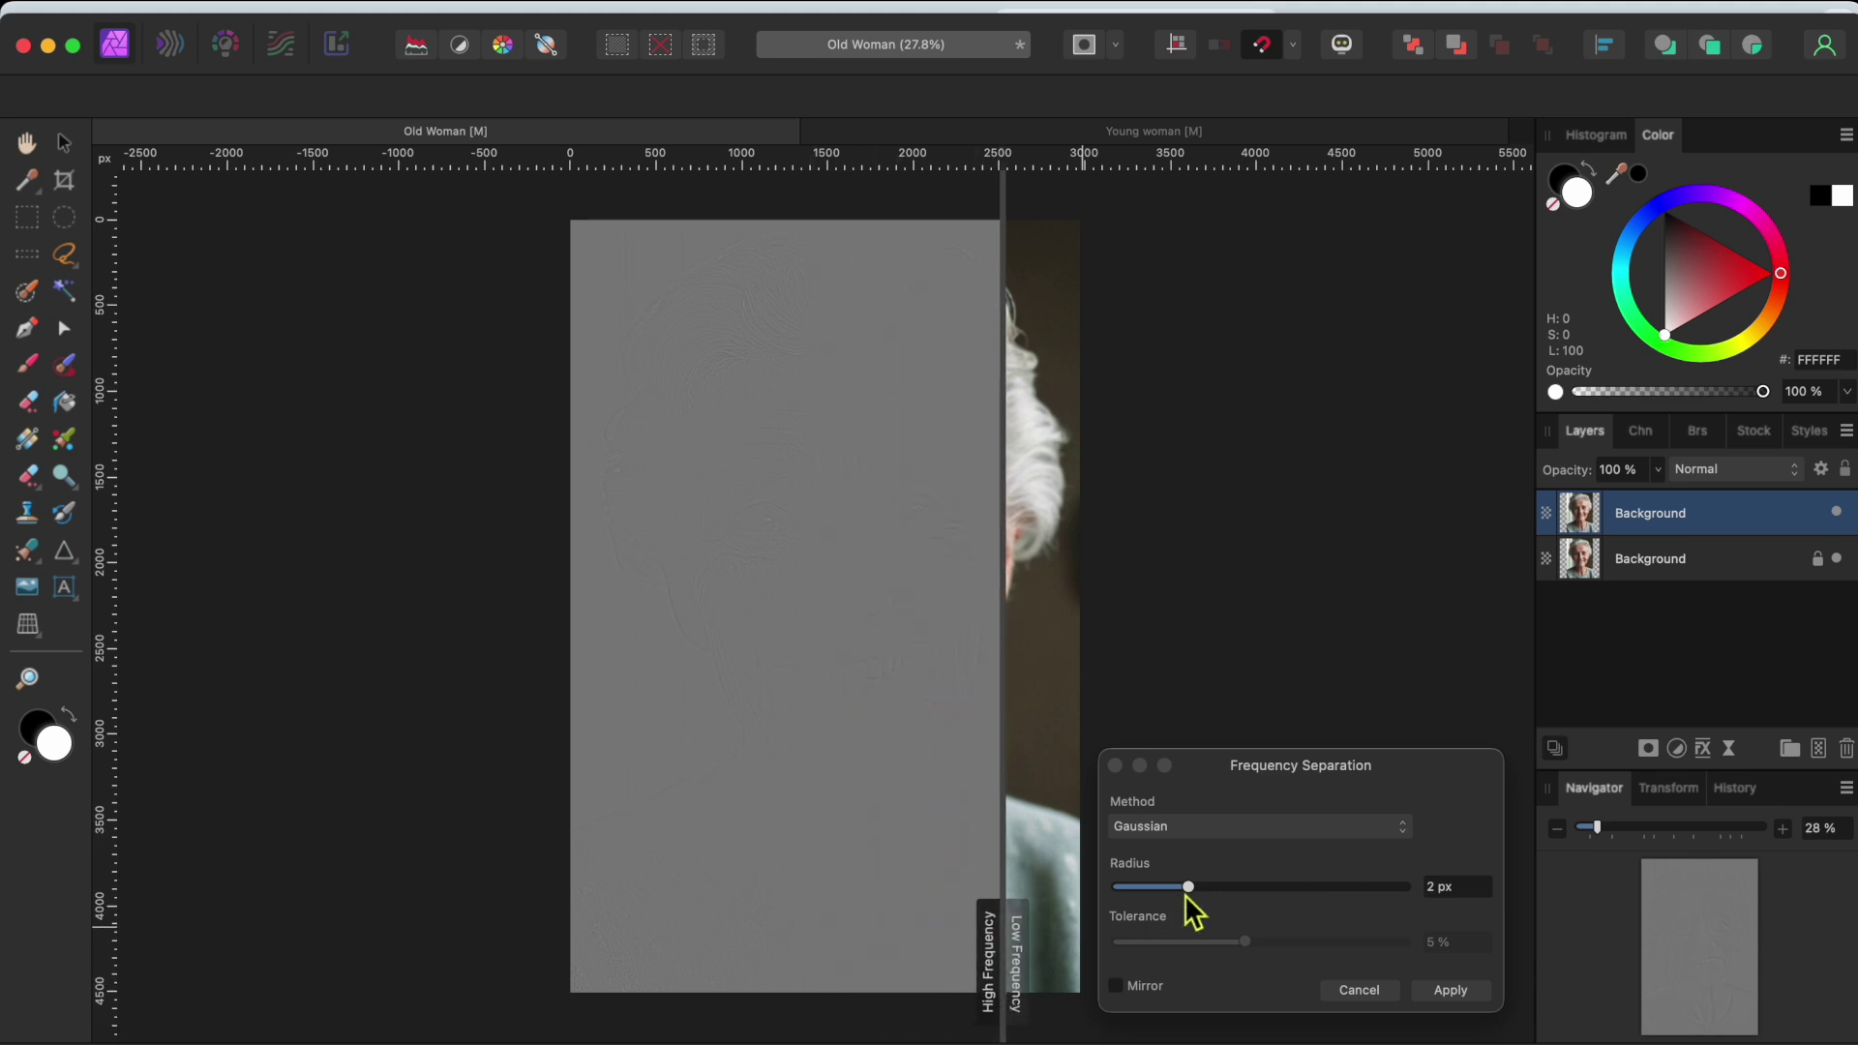
drag(1188, 886, 1267, 894)
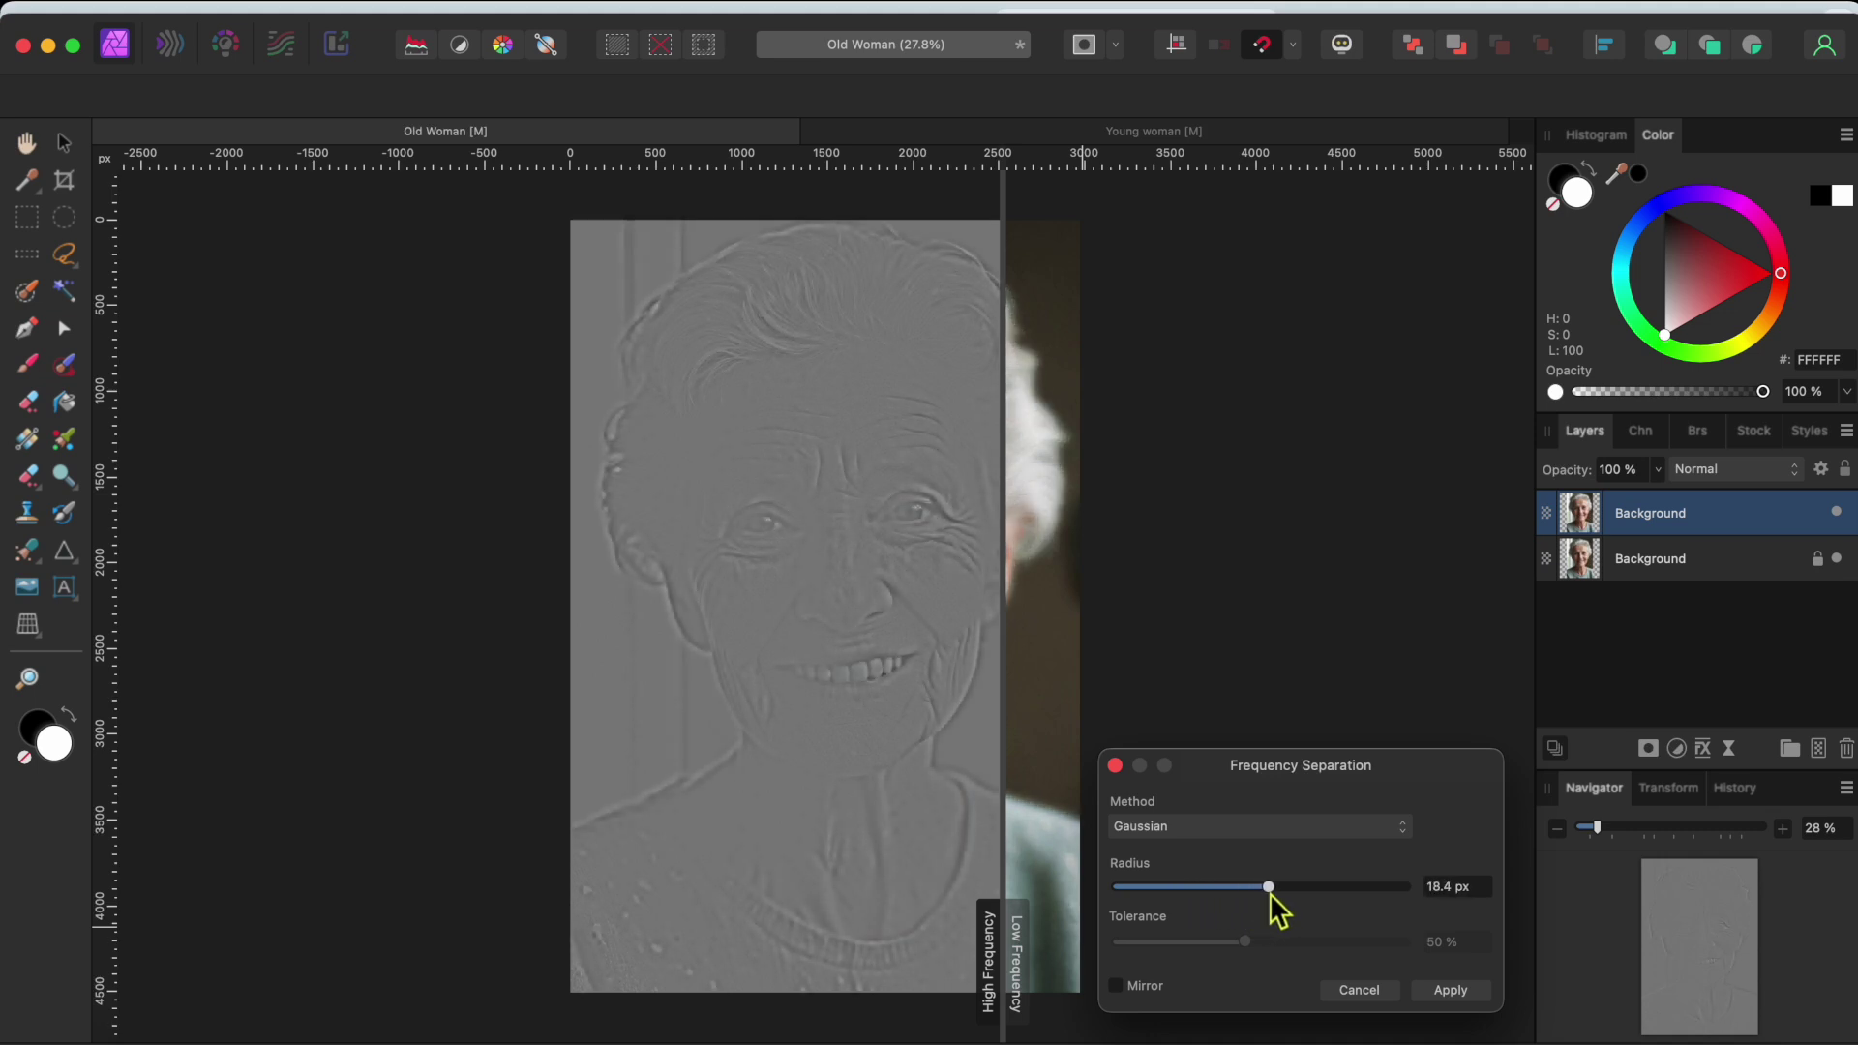
click(1457, 990)
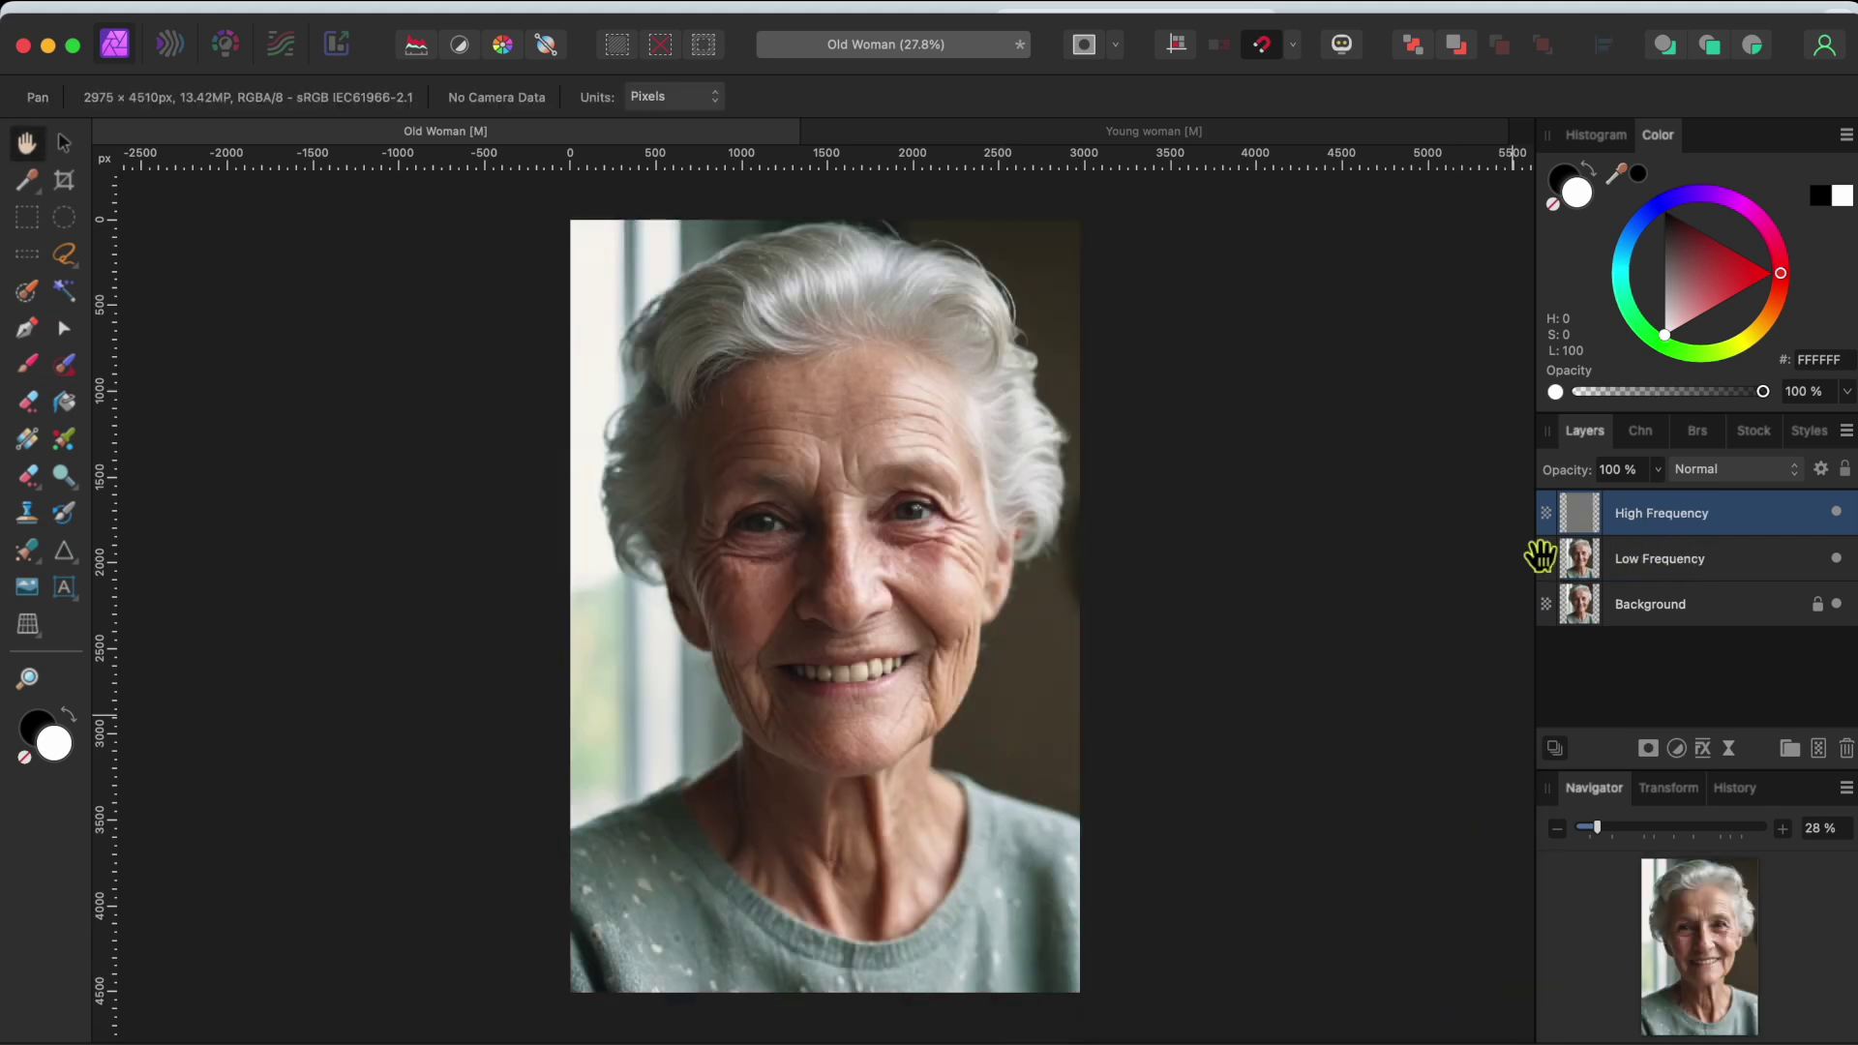
Hide the Low Frequency and Background layers and select the Inpainting Brush
click(1837, 560)
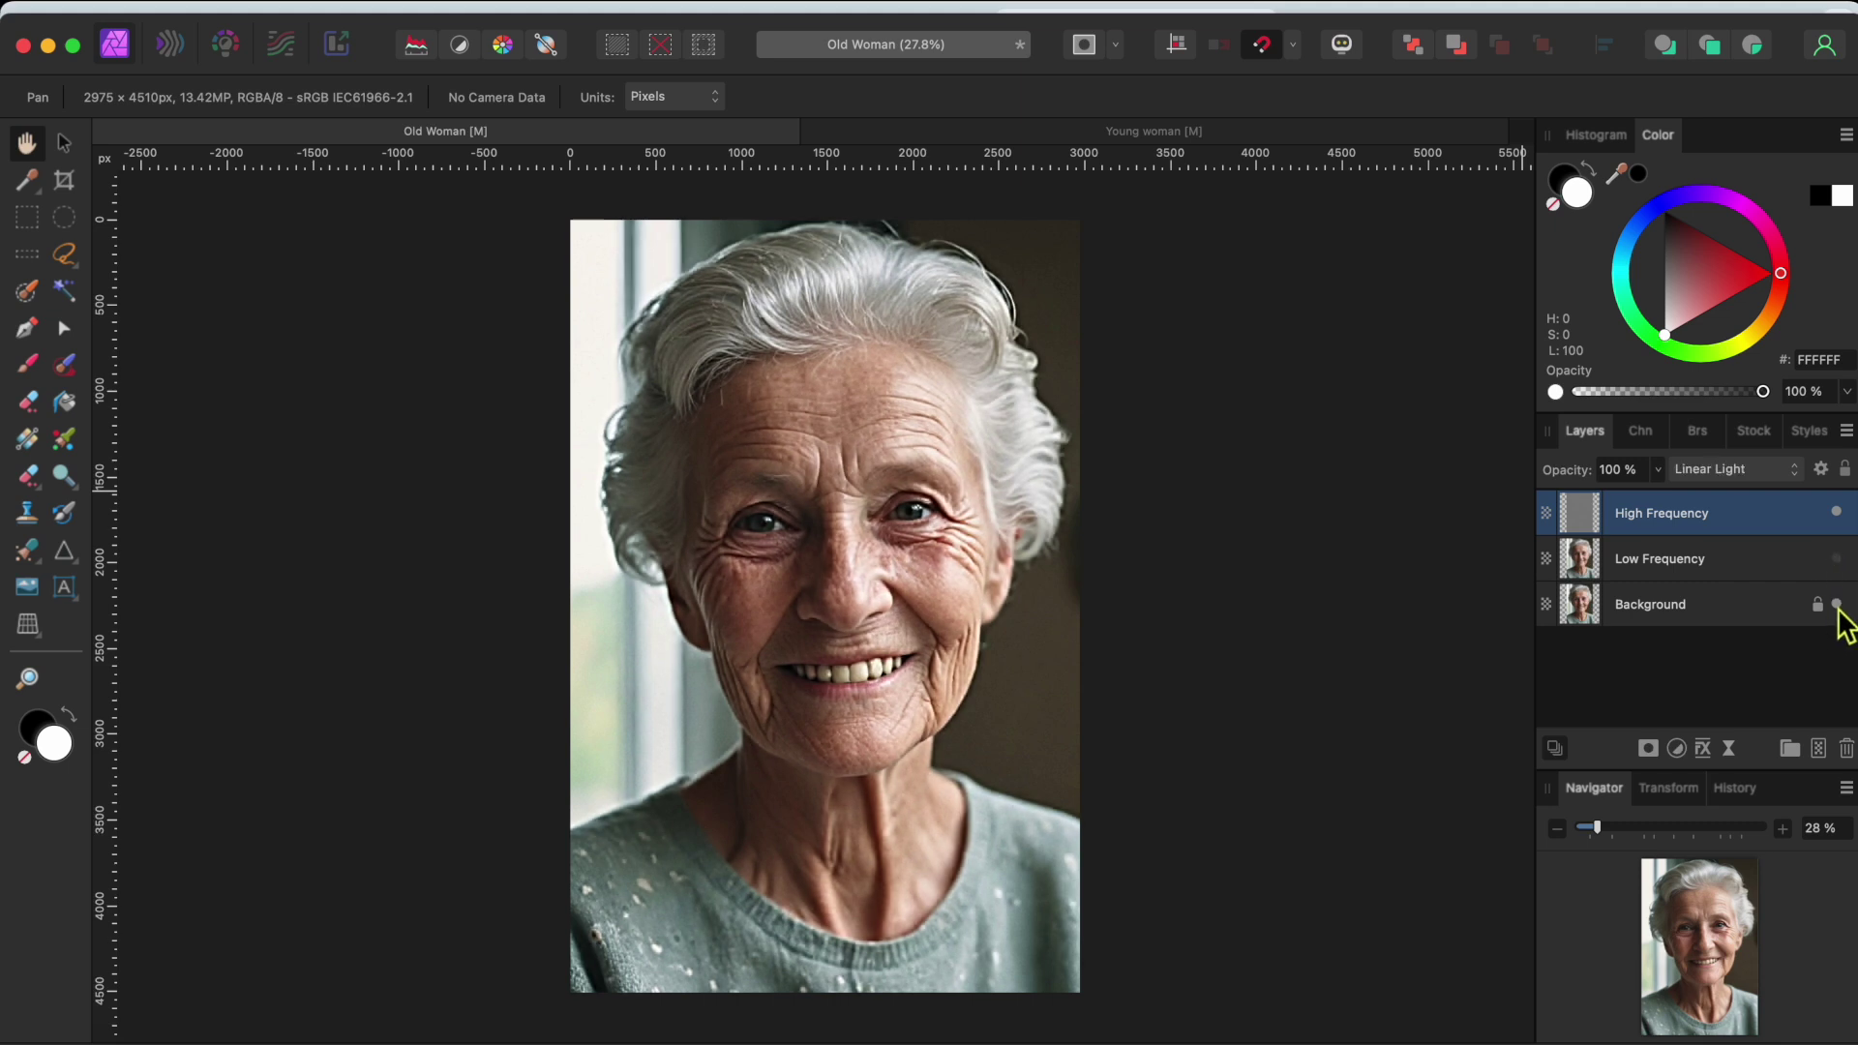
click(1837, 604)
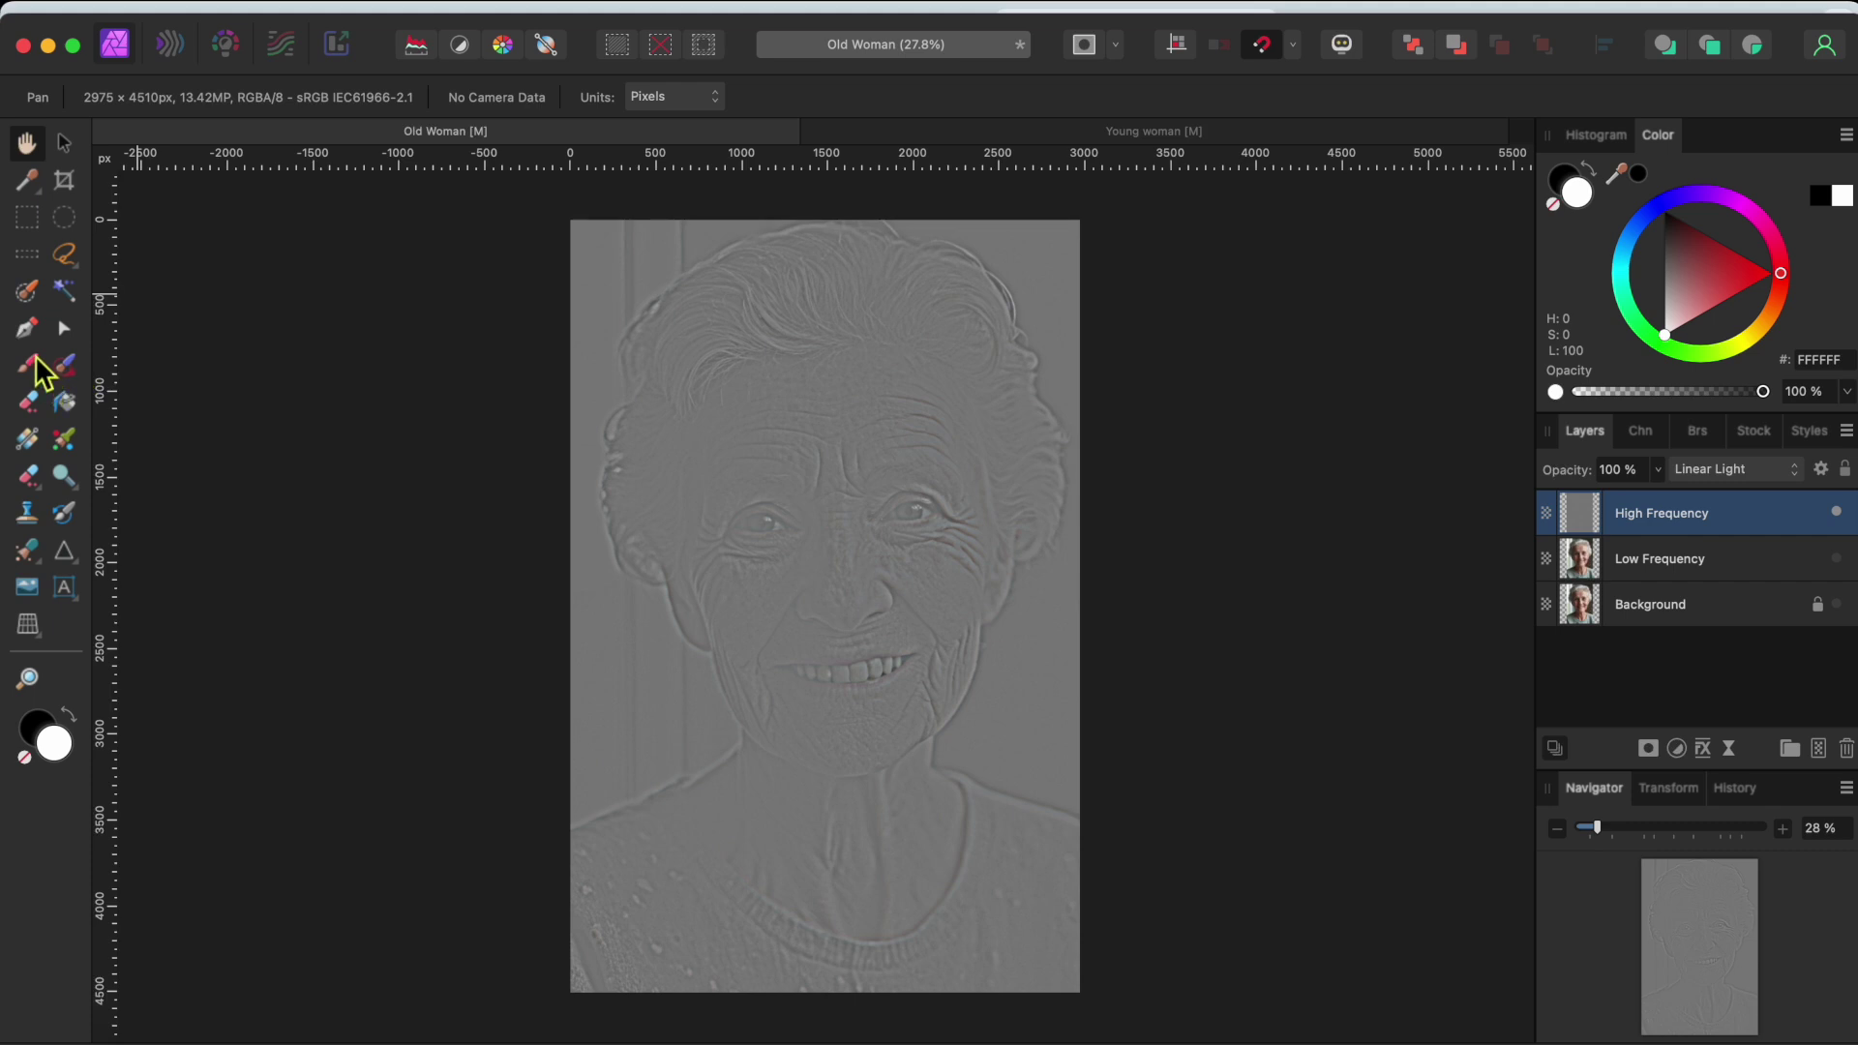
click(31, 402)
key(x)
scroll(689, 450, up, 5)
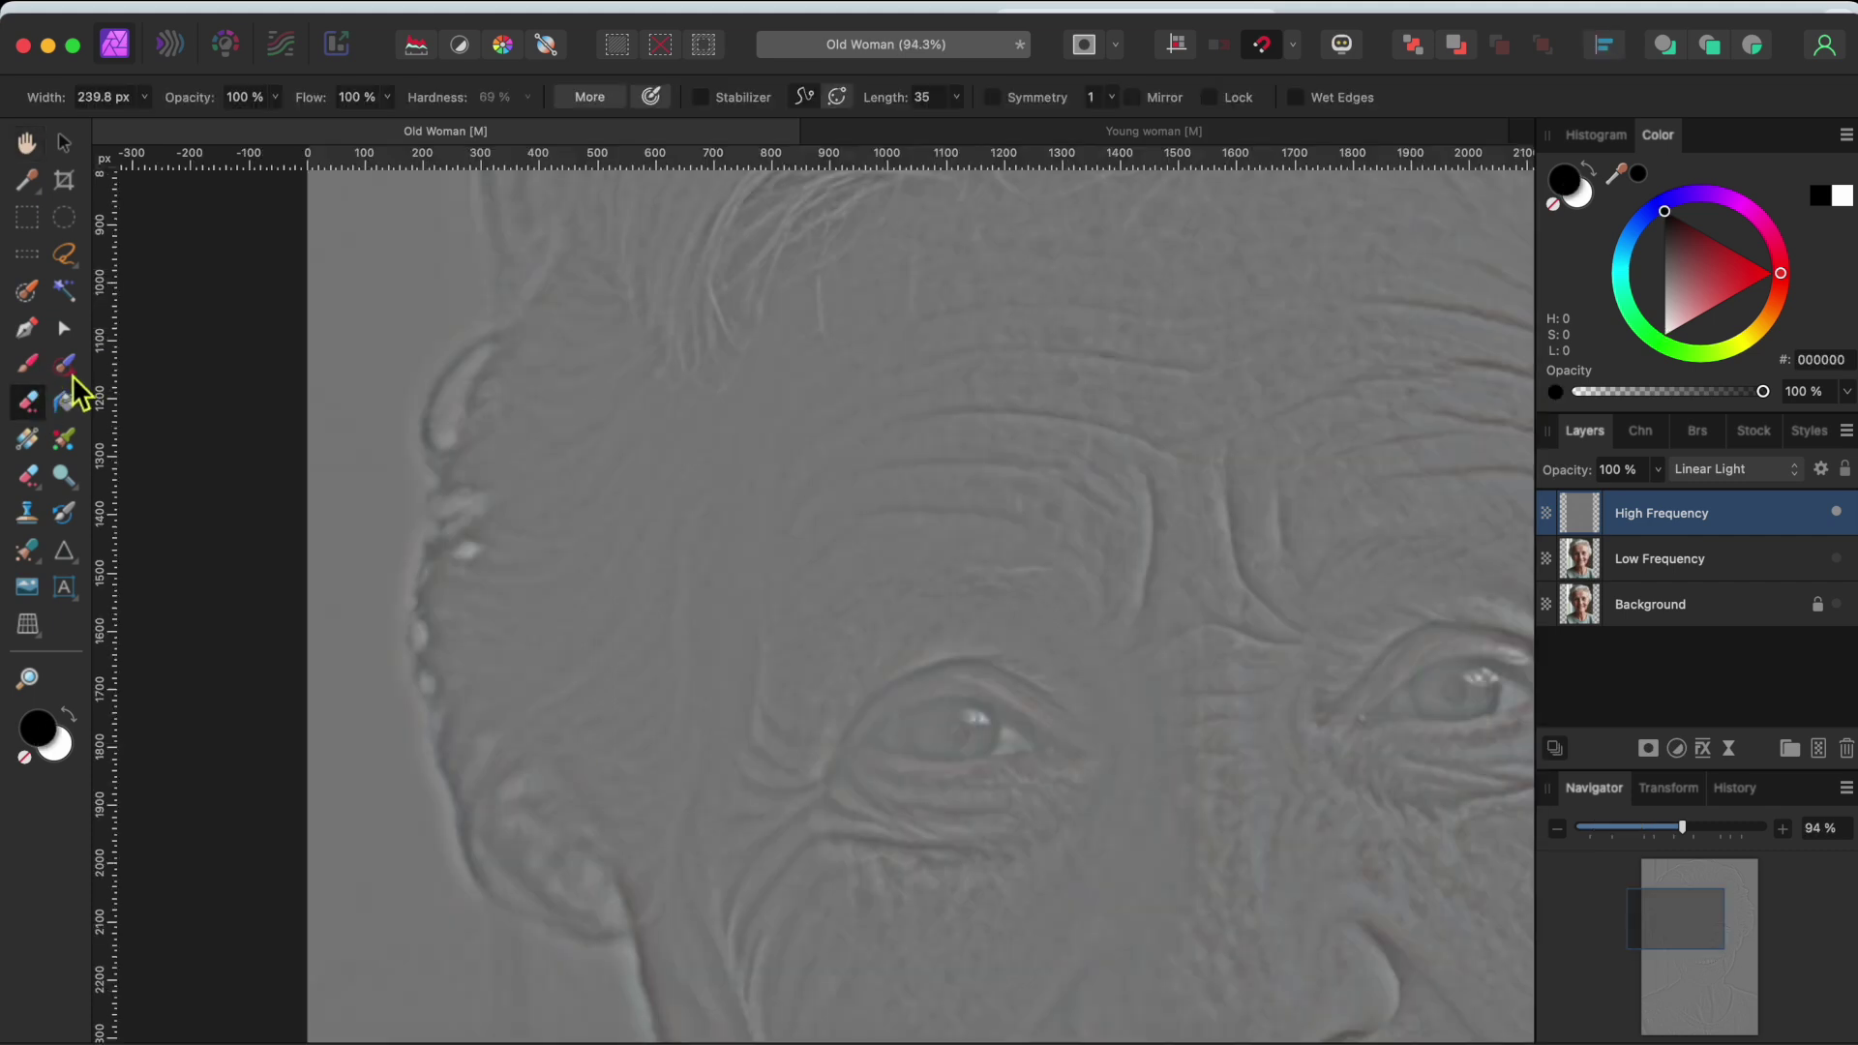
click(68, 373)
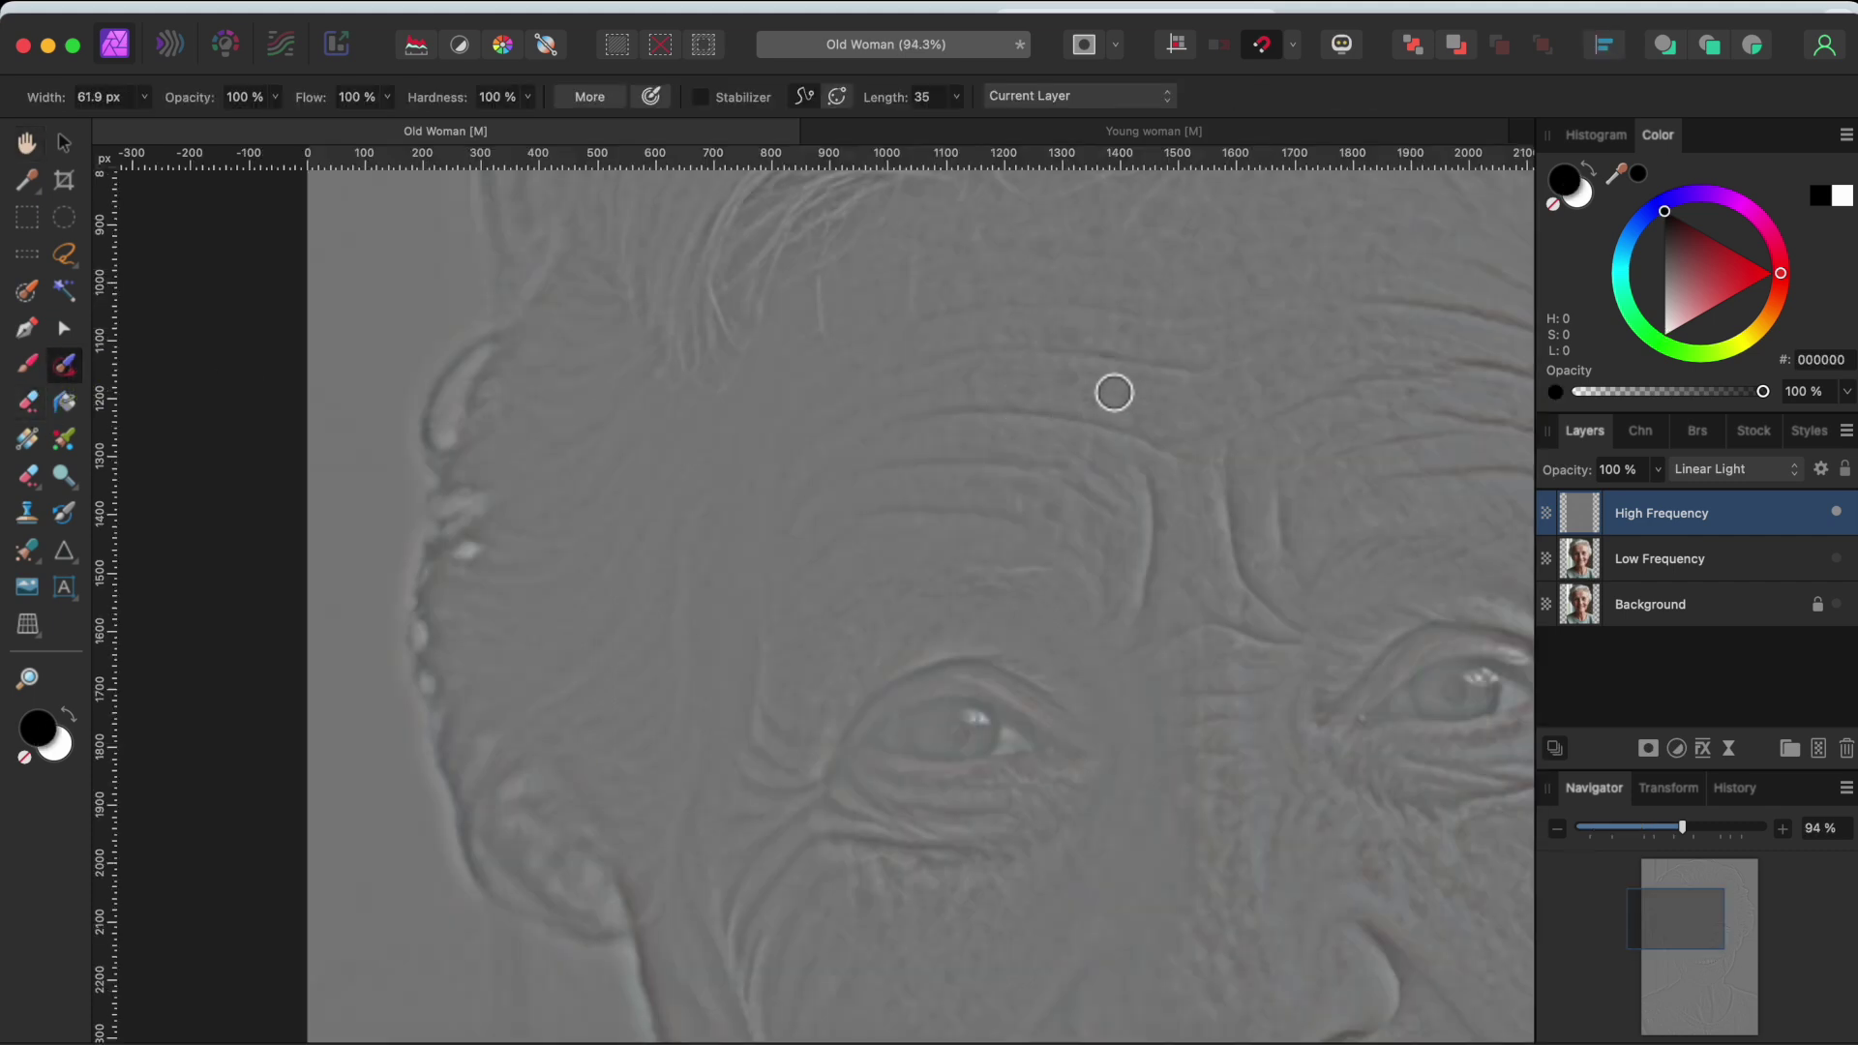
Inpaint the forehead wrinkles out of the High Frequency layer
drag(1157, 375, 930, 369)
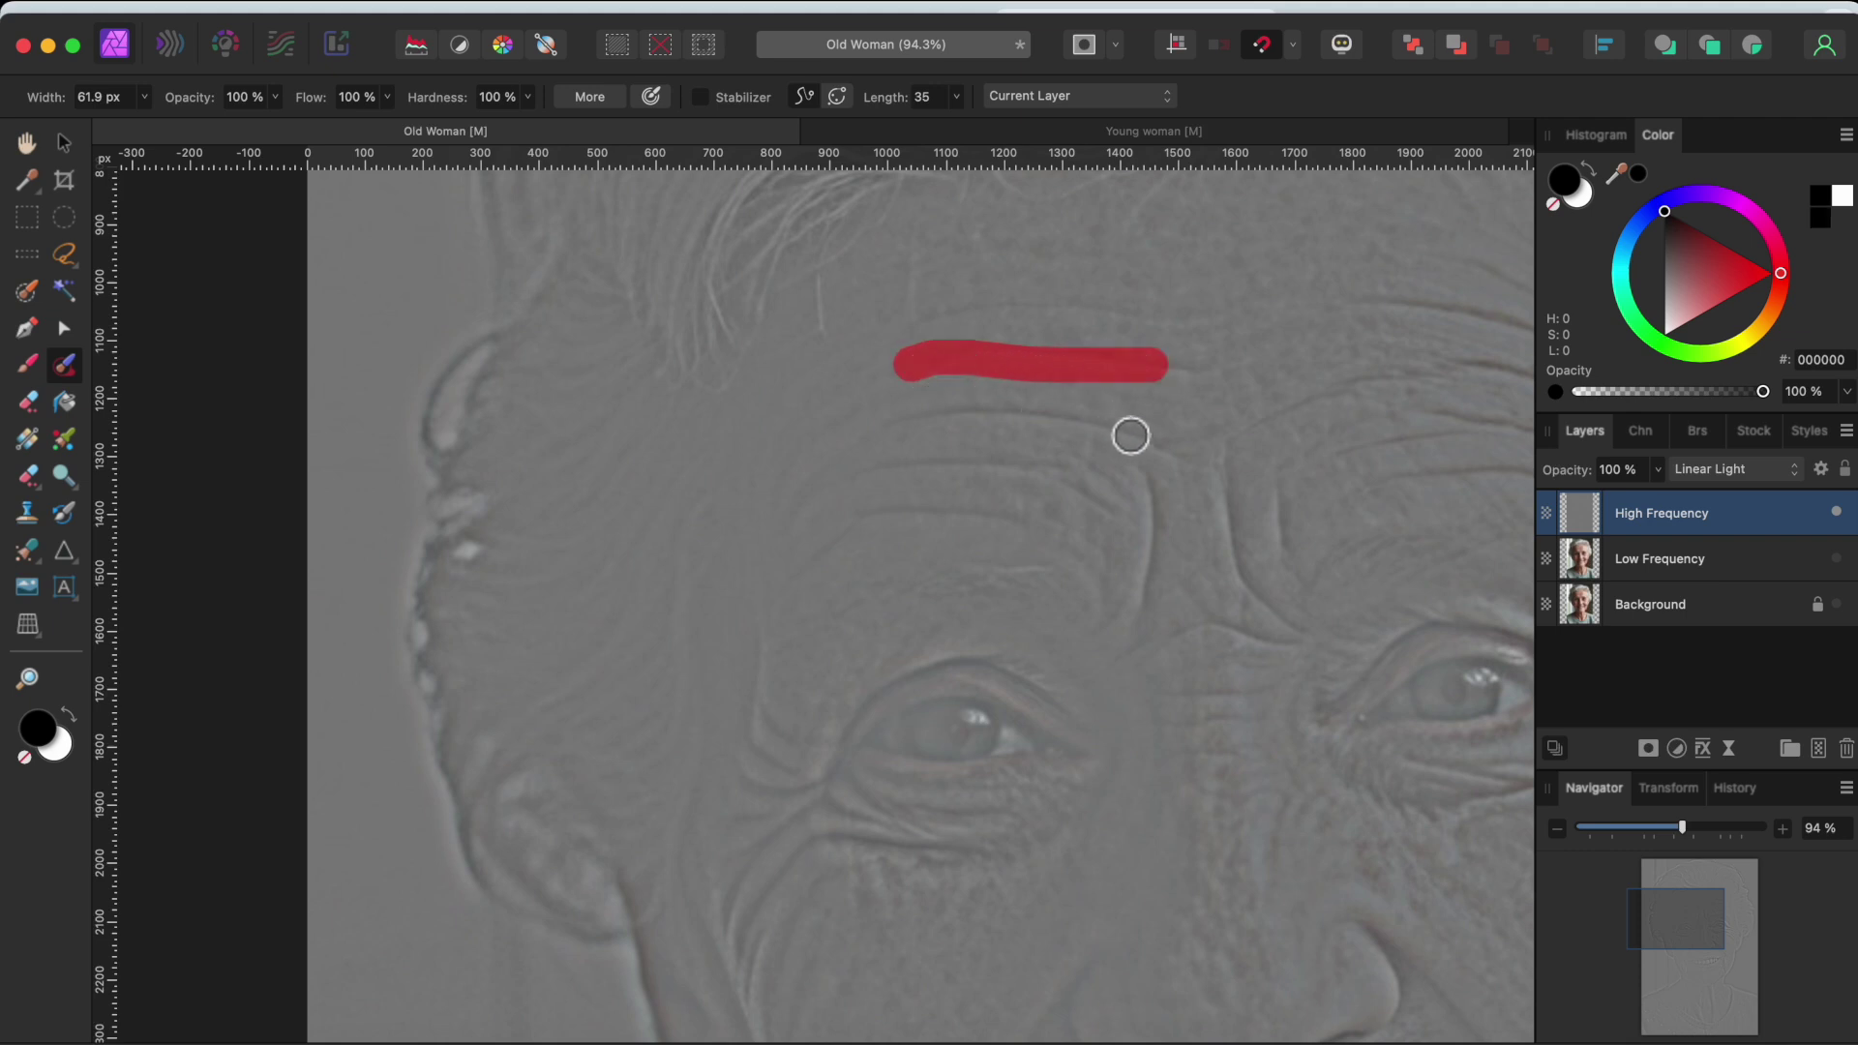
mouse_move(1130, 436)
mouse_down()
mouse_move(963, 414)
mouse_move(919, 414)
mouse_up()
click(1053, 478)
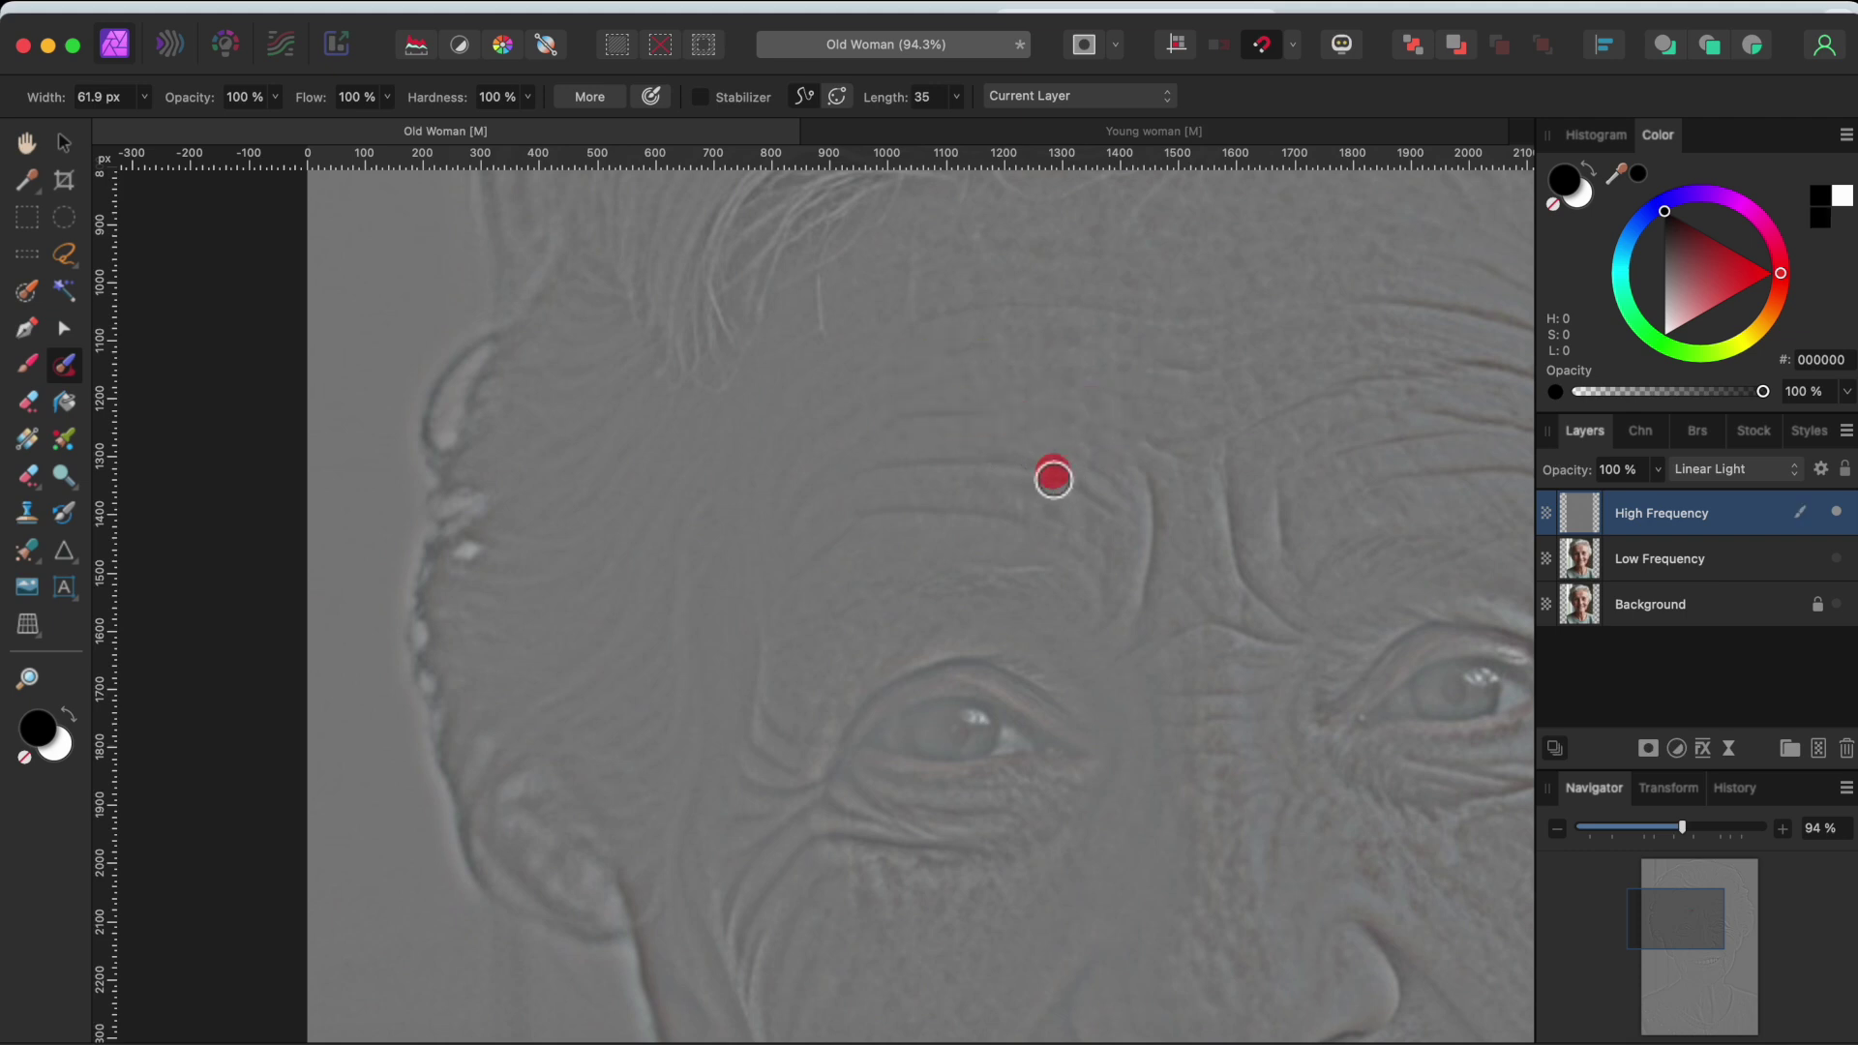
drag(1053, 478, 840, 468)
drag(996, 519, 840, 542)
drag(867, 476, 1009, 486)
drag(900, 426, 974, 419)
Inpaint away the wrinkles above the brows and the vertical lines between them
drag(1145, 602, 1154, 478)
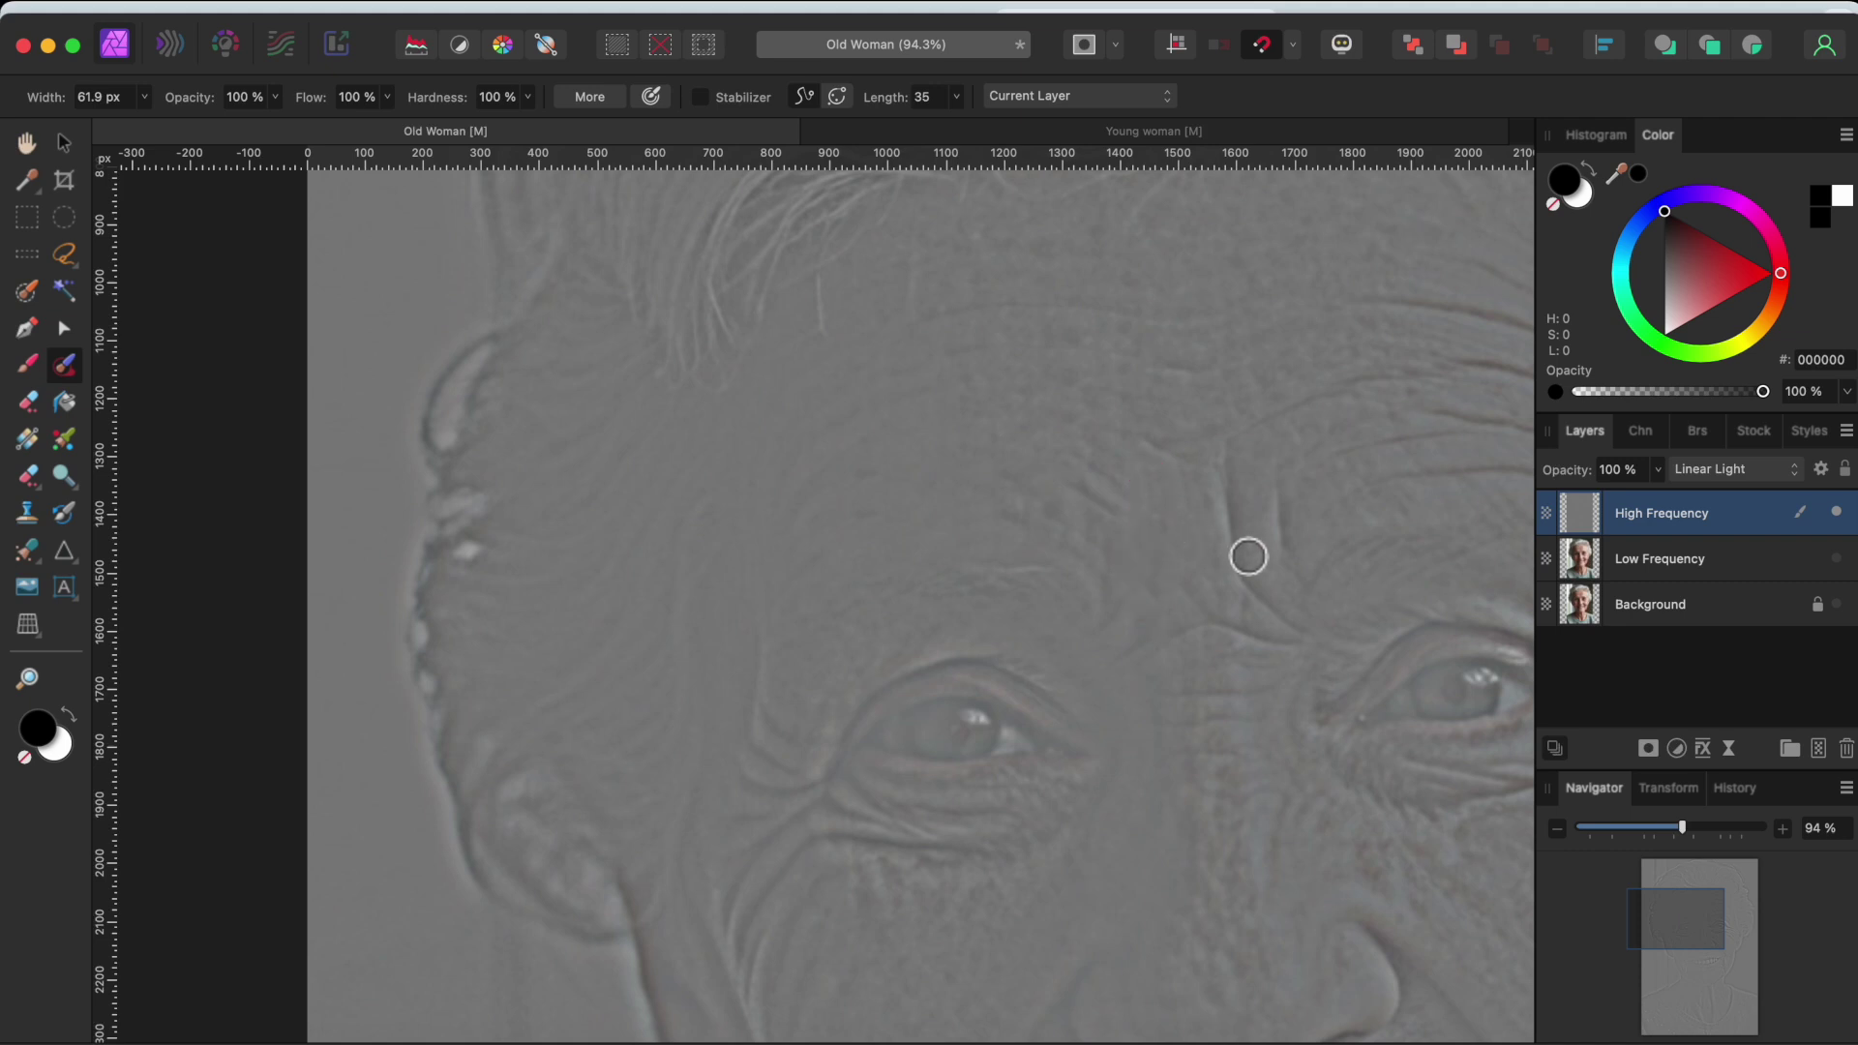
drag(1250, 592, 1221, 484)
drag(1295, 558, 1299, 488)
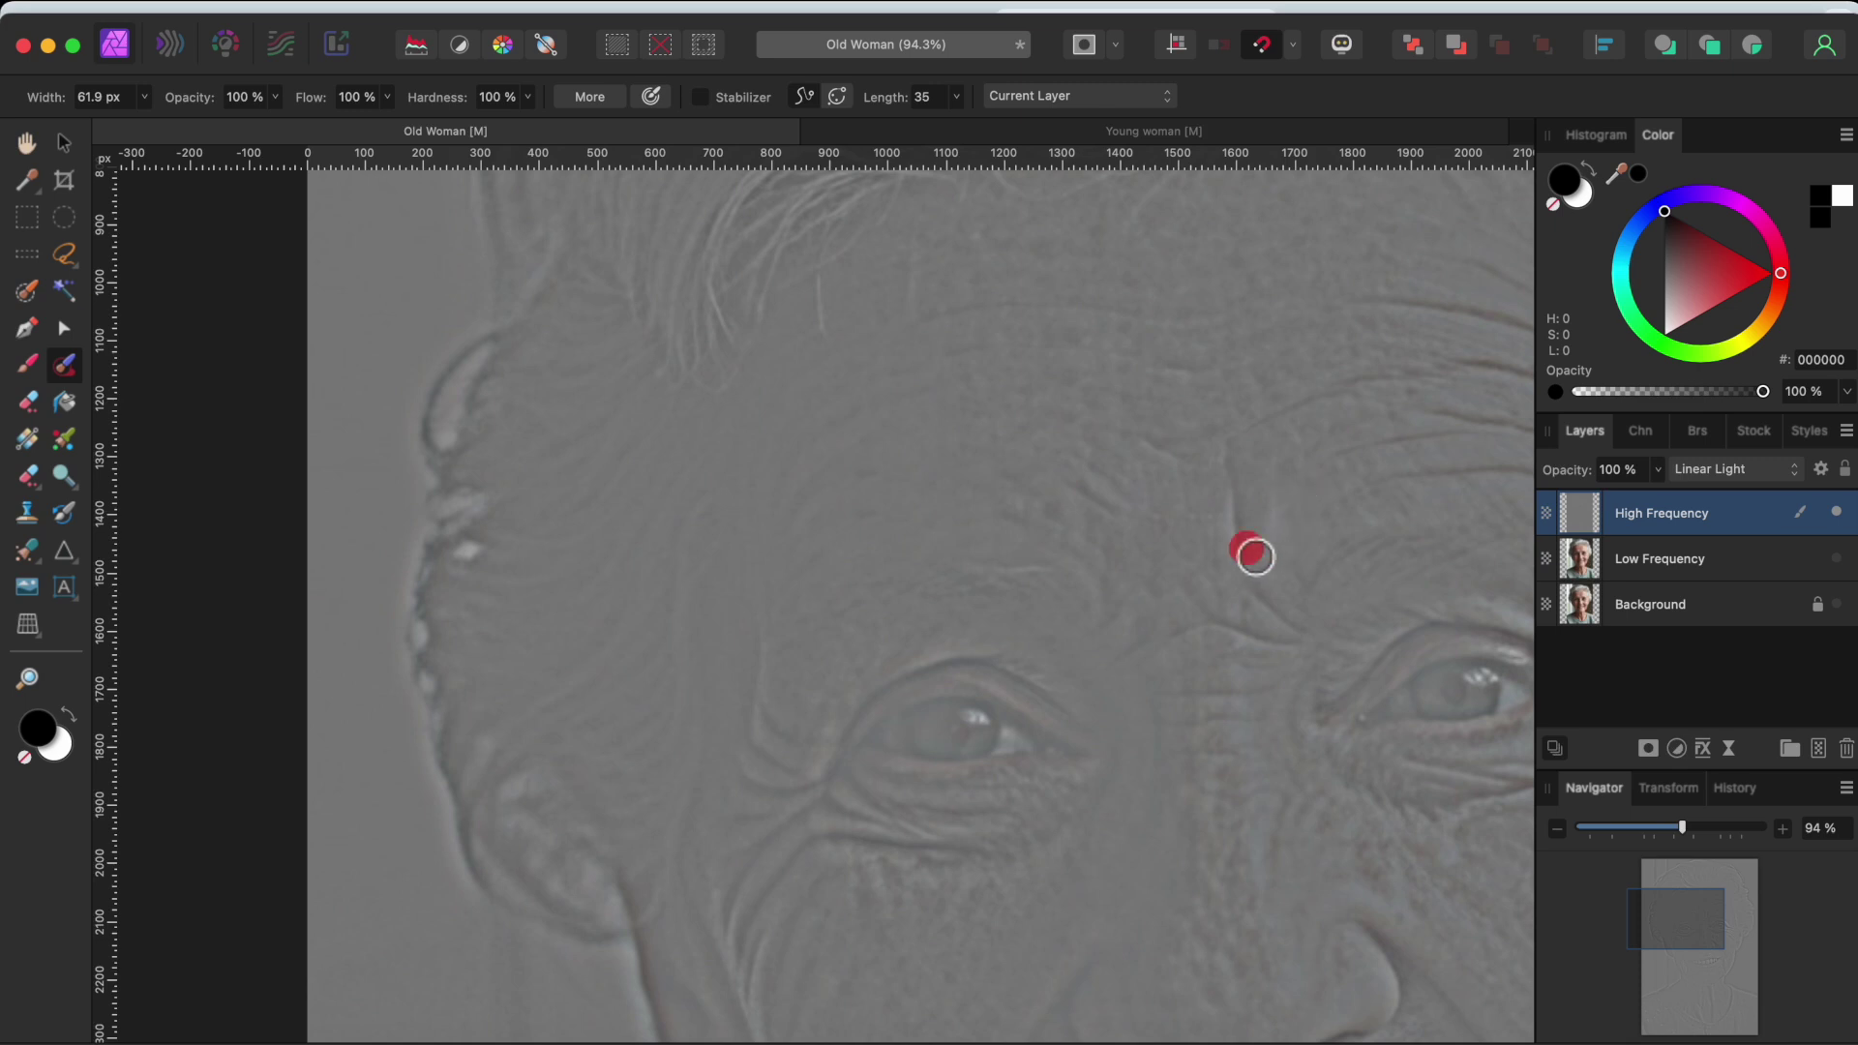
drag(1256, 556, 1239, 453)
scroll(1240, 456, right, 10)
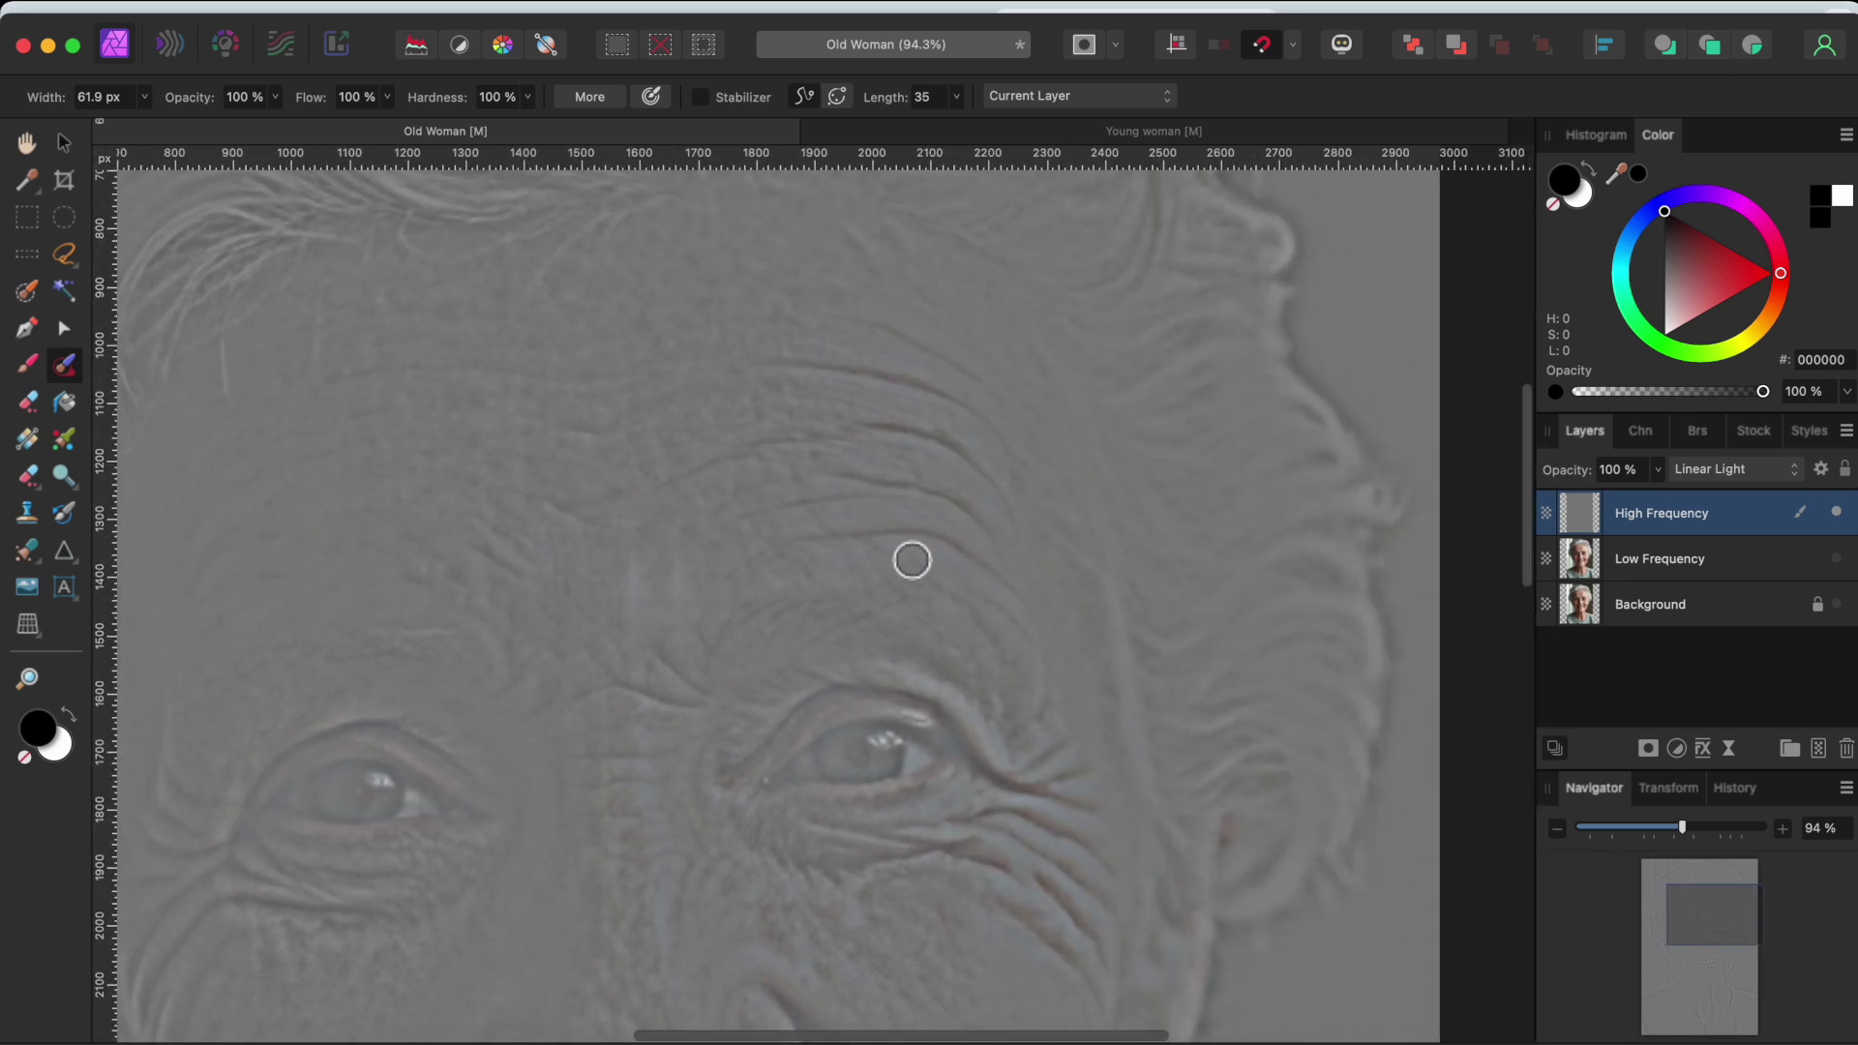
mouse_move(821, 546)
mouse_down()
mouse_move(915, 538)
mouse_move(1011, 579)
mouse_up()
mouse_move(861, 476)
mouse_down()
mouse_move(994, 534)
mouse_move(984, 572)
mouse_move(940, 545)
mouse_move(923, 427)
mouse_up()
drag(829, 423, 764, 439)
drag(771, 361, 985, 434)
scroll(983, 440, down, 4)
scroll(984, 440, left, 4)
drag(740, 490, 860, 510)
drag(863, 472, 746, 508)
Smooth the wrinkles under the left eye and beside and under the right eye
scroll(661, 632, left, 3)
scroll(661, 633, down, 1)
drag(462, 547, 489, 571)
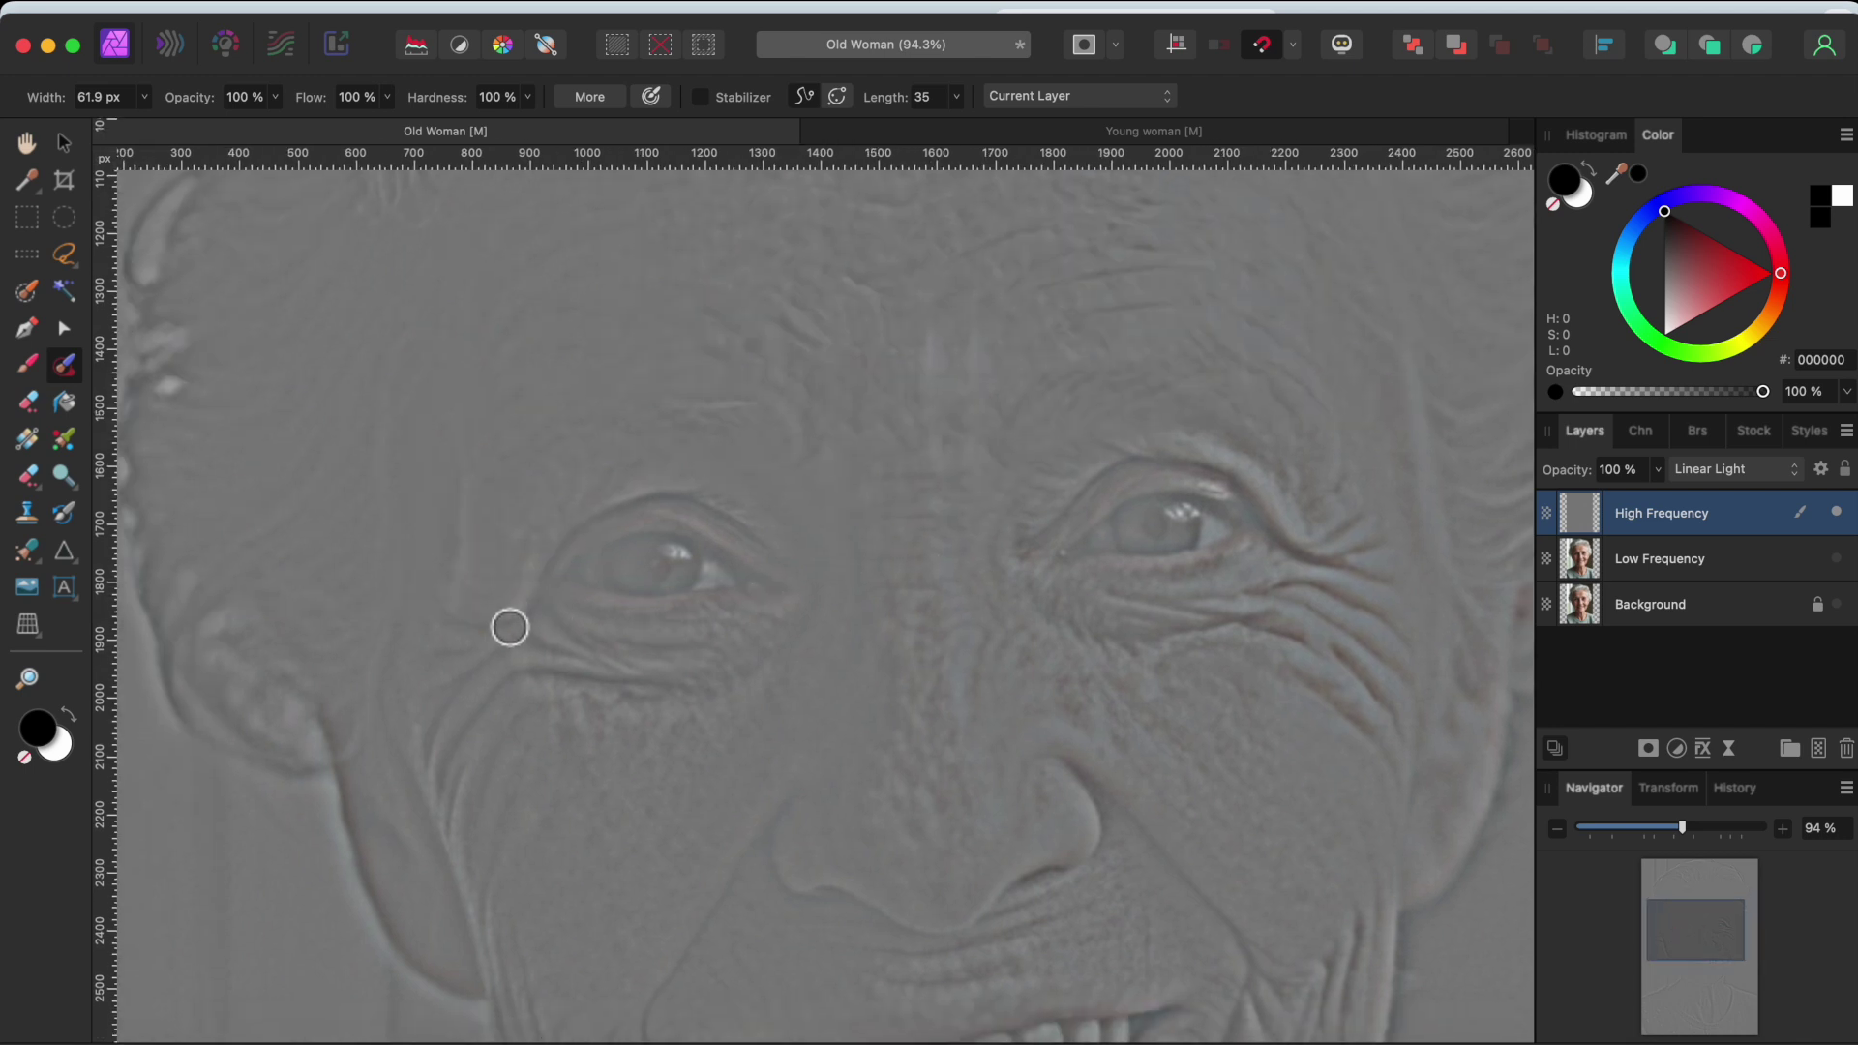
drag(498, 635, 432, 656)
mouse_move(487, 653)
mouse_down()
mouse_move(431, 748)
mouse_move(500, 719)
mouse_move(444, 804)
mouse_up()
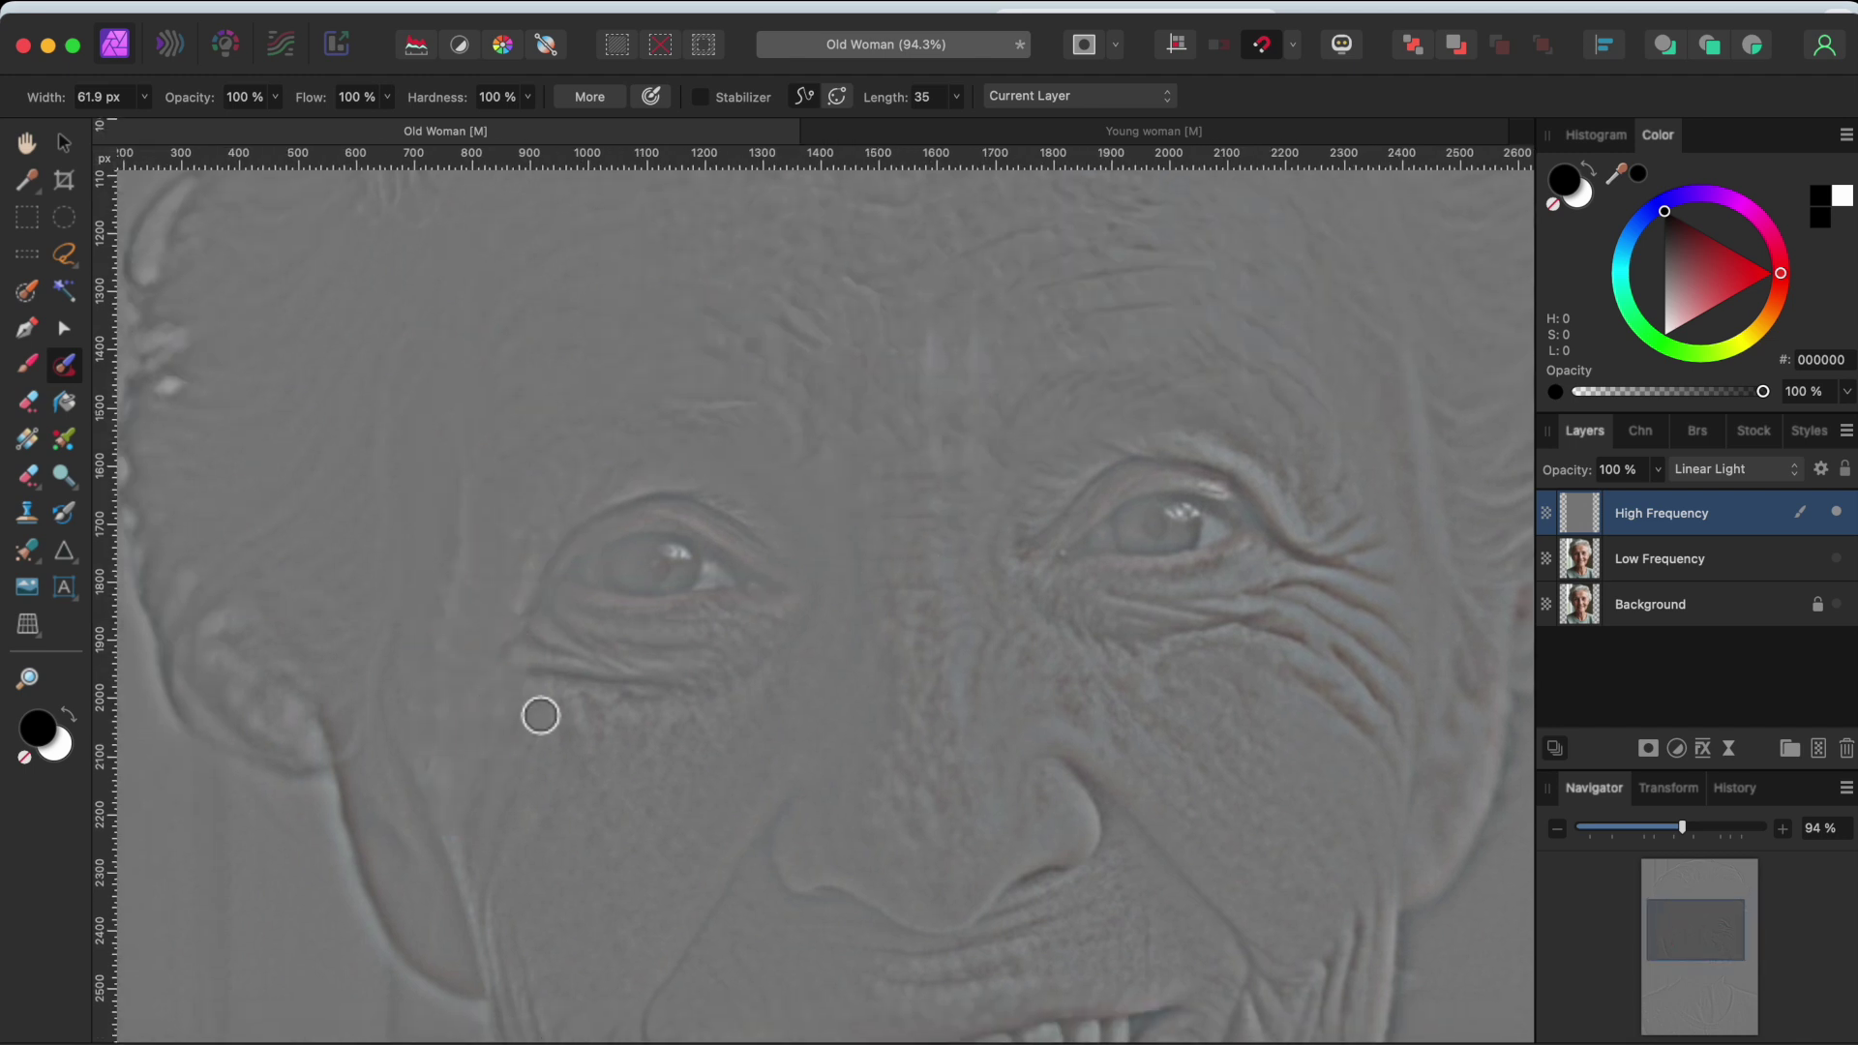
drag(527, 674, 705, 697)
drag(585, 643, 684, 661)
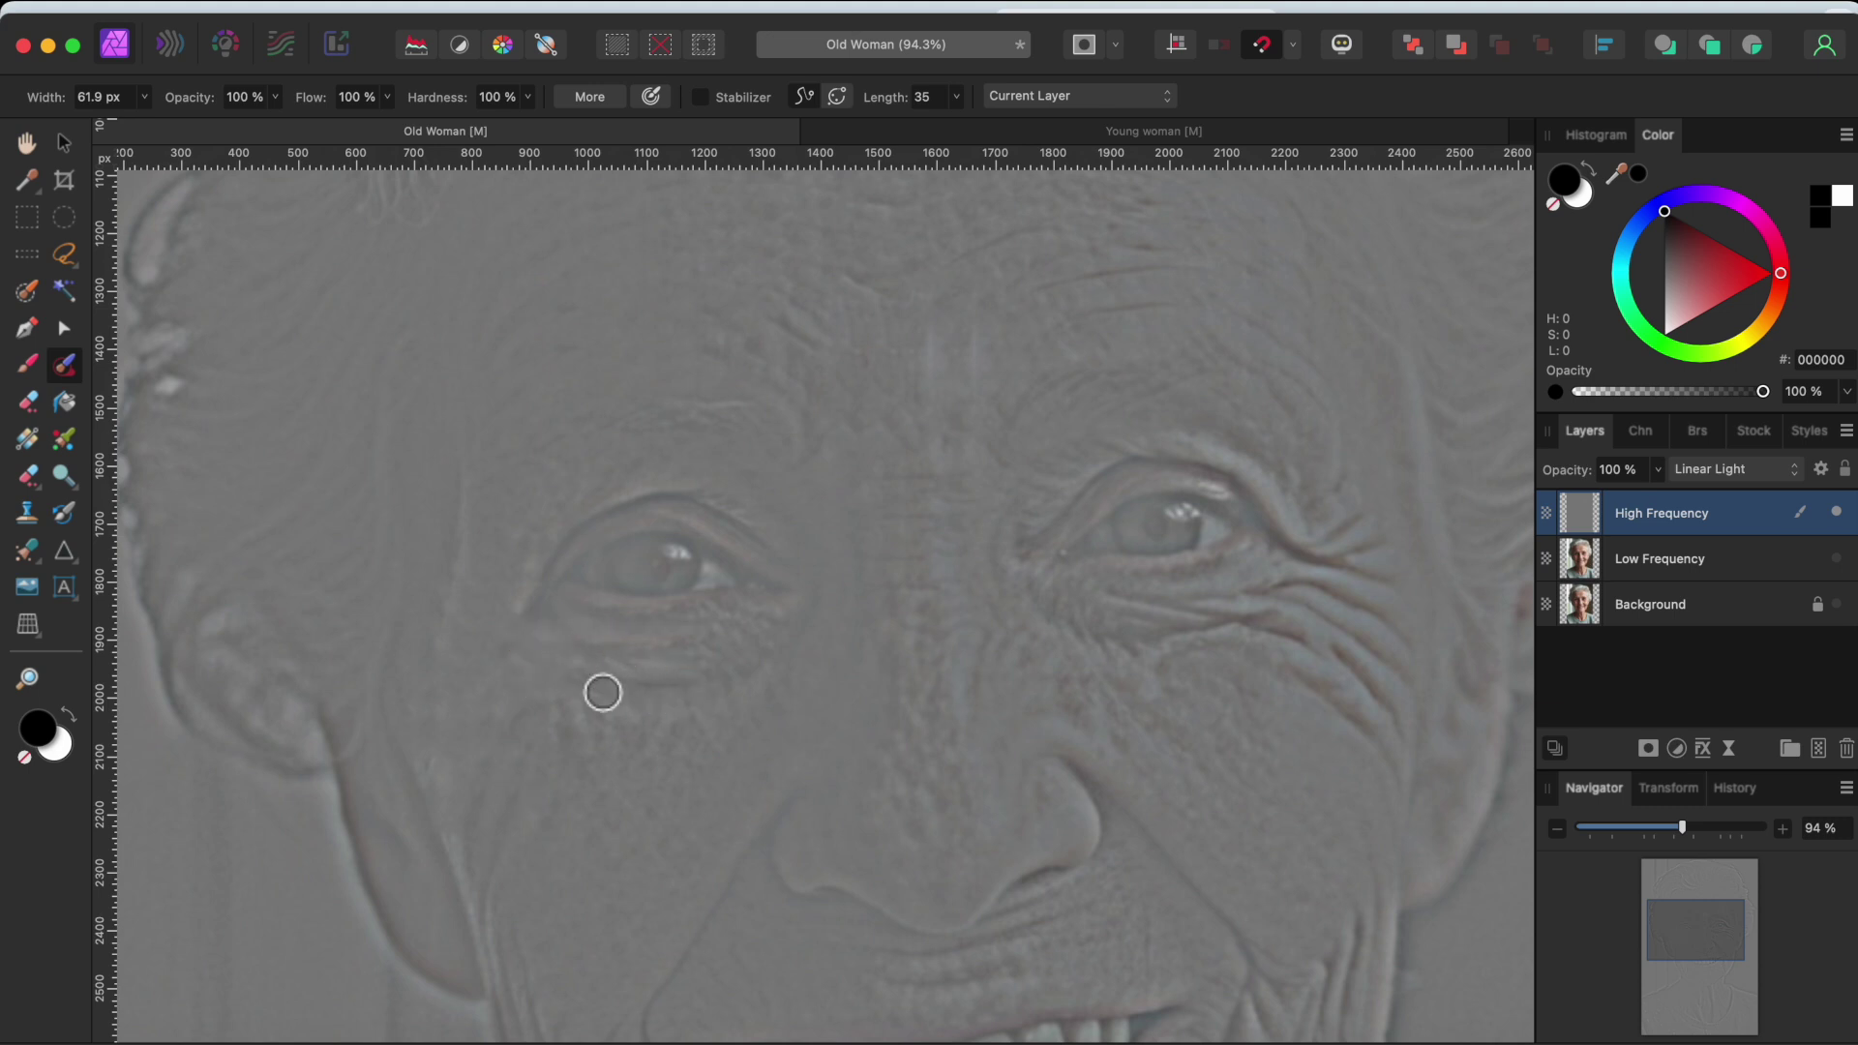
scroll(1319, 556, right, 2)
scroll(1319, 556, up, 1)
drag(1050, 314, 1140, 298)
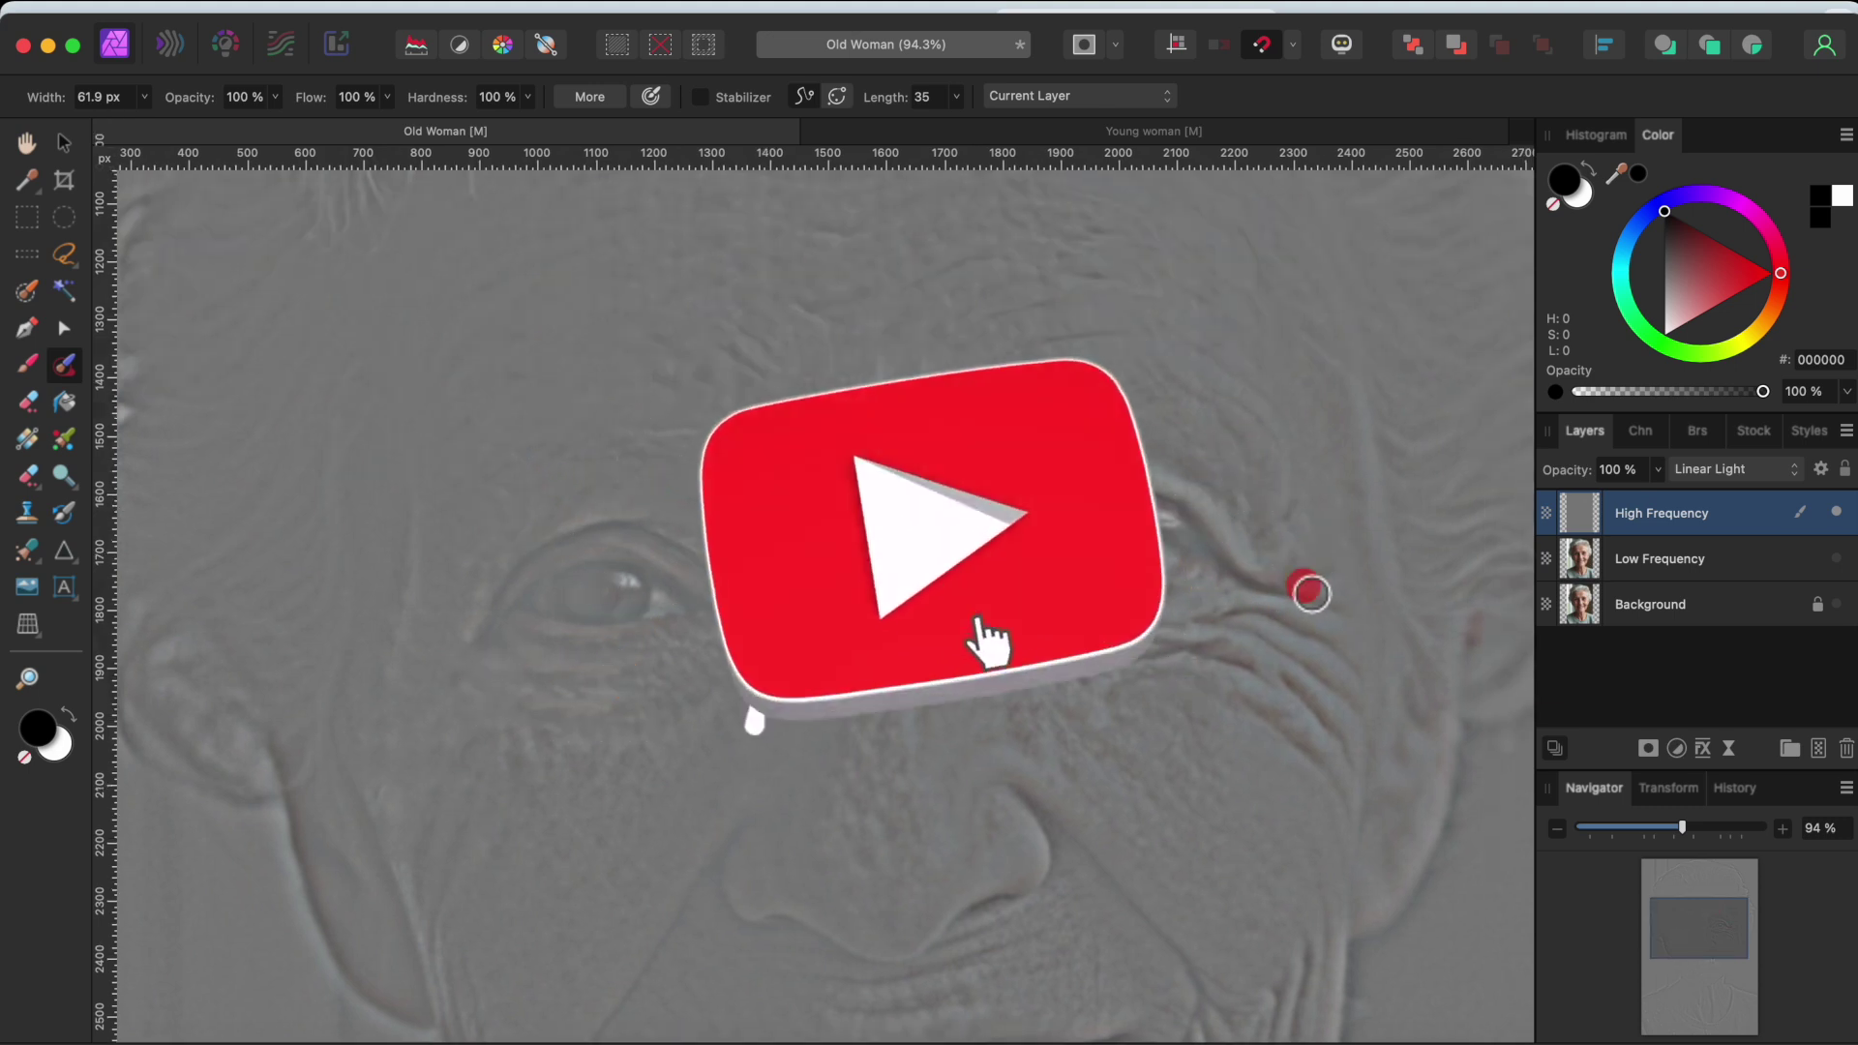
mouse_move(1311, 593)
mouse_down()
mouse_move(1360, 626)
mouse_move(1361, 688)
mouse_up()
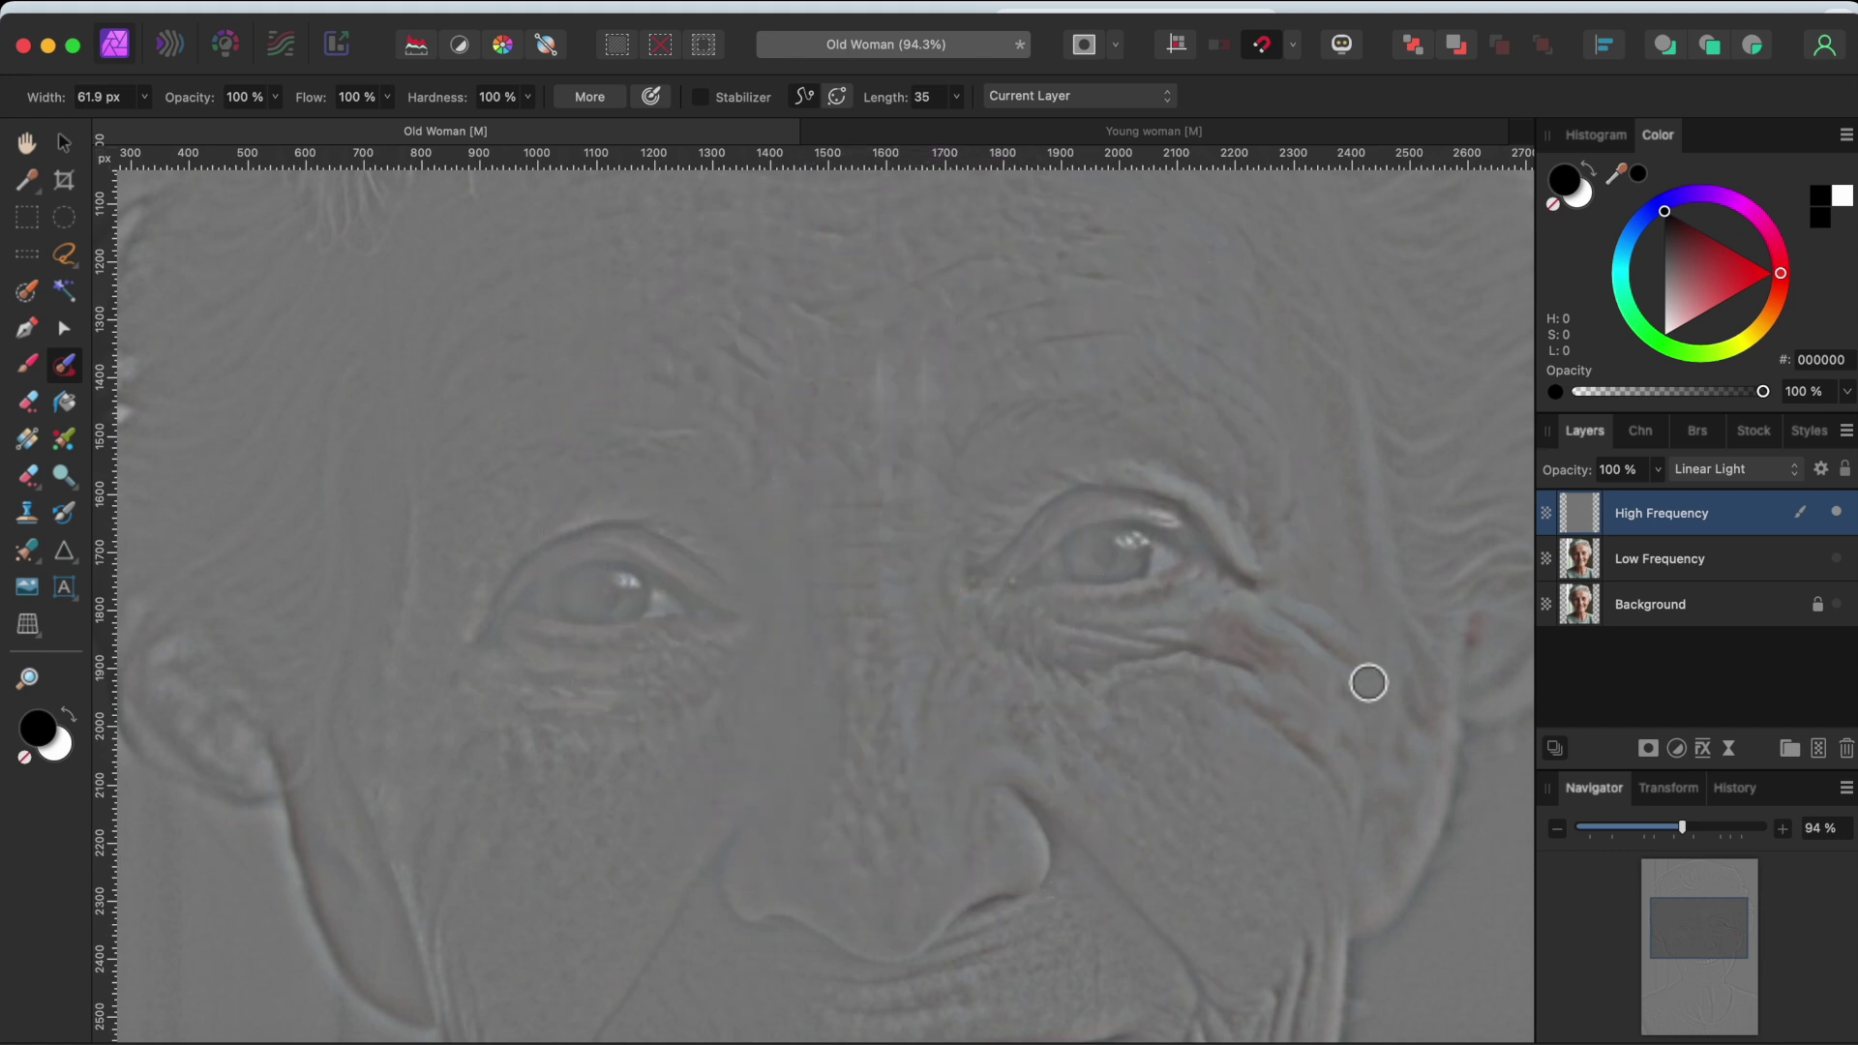
click(1340, 784)
Inpaint the remaining wrinkles under the right eye and on the cheeks
drag(1244, 677, 1035, 654)
mouse_move(1175, 652)
mouse_down()
mouse_move(1085, 640)
mouse_move(1166, 640)
mouse_up()
drag(1210, 650, 1277, 668)
scroll(1346, 713, down, 3)
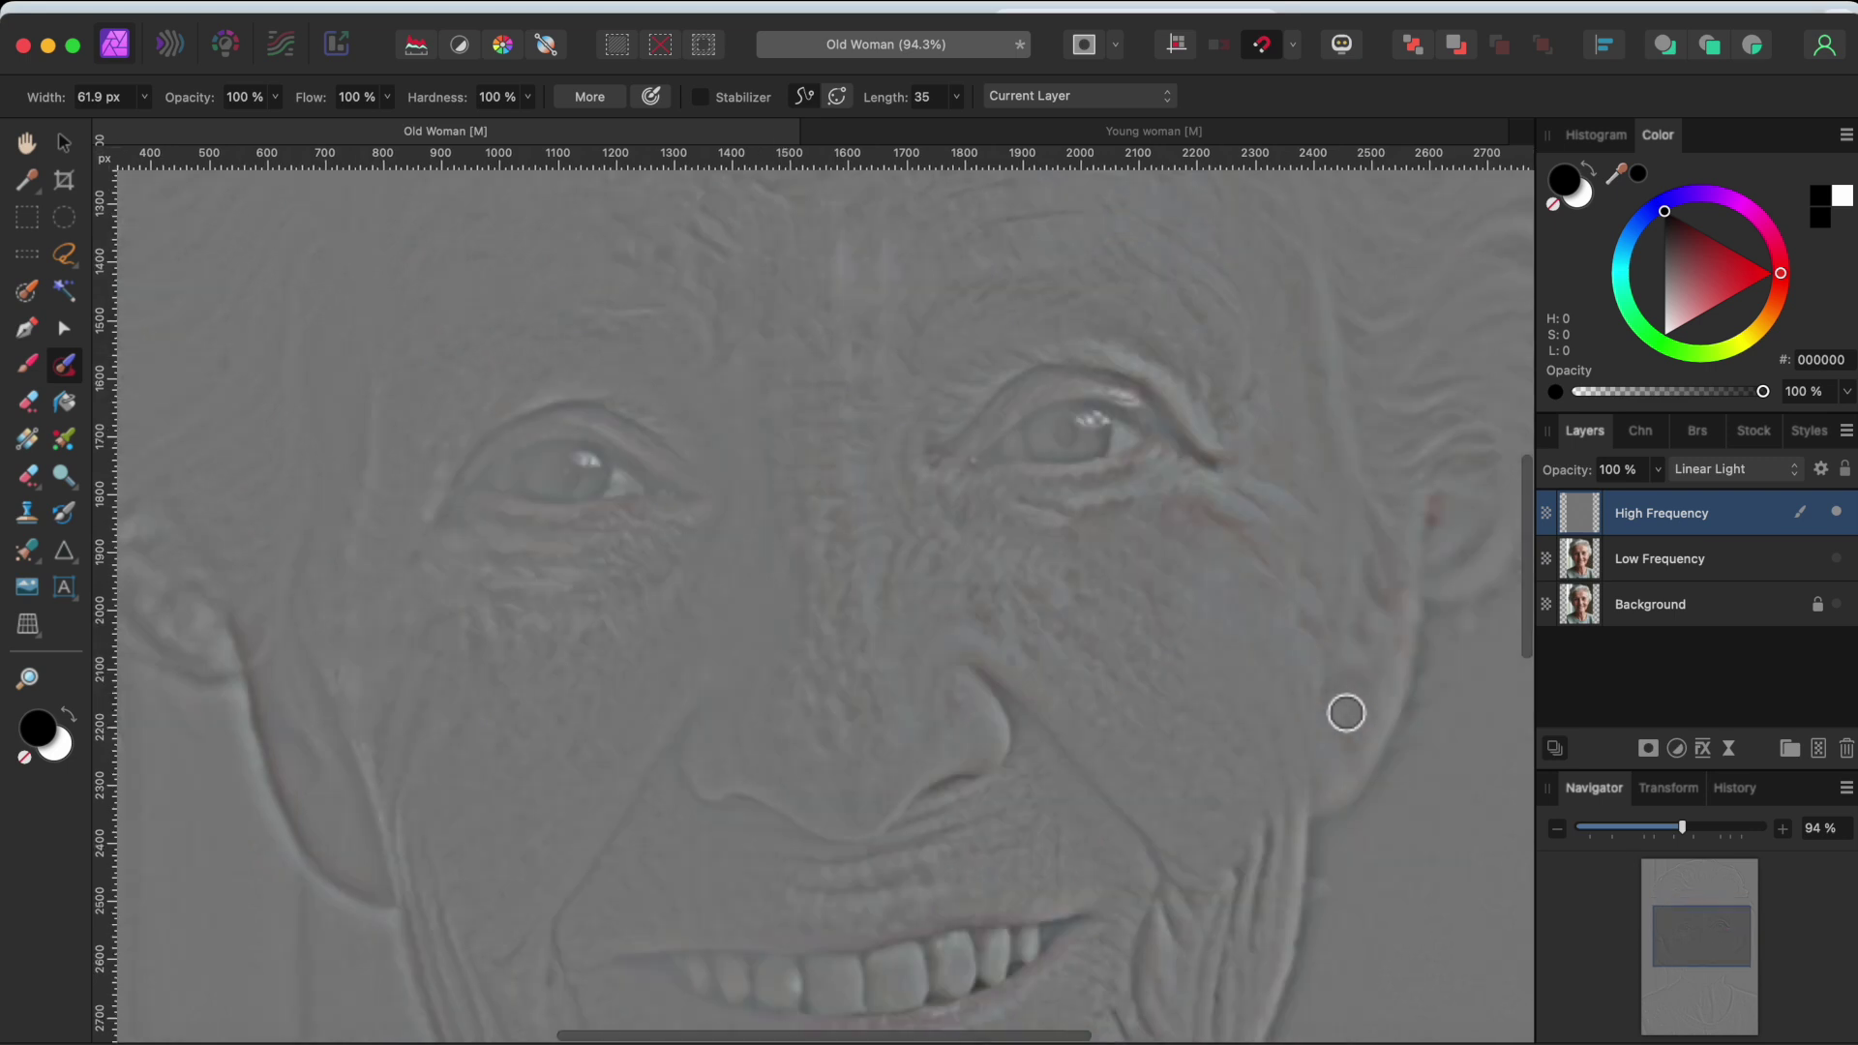
scroll(1346, 713, down, 2)
drag(1287, 478, 1320, 503)
drag(560, 831, 643, 696)
drag(1029, 630, 1152, 779)
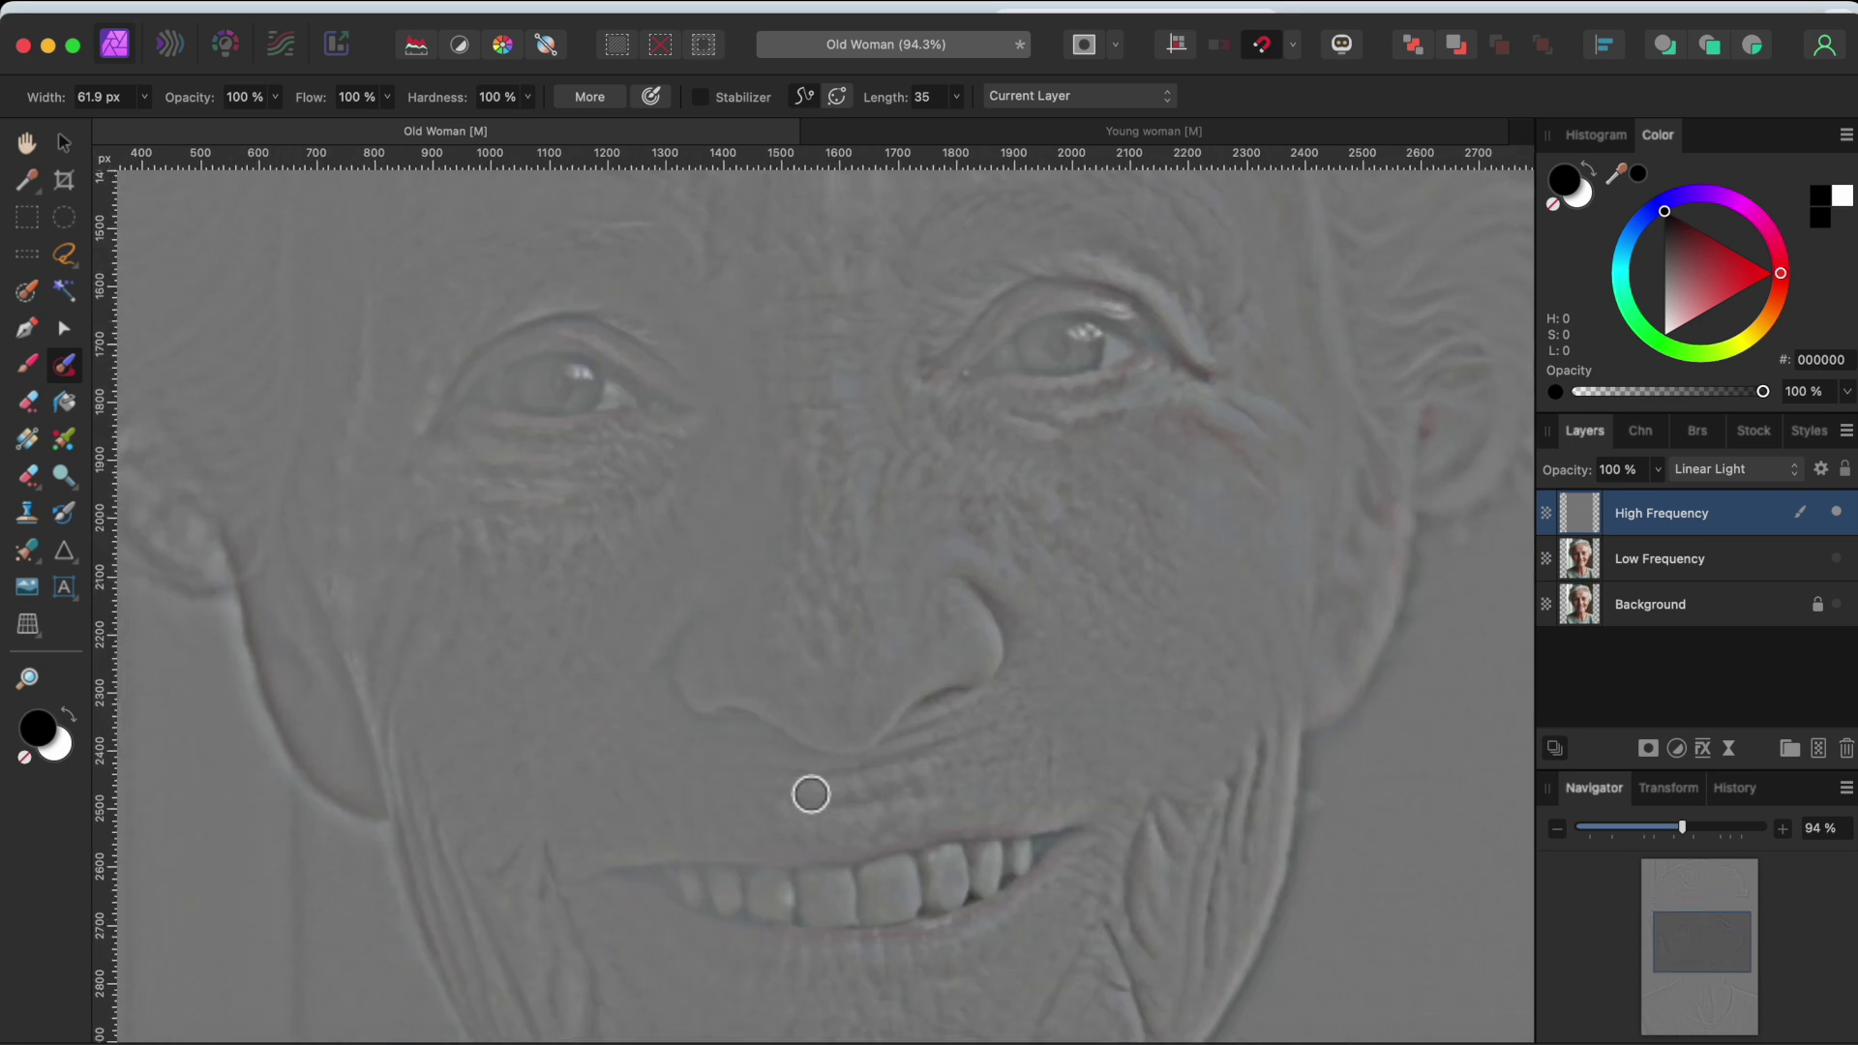
scroll(874, 813, down, 3)
mouse_move(580, 934)
mouse_down()
mouse_move(590, 765)
mouse_move(523, 811)
mouse_move(488, 736)
mouse_up()
Remove the wrinkles along the jaw, chin and cheeks
drag(526, 883, 456, 655)
drag(489, 850, 426, 627)
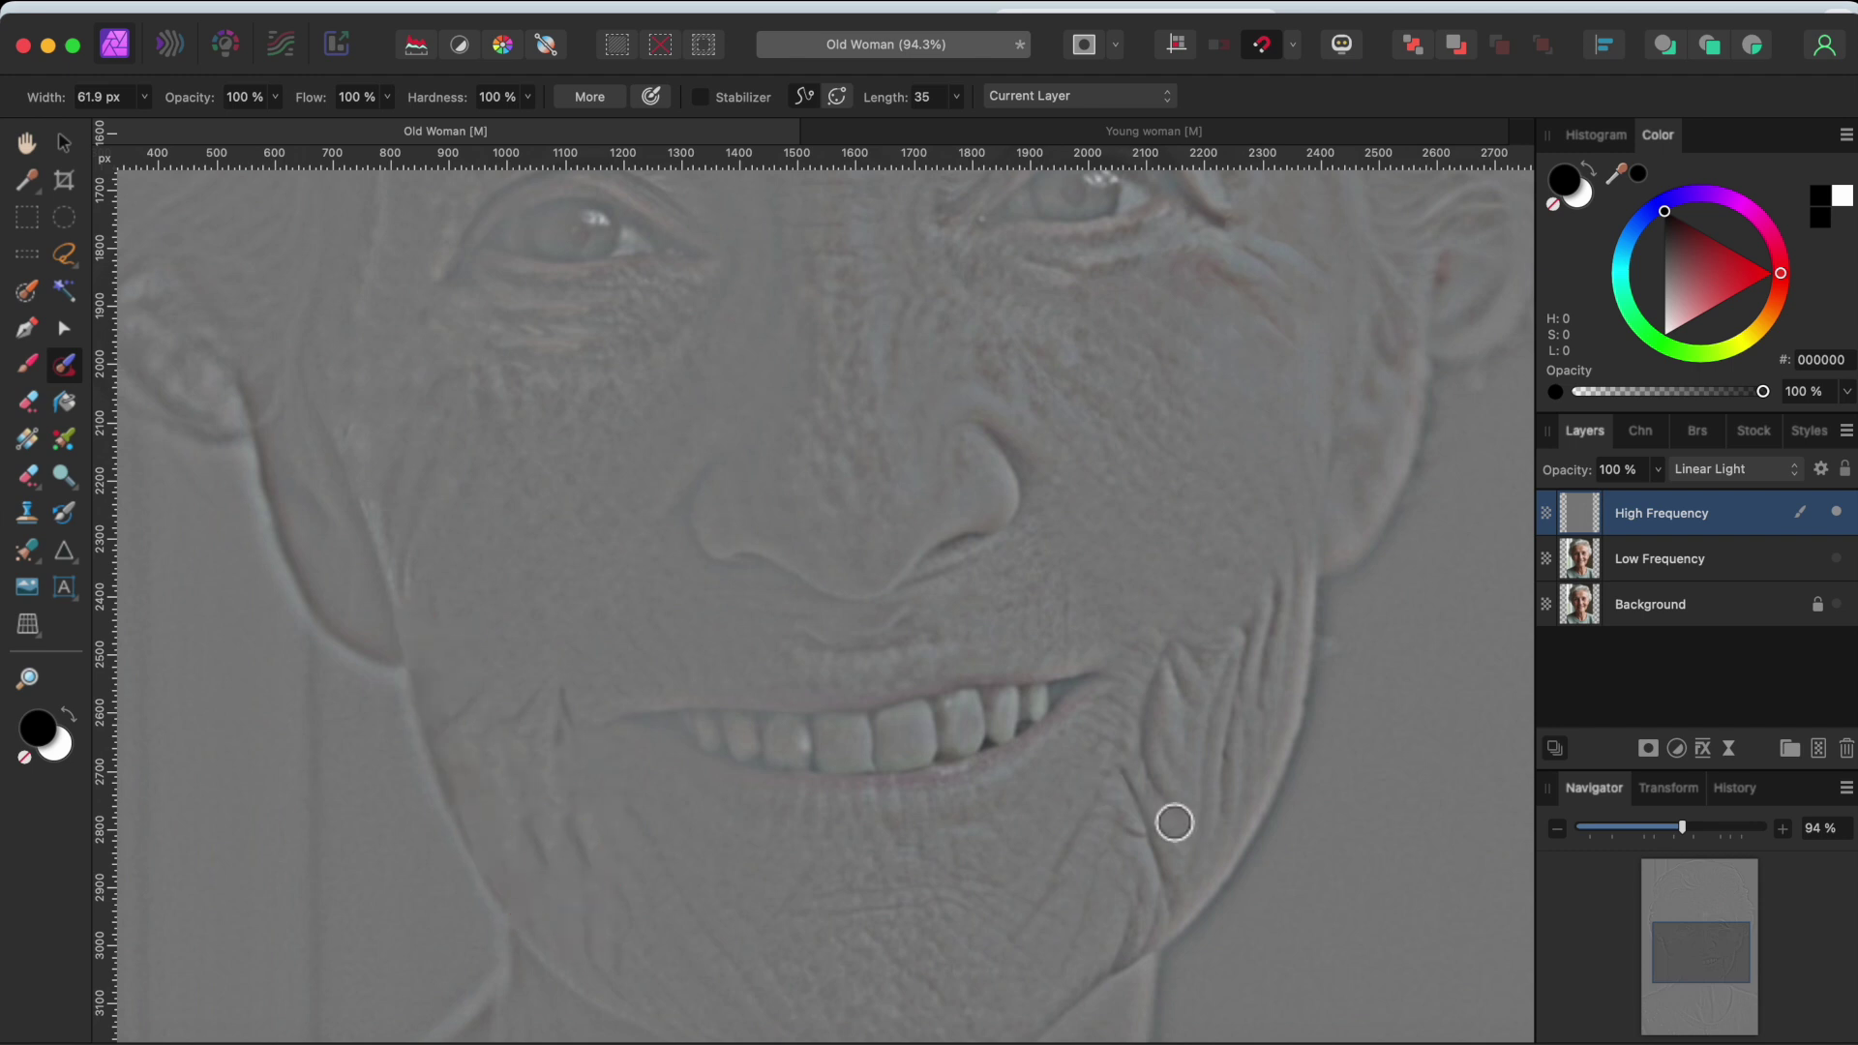
drag(1175, 823, 1170, 903)
drag(1170, 904, 1161, 927)
drag(1049, 904, 1112, 817)
mouse_move(1152, 817)
mouse_down()
mouse_move(1161, 695)
mouse_move(1252, 668)
mouse_move(1265, 706)
mouse_move(1224, 842)
mouse_up()
drag(581, 915, 555, 869)
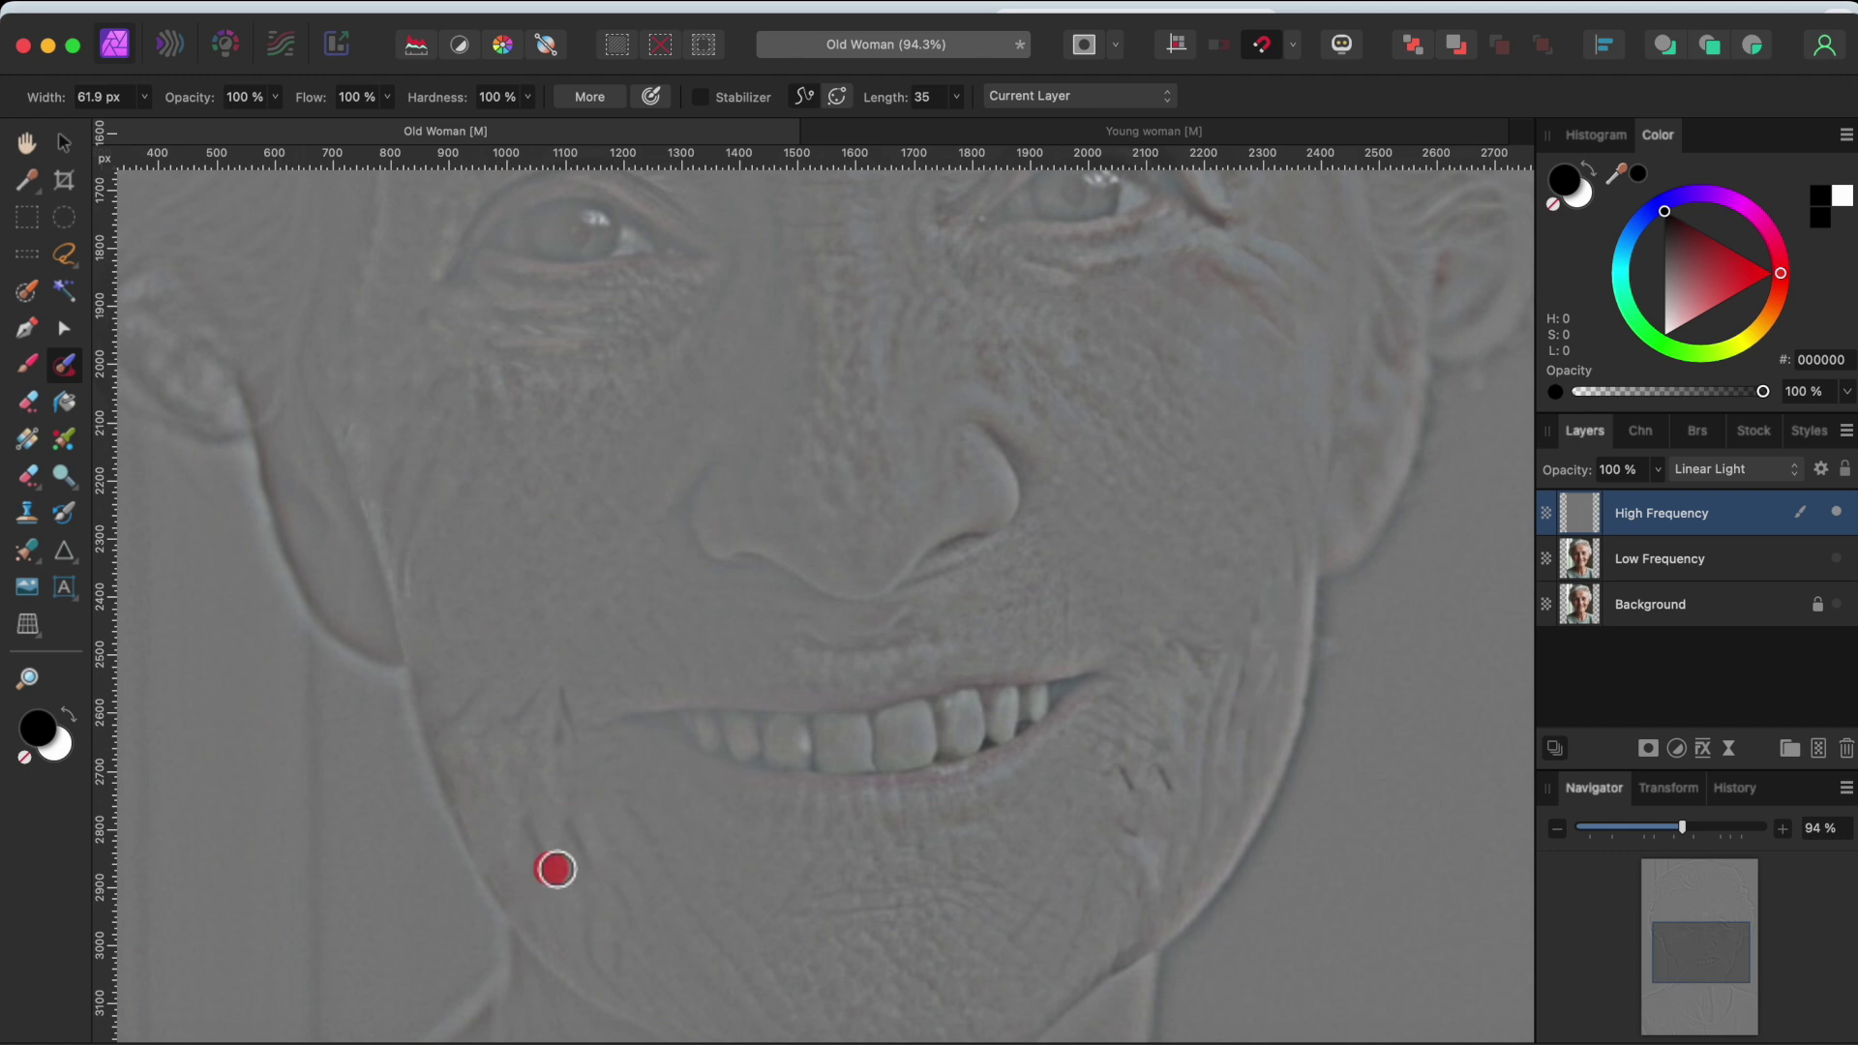
mouse_move(697, 805)
mouse_down()
mouse_move(624, 905)
mouse_move(610, 977)
mouse_up()
scroll(852, 832, down, 2)
mouse_move(1087, 717)
mouse_down()
mouse_move(1072, 758)
mouse_move(1130, 730)
mouse_move(1099, 788)
mouse_move(1176, 600)
mouse_up()
drag(523, 823, 541, 808)
scroll(662, 820, down, 3)
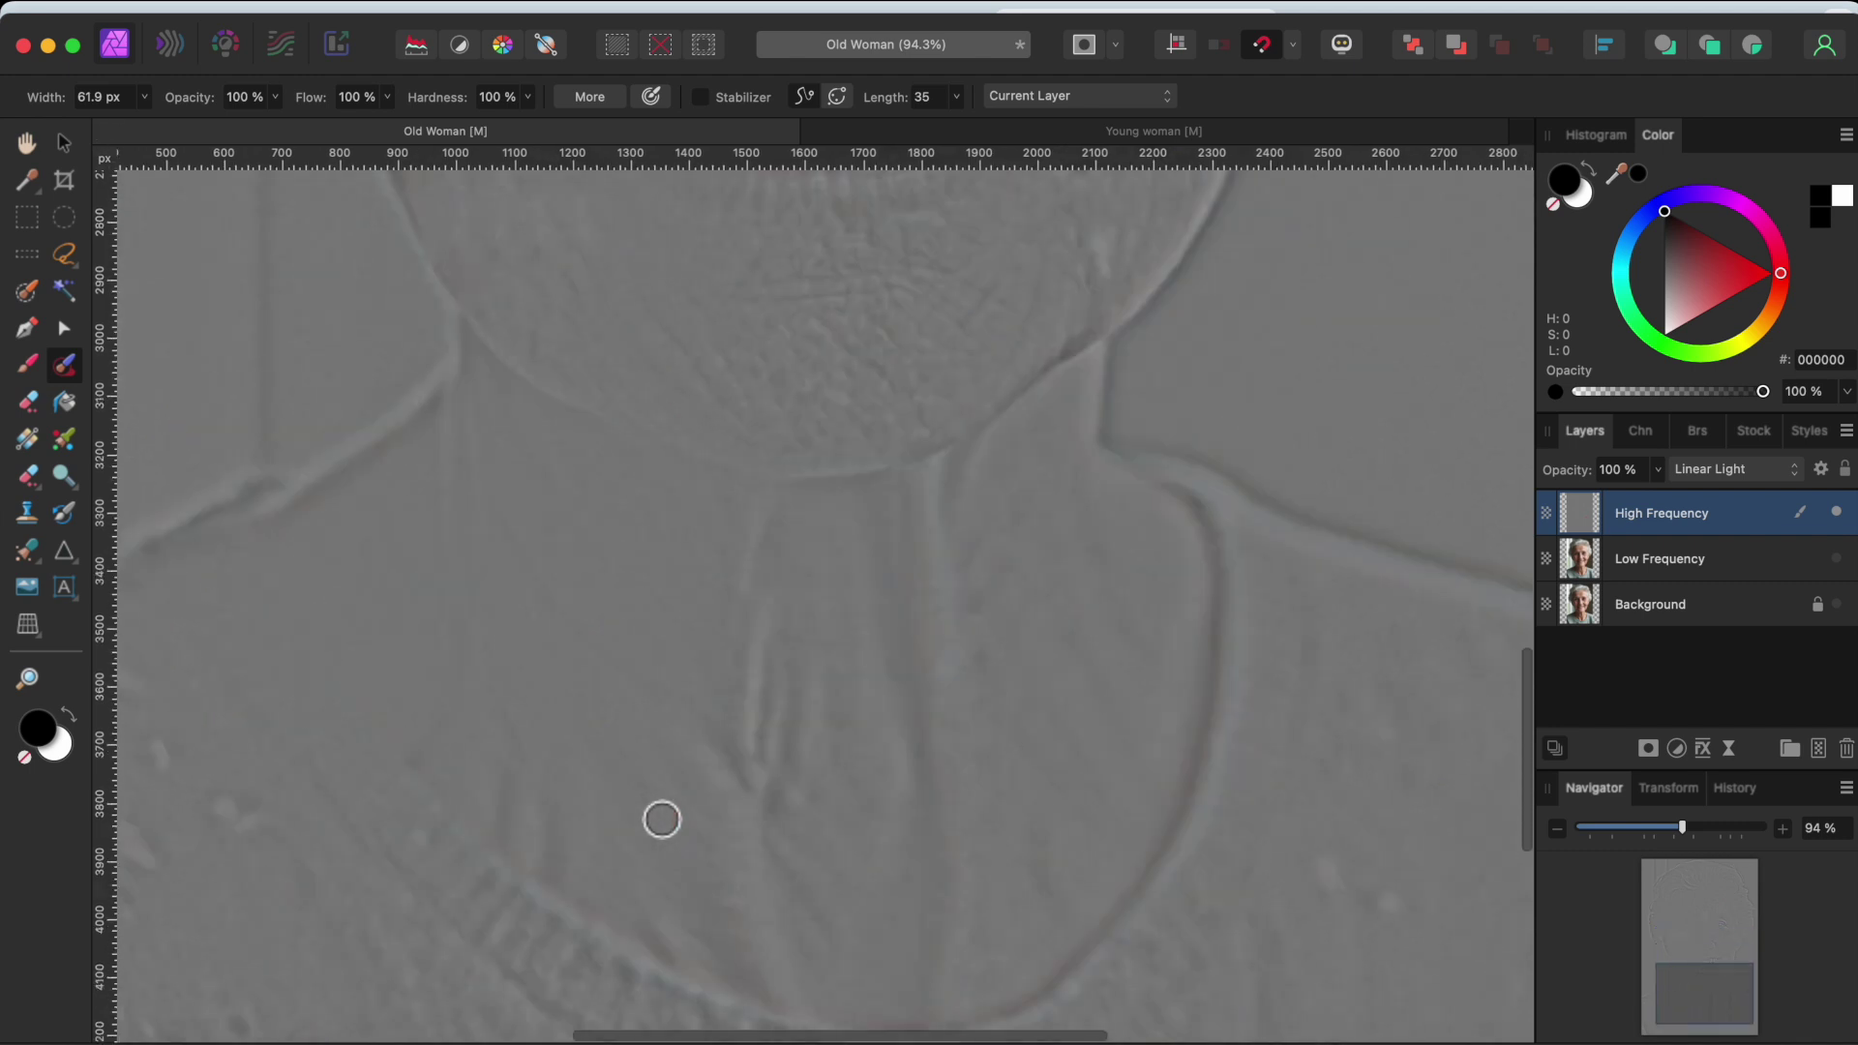
scroll(662, 819, down, 3)
Enlarge the brush to 143 px and inpaint away the neck marks, then zoom out
key(bracketright)
key(bracketright)
key(bracketright)
key(bracketright)
drag(492, 728, 659, 759)
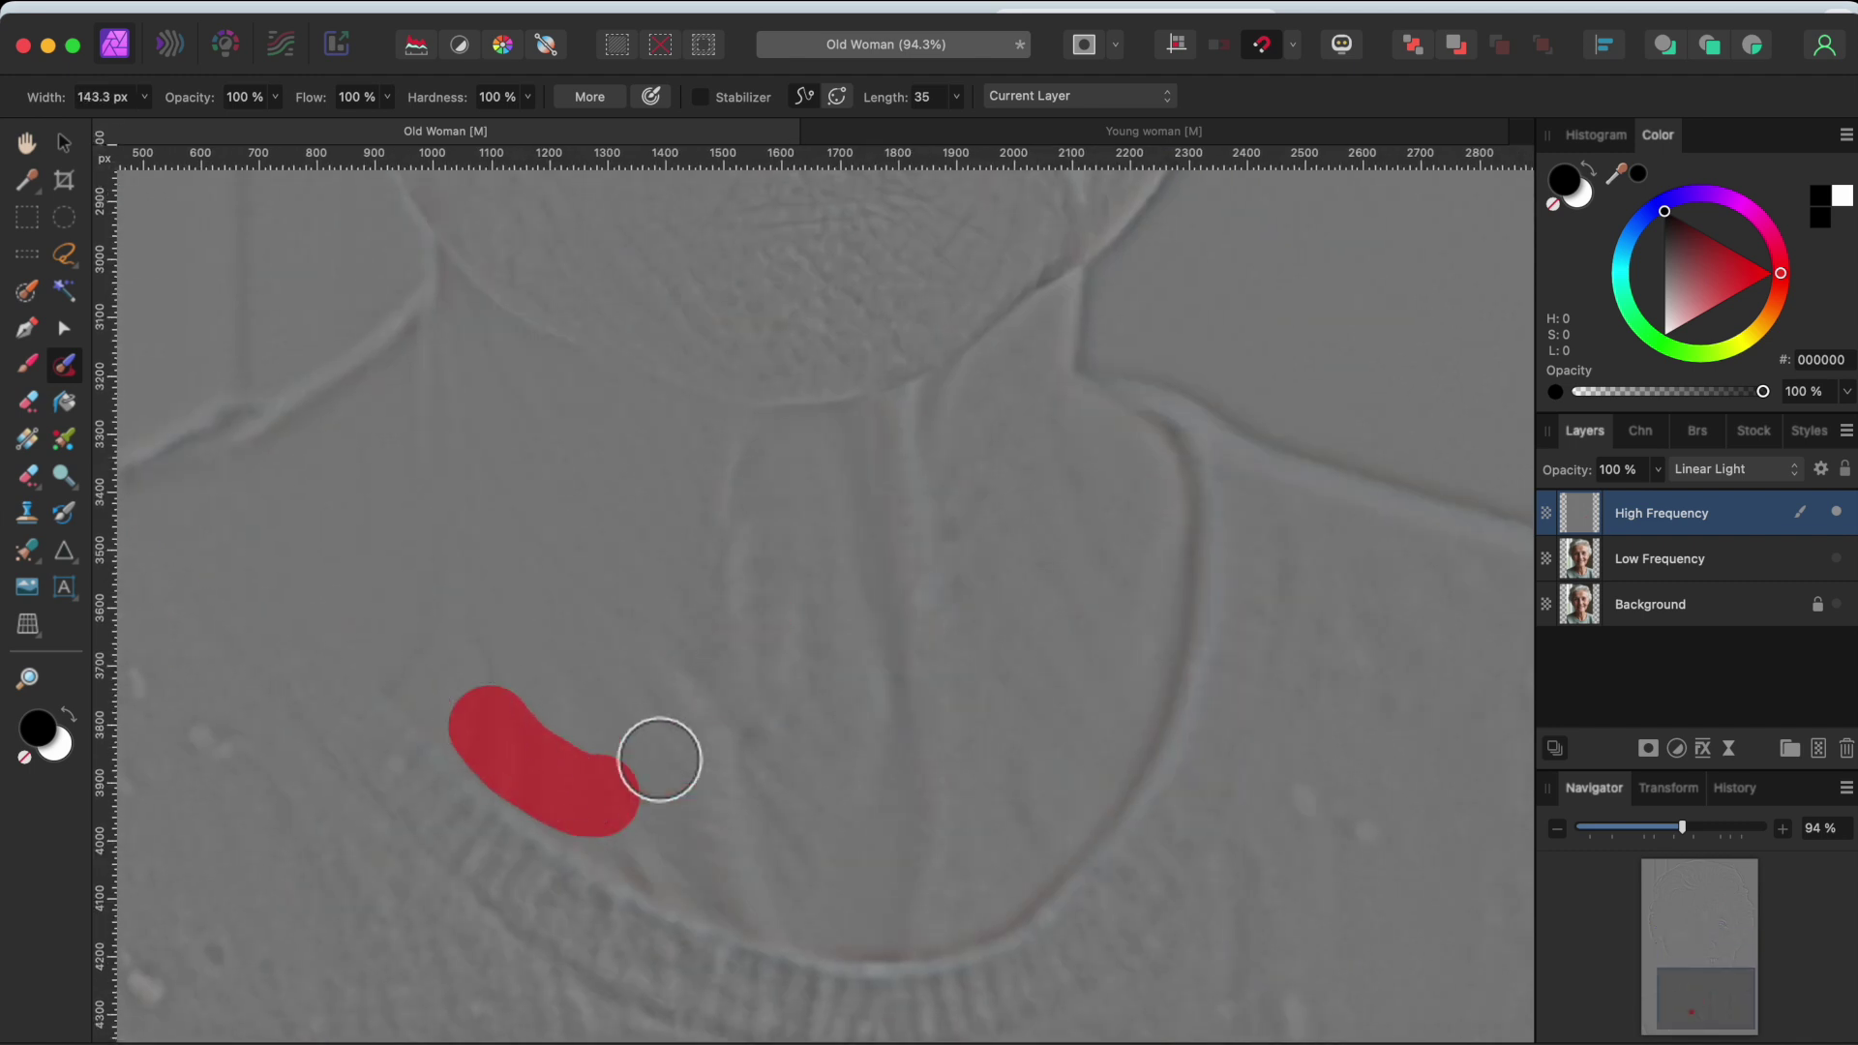
drag(456, 696, 448, 601)
mouse_move(788, 861)
mouse_down()
mouse_move(751, 743)
mouse_move(755, 655)
mouse_up()
drag(1007, 697, 1003, 629)
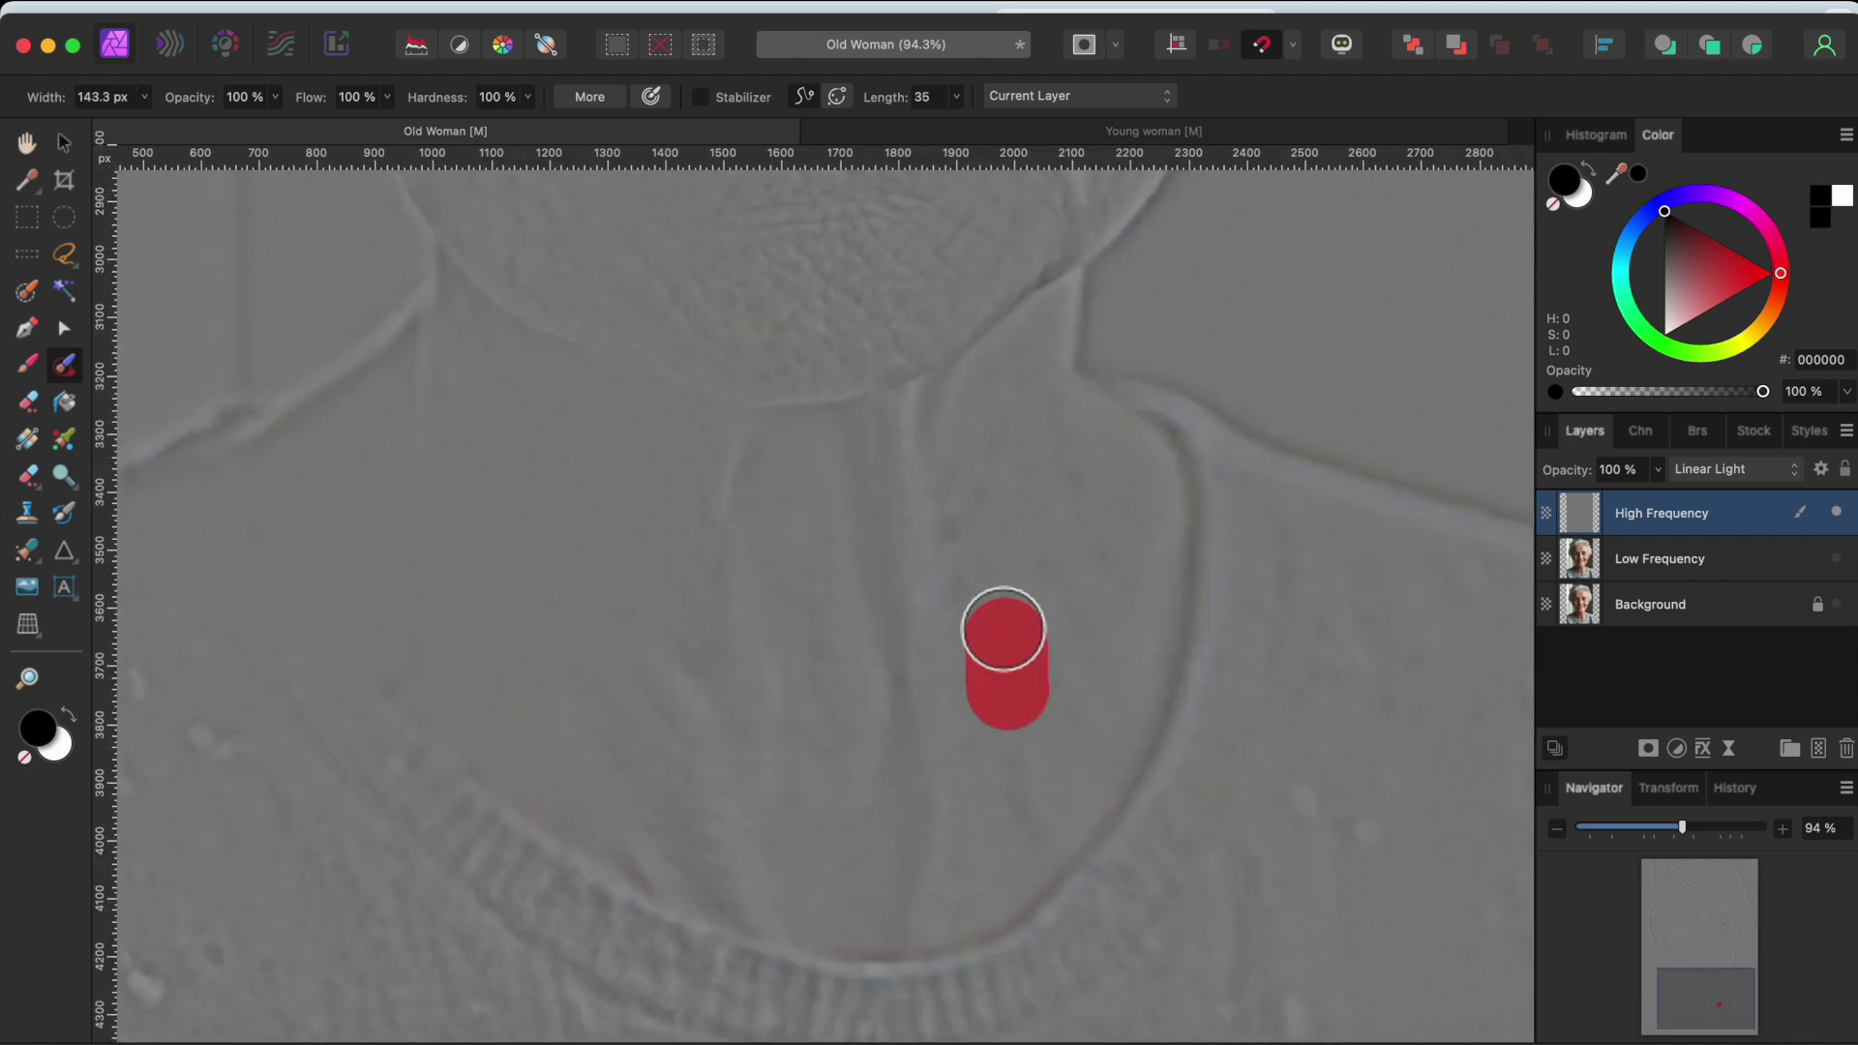
scroll(1003, 629, up, 3)
mouse_move(722, 419)
mouse_down()
mouse_move(880, 470)
mouse_move(698, 457)
mouse_move(912, 441)
mouse_up()
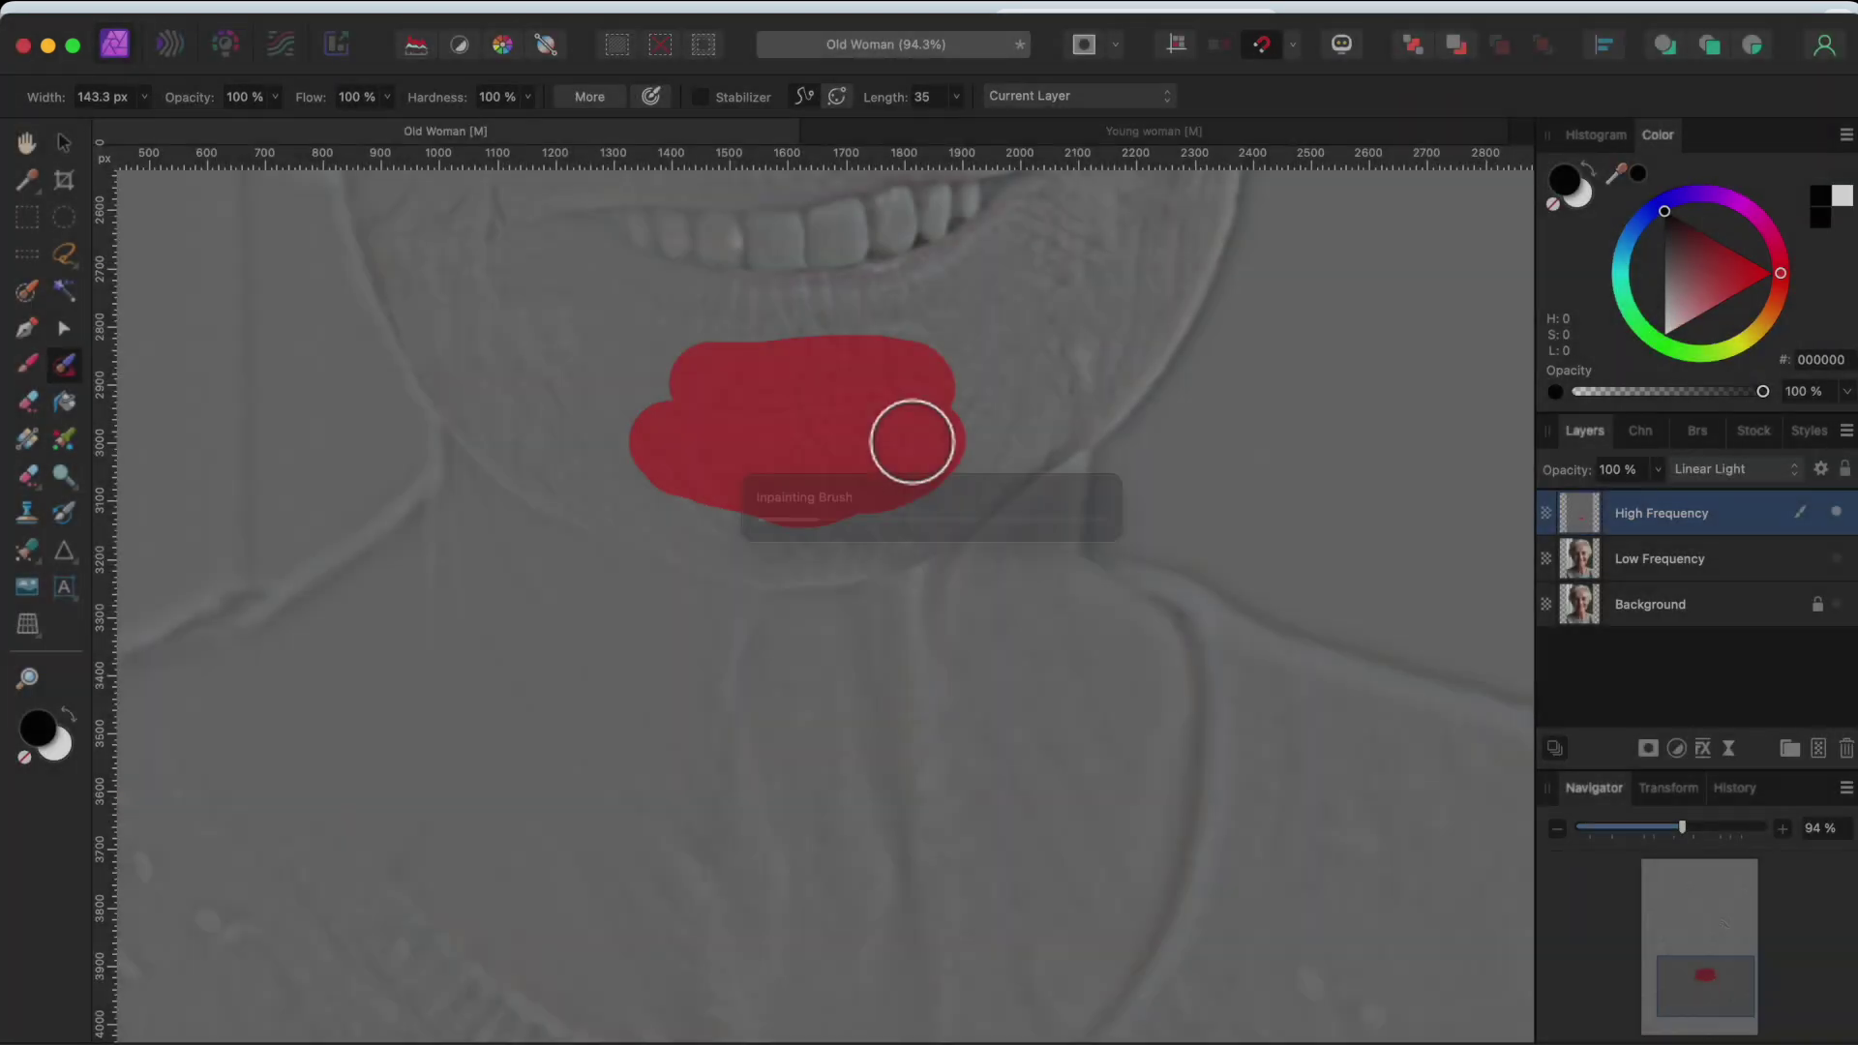
scroll(911, 442, down, 5)
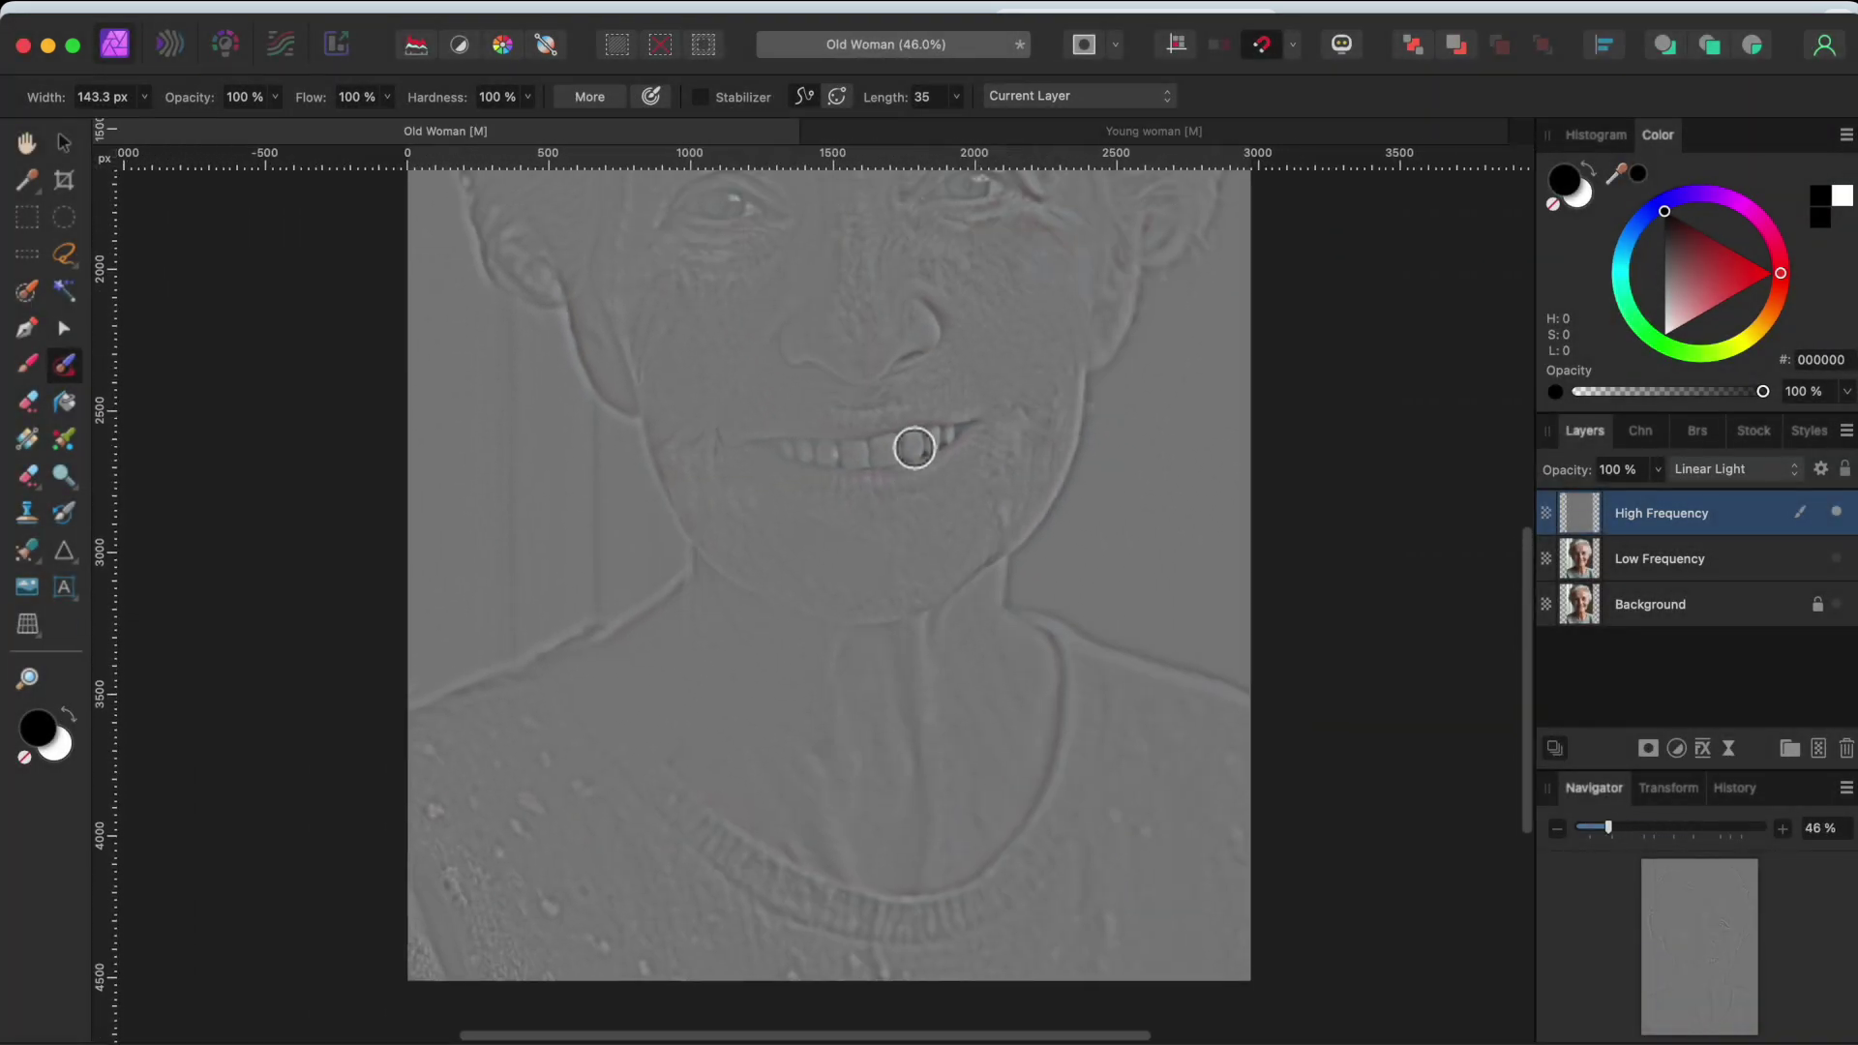
scroll(915, 448, down, 5)
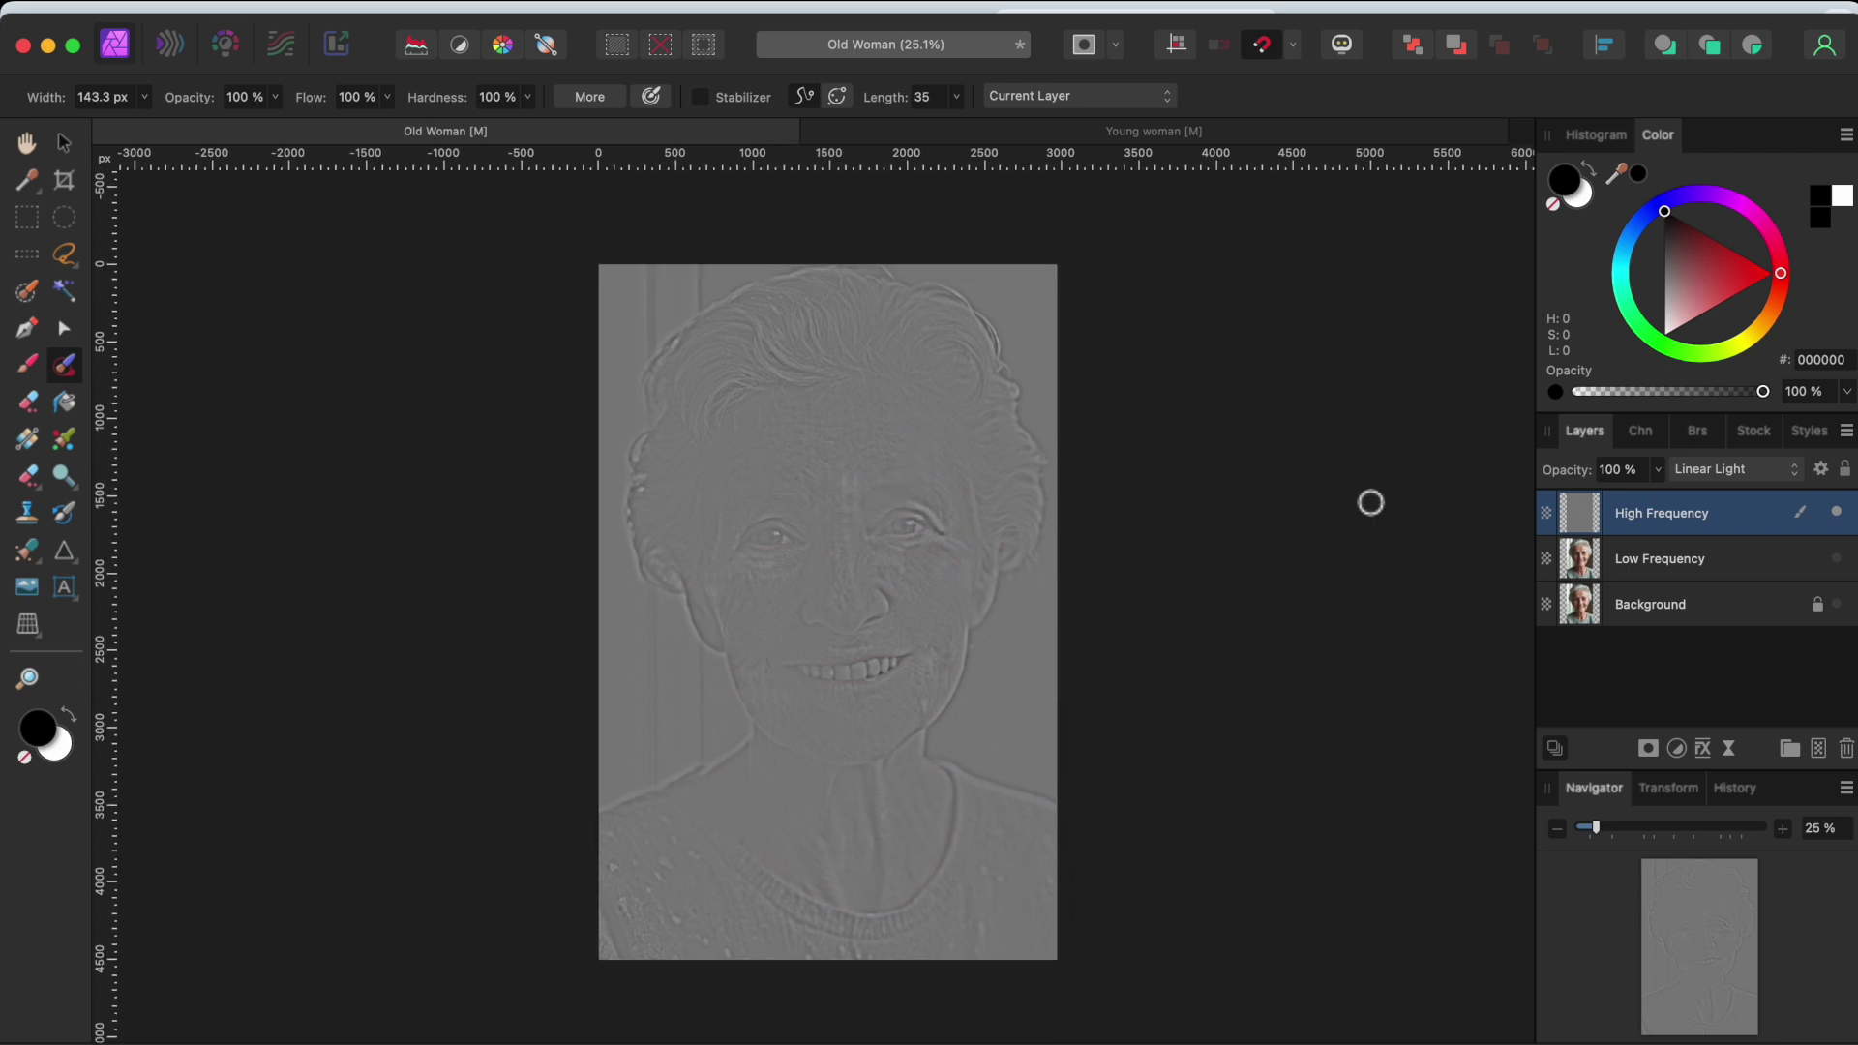
Show the Low Frequency layer again and group it with the High Frequency layer
click(1838, 559)
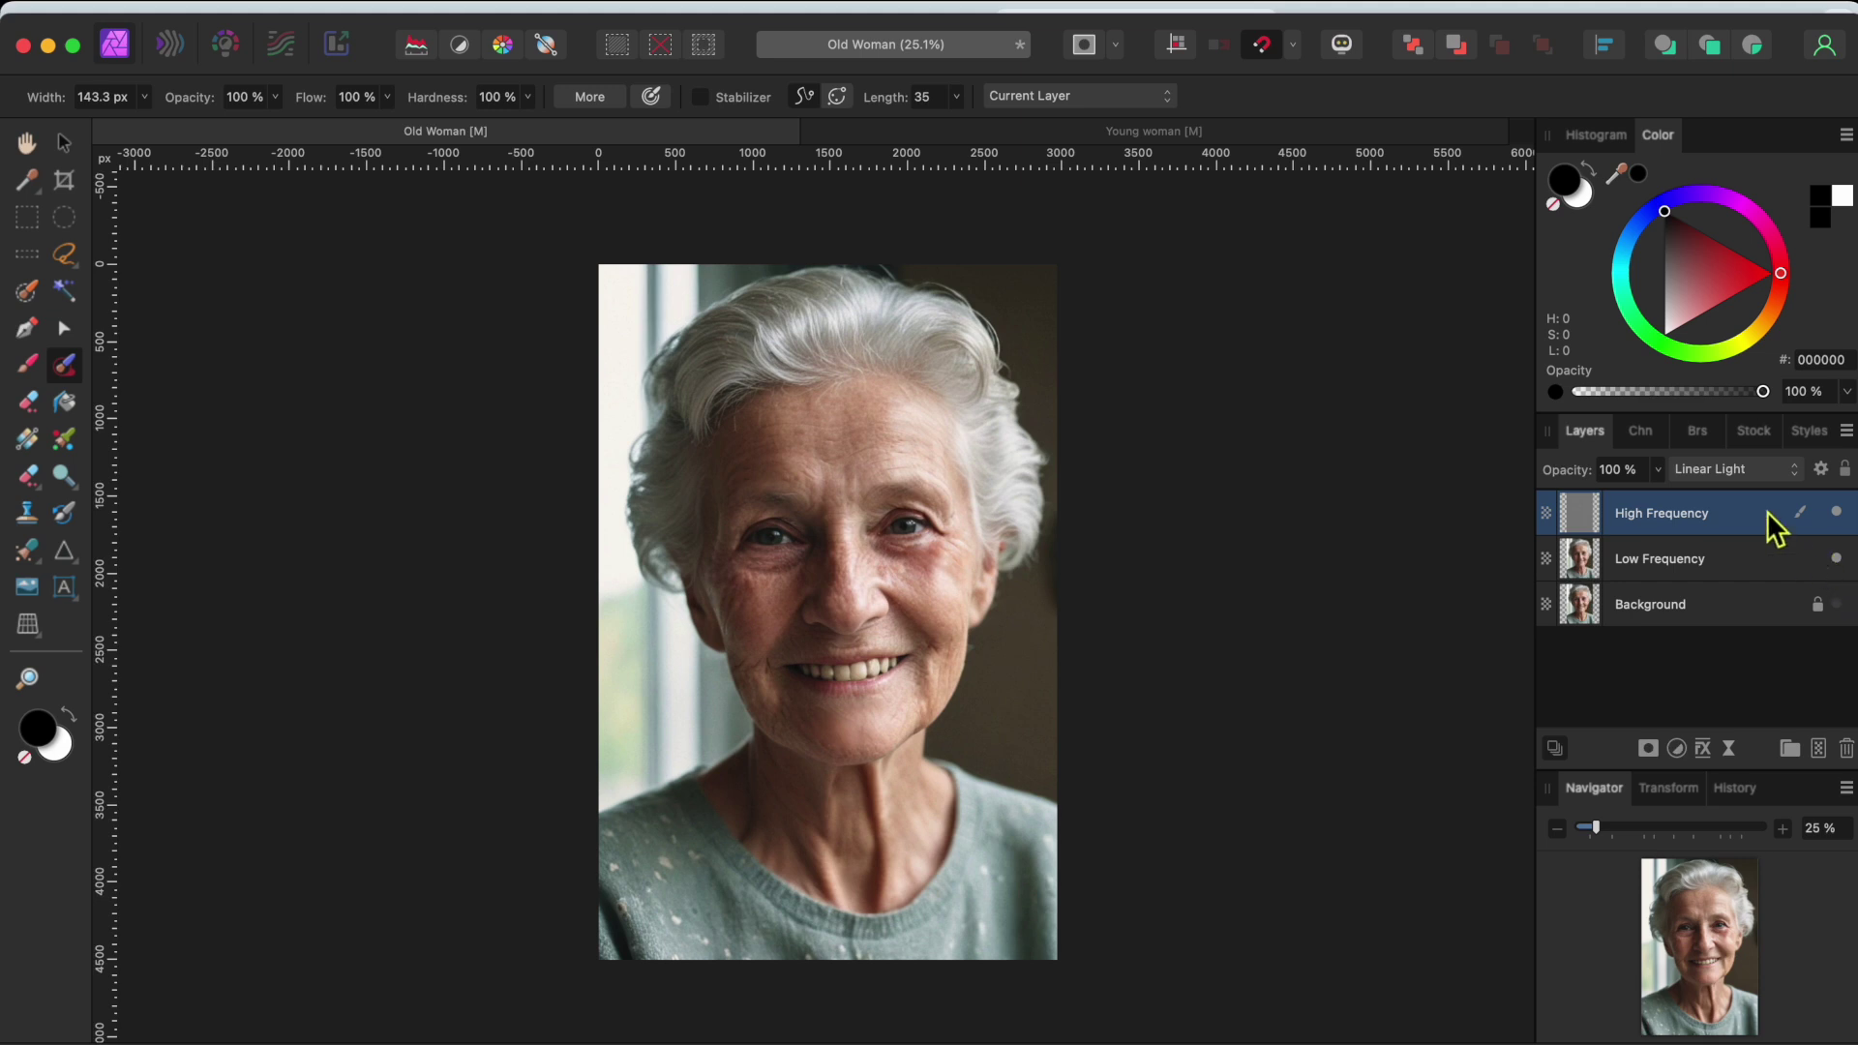
shift+click(1747, 551)
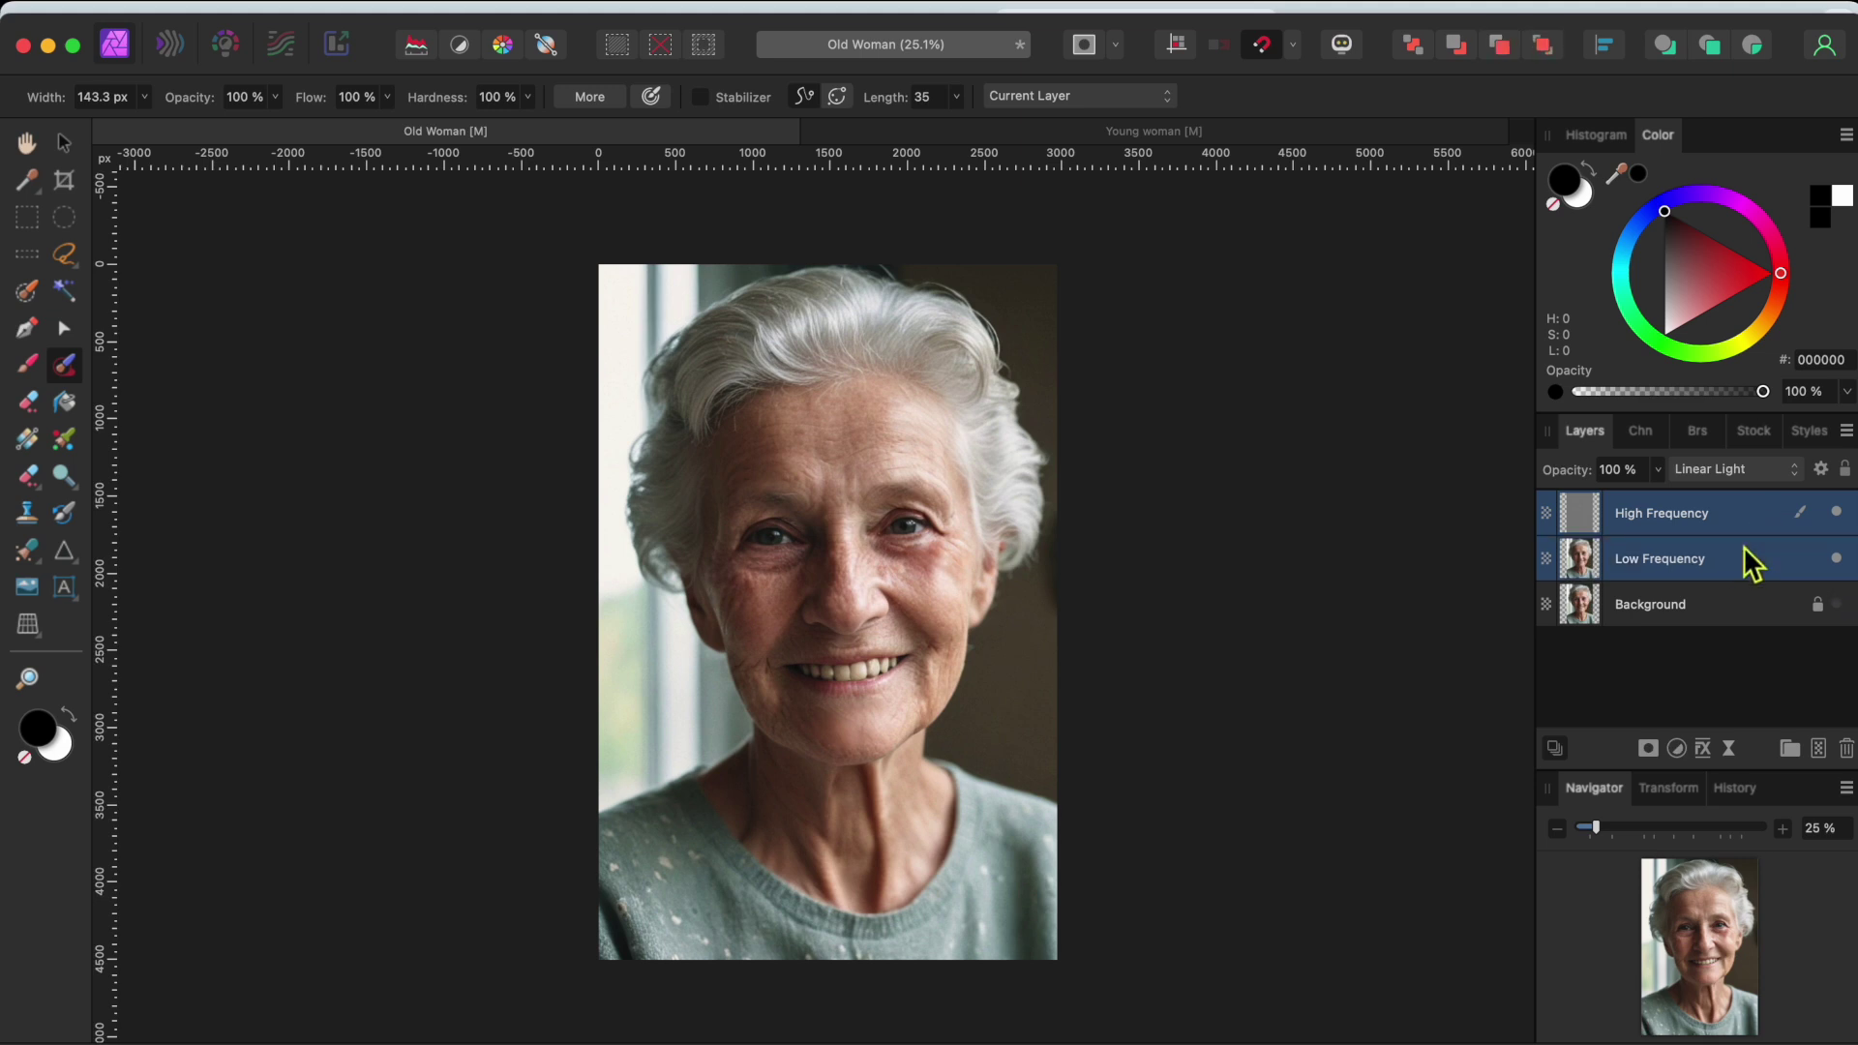
right_click(1741, 571)
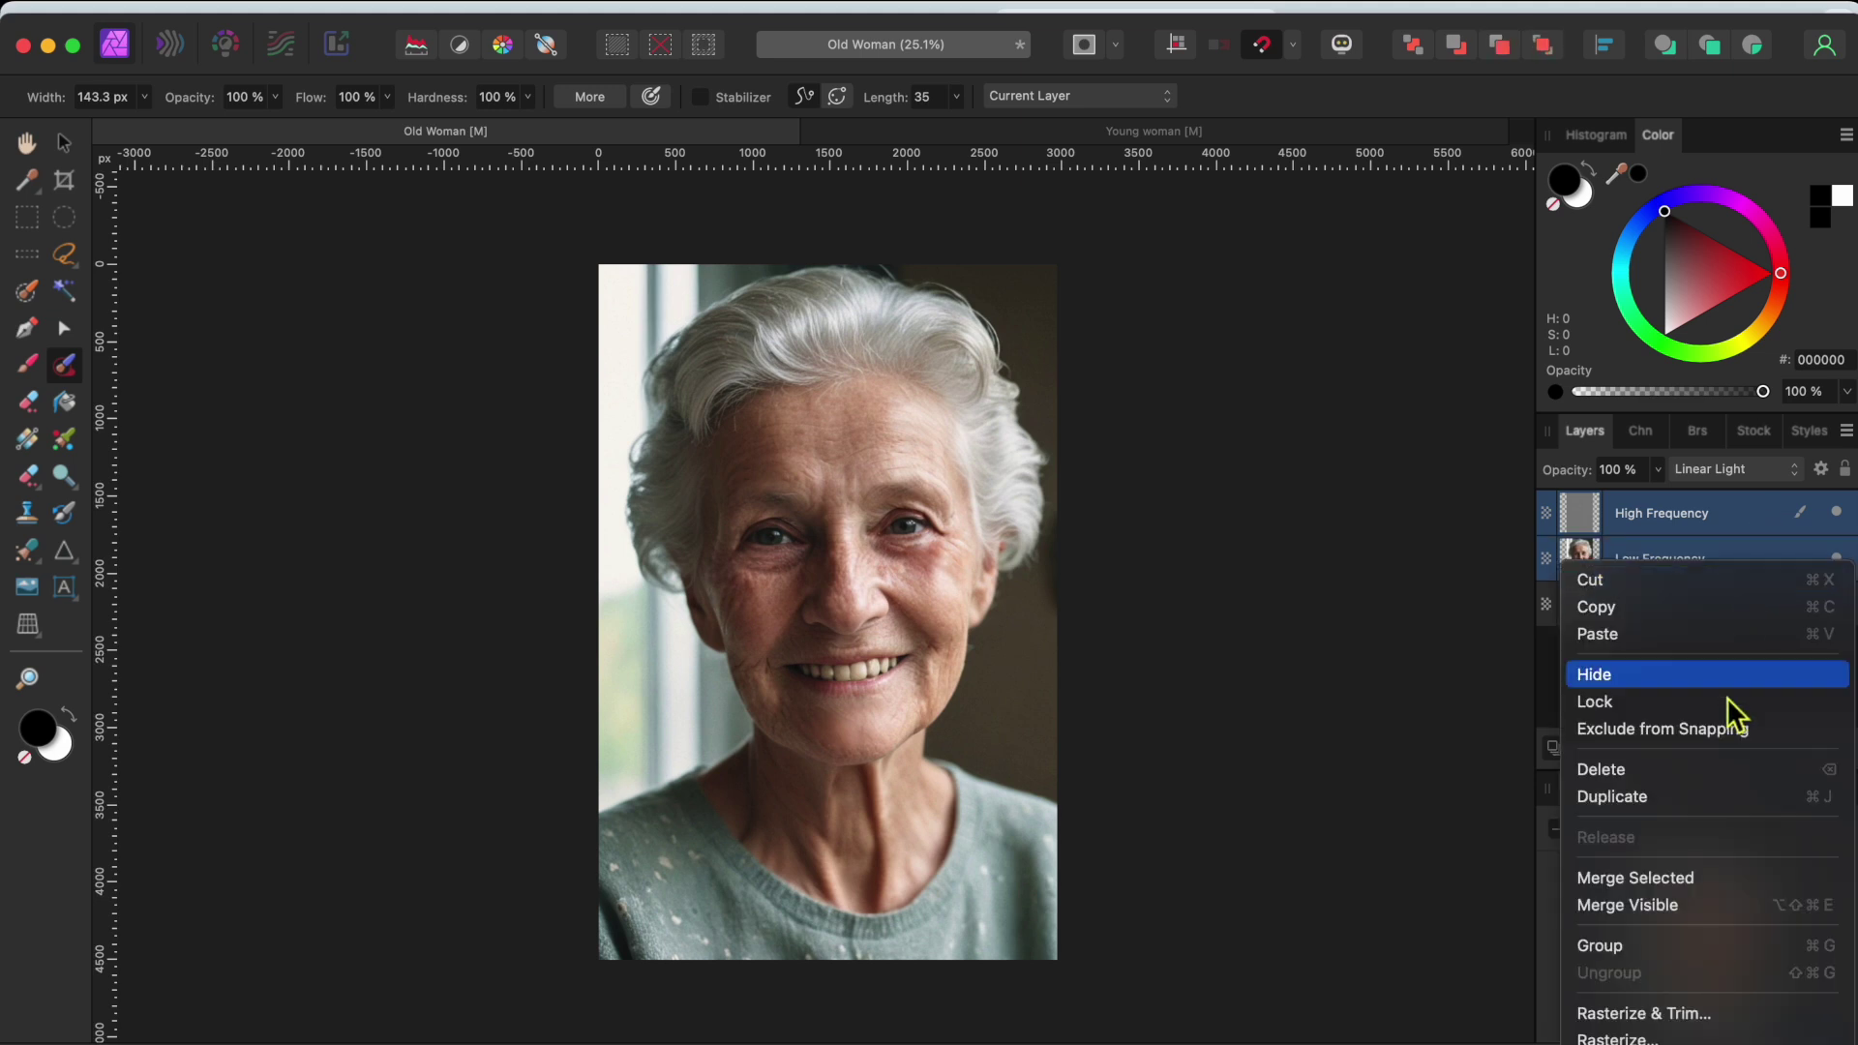
click(1618, 949)
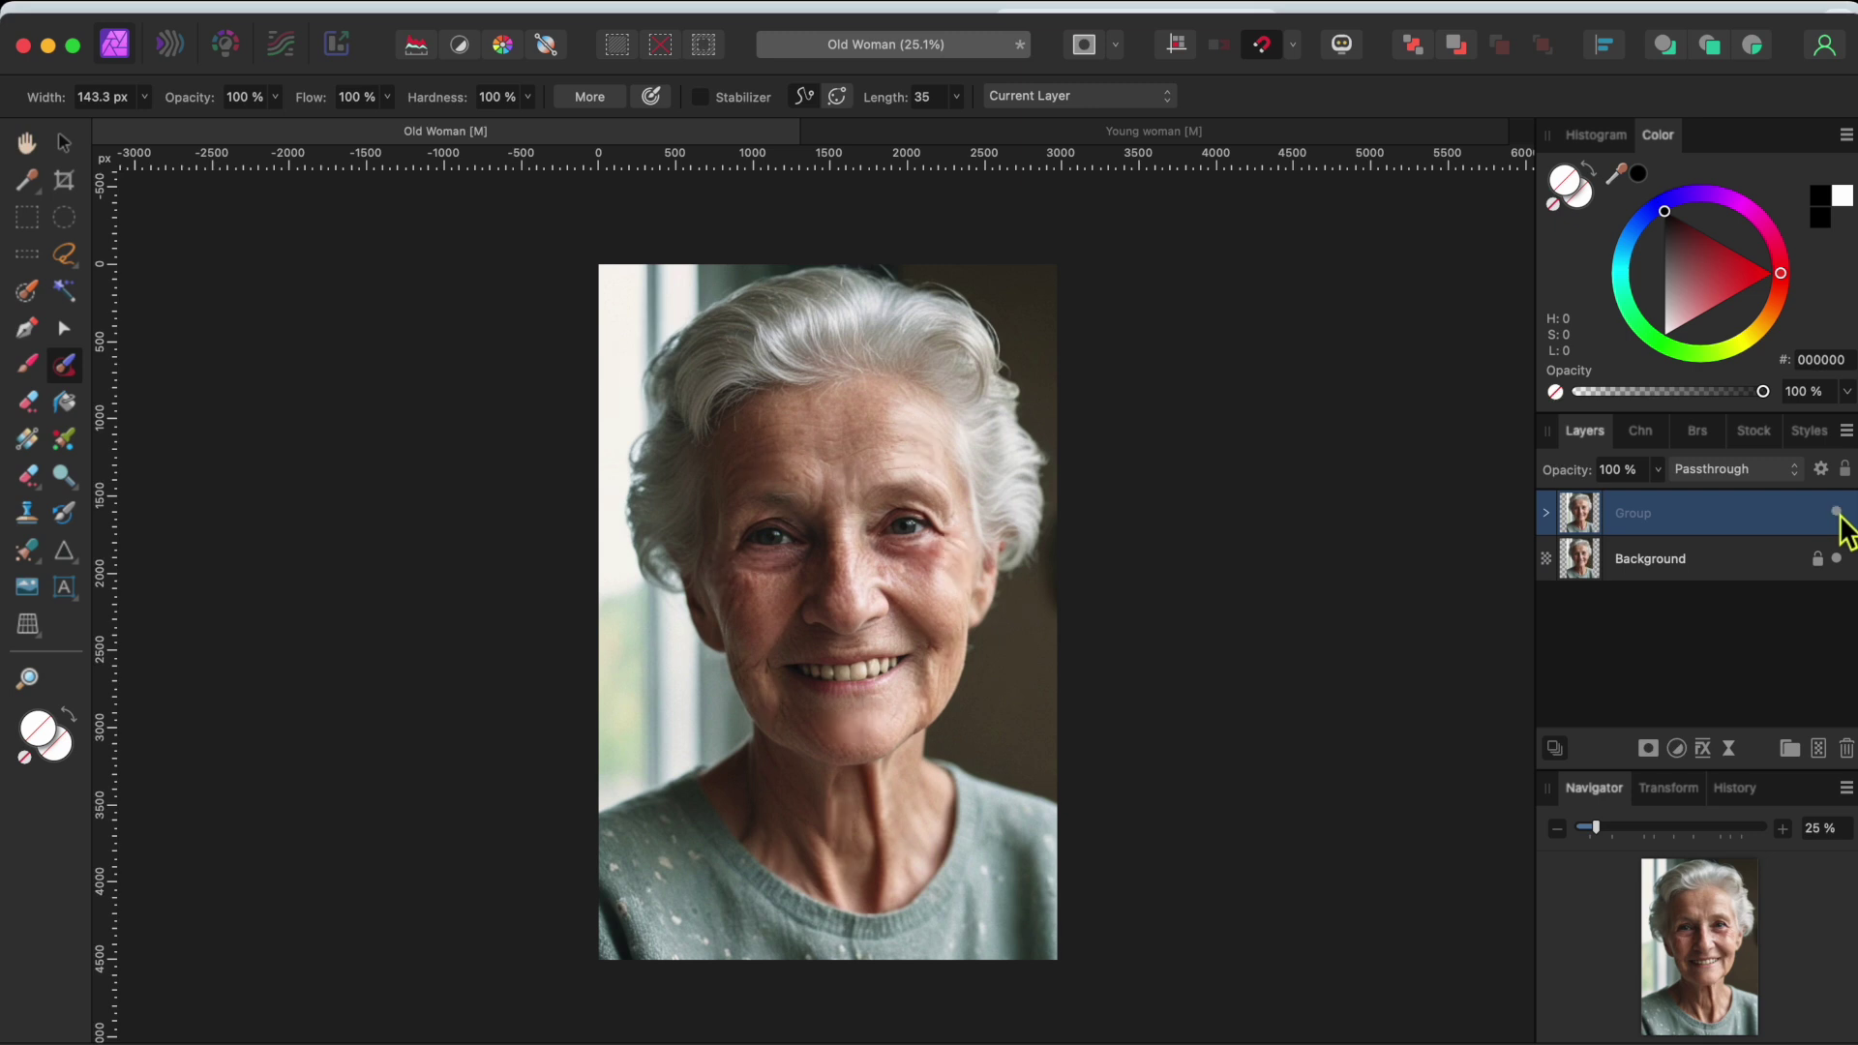
Toggle the retouched group's visibility to compare before and after
scroll(866, 678, up, 3)
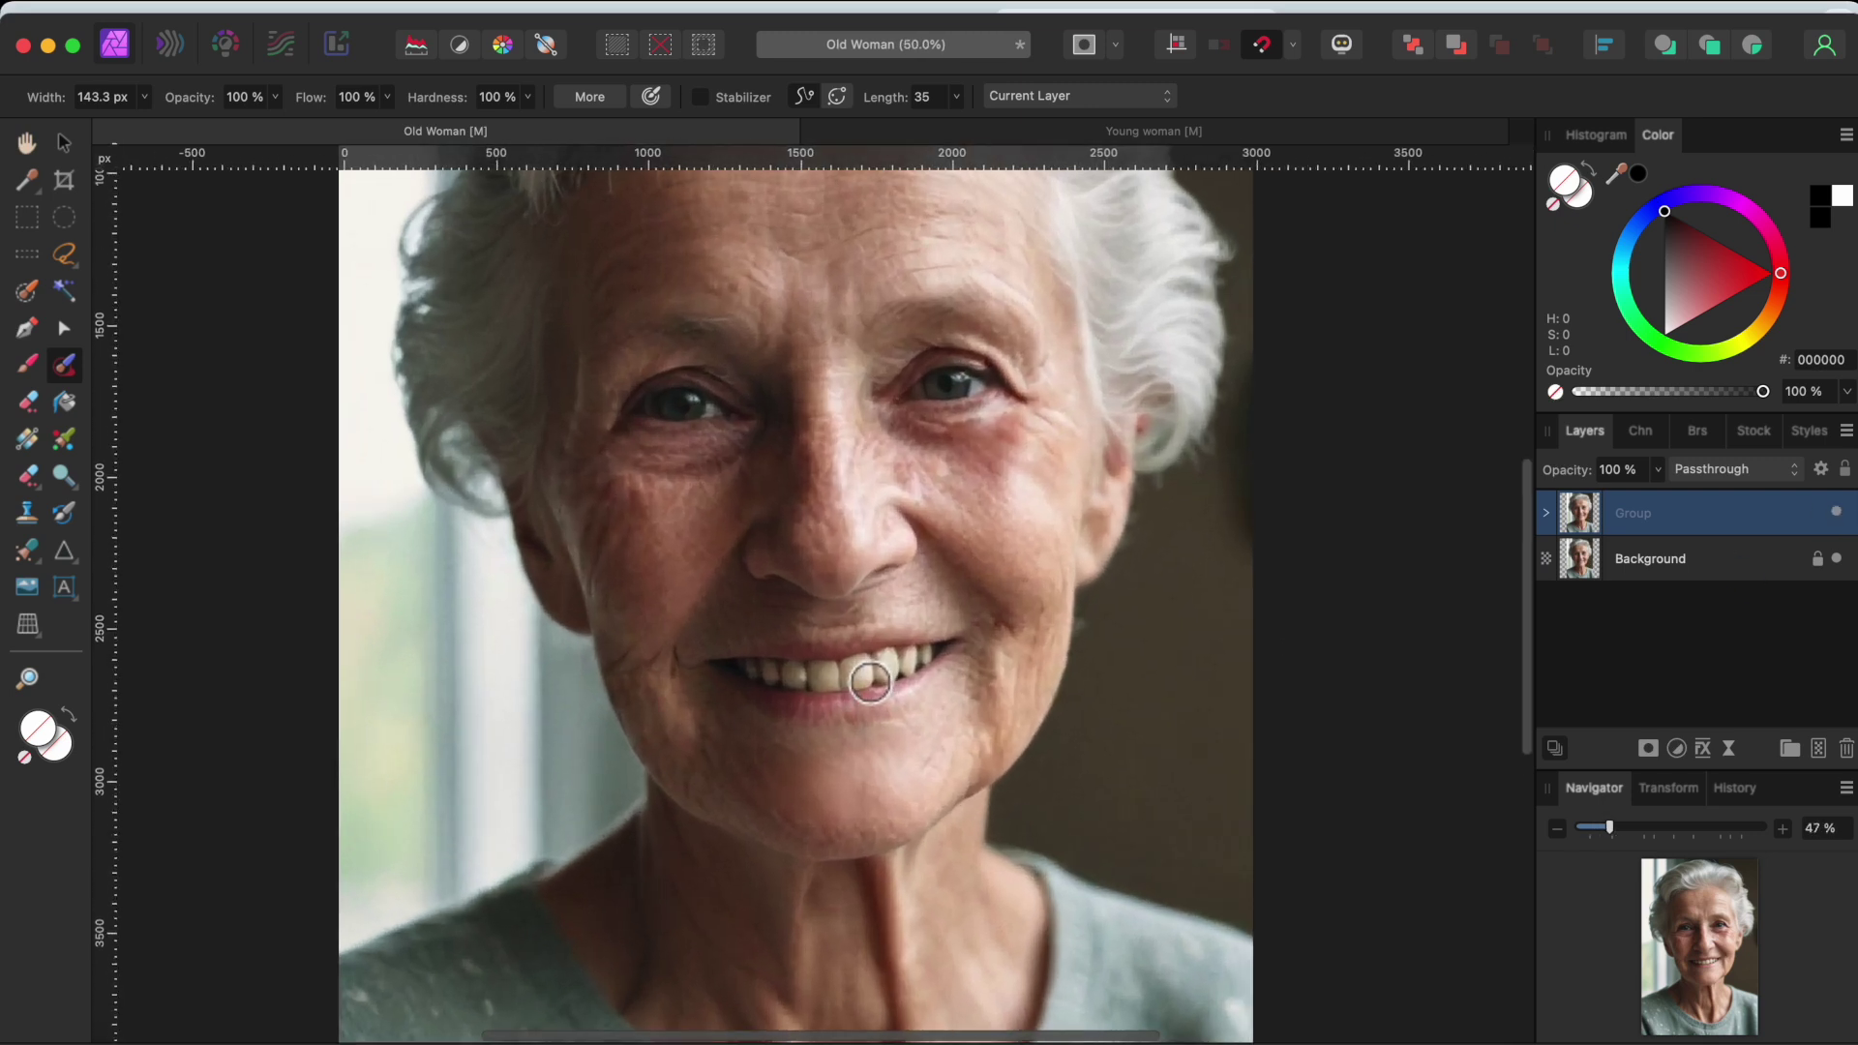
click(1837, 515)
click(1838, 514)
Toggle the group and young woman photo visibility to compare the layers
click(1838, 514)
click(1837, 515)
click(1837, 515)
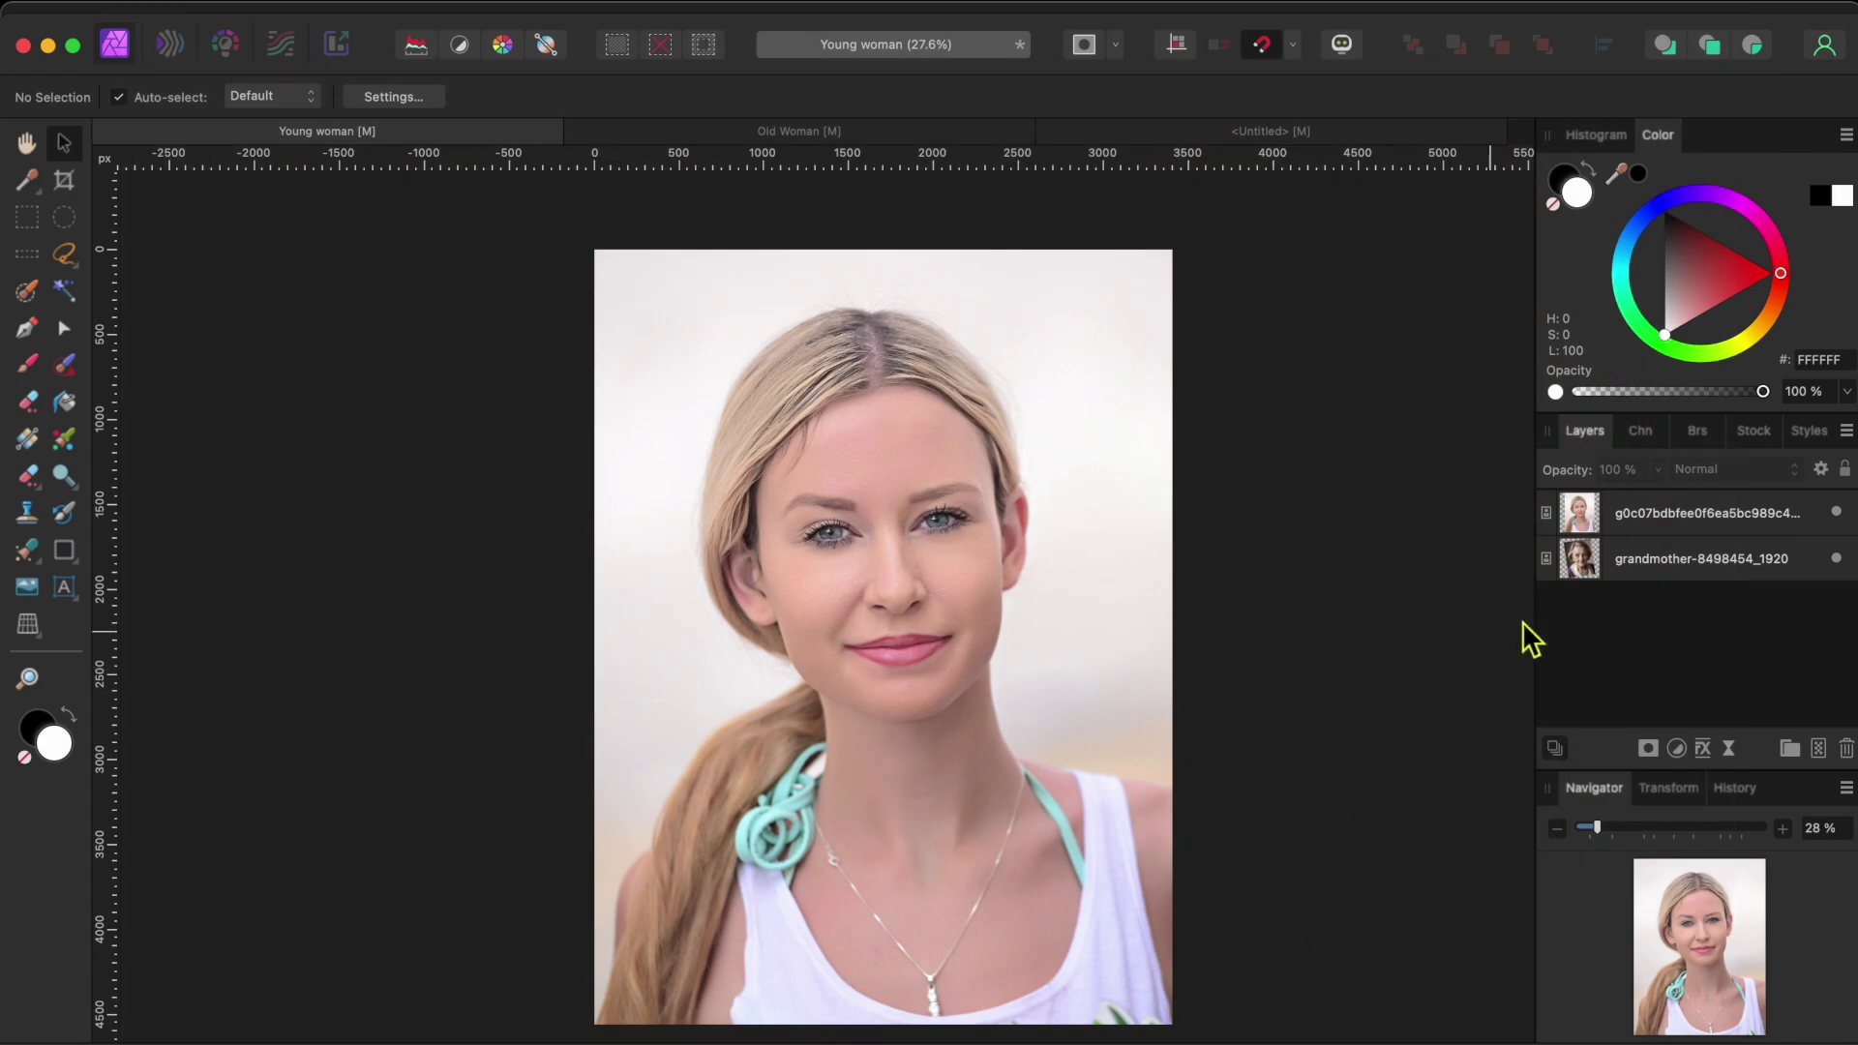
click(1837, 514)
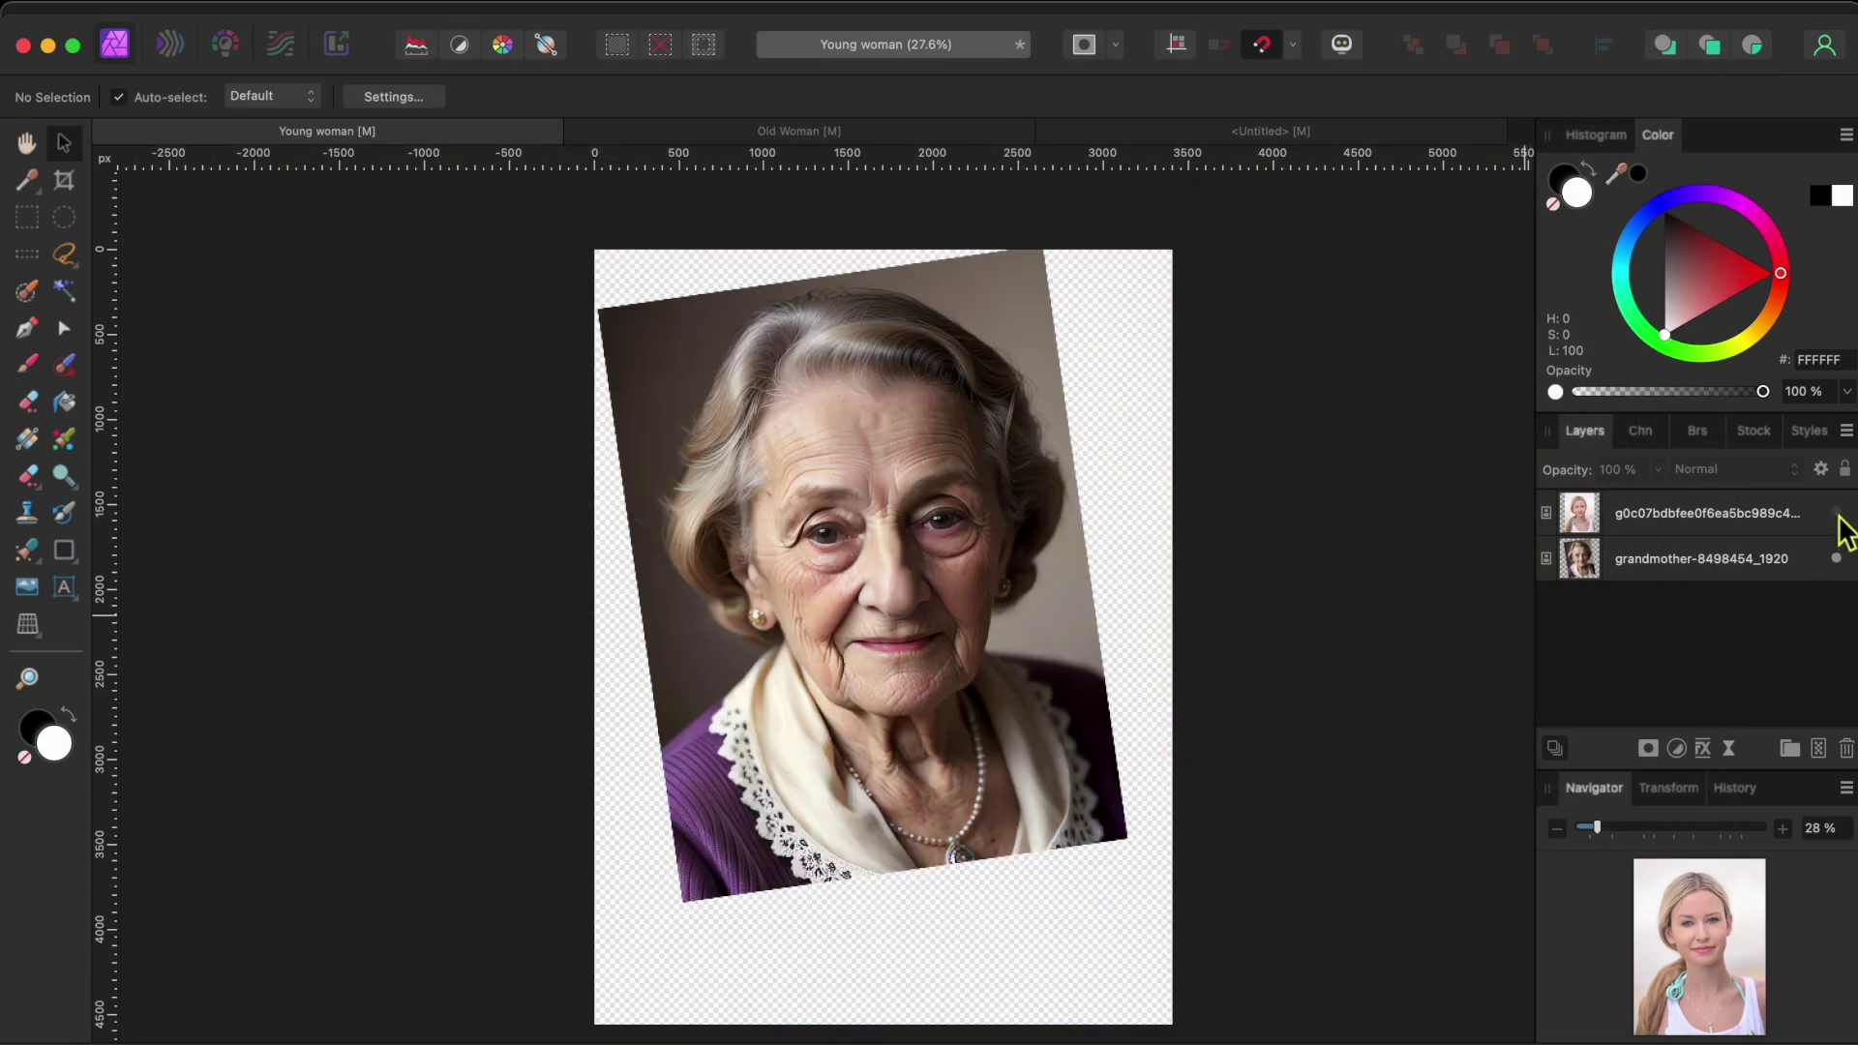
click(1838, 514)
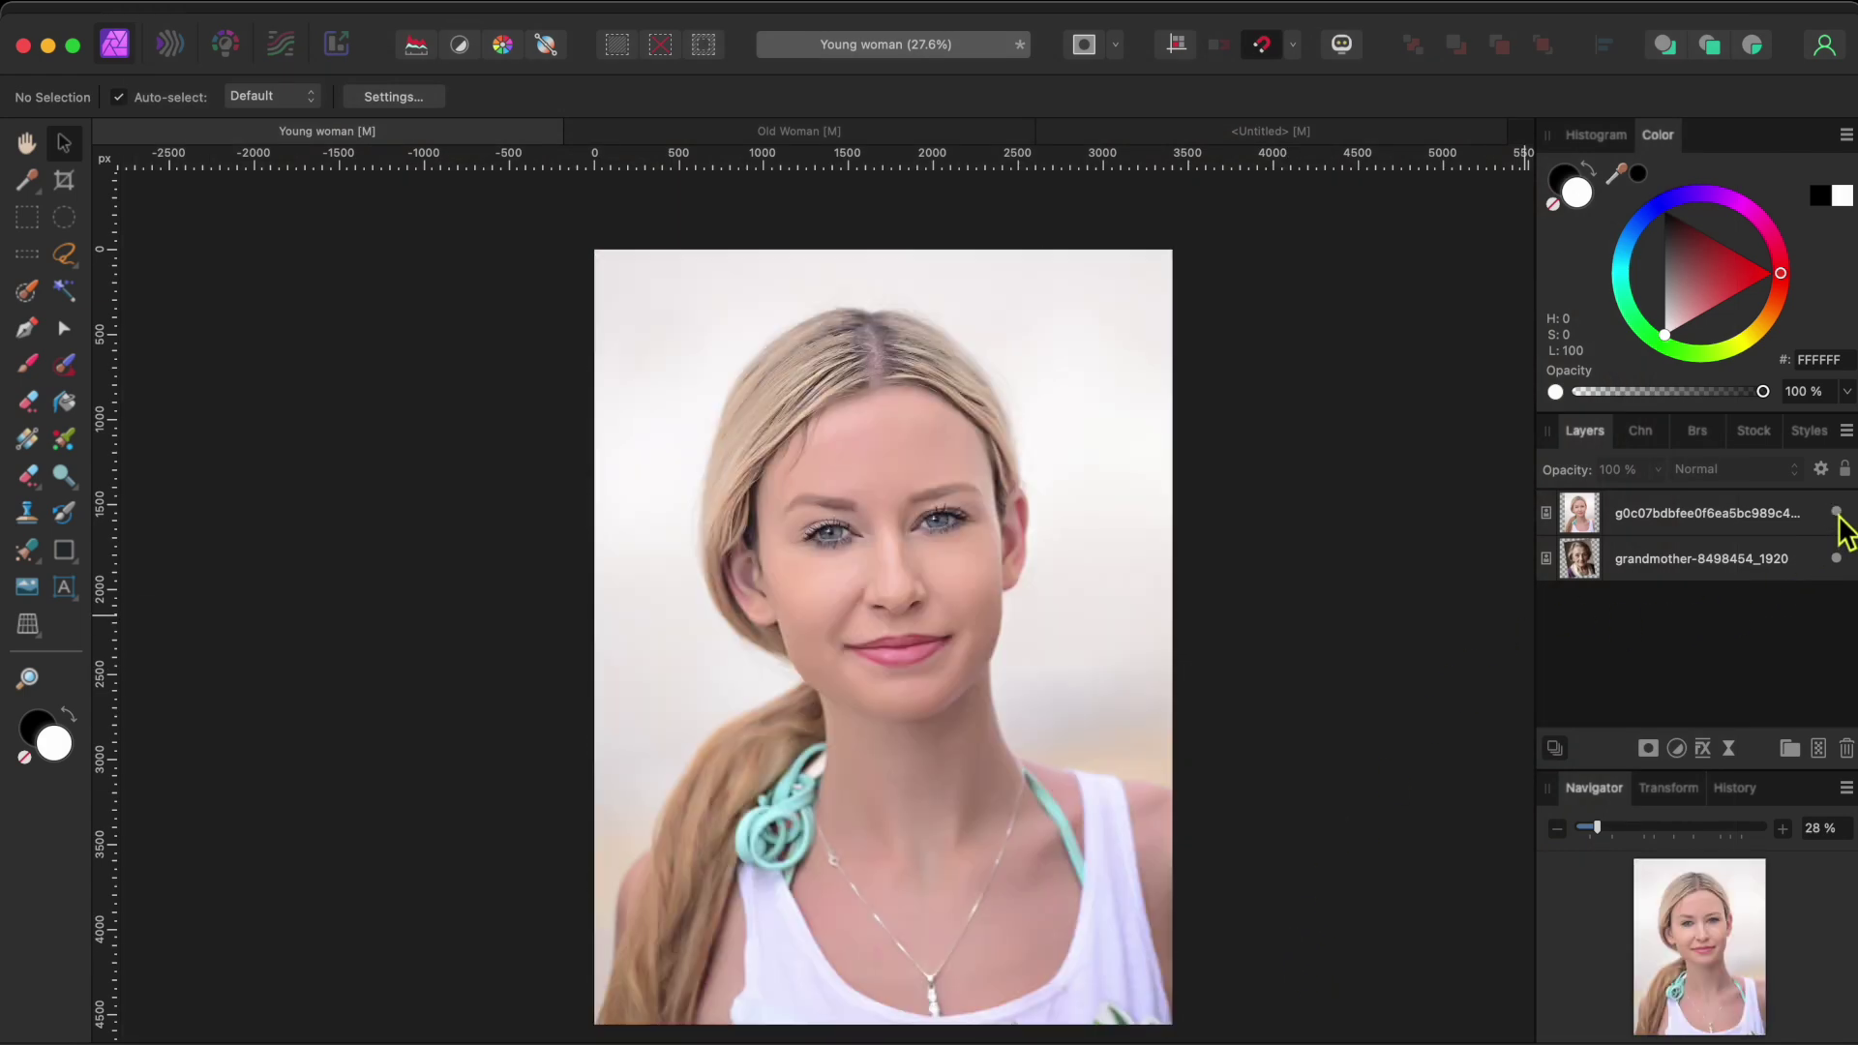
click(1838, 514)
click(1838, 514)
Try the young woman layer at 45% opacity, then hide it and select the grandmother layer
click(1655, 530)
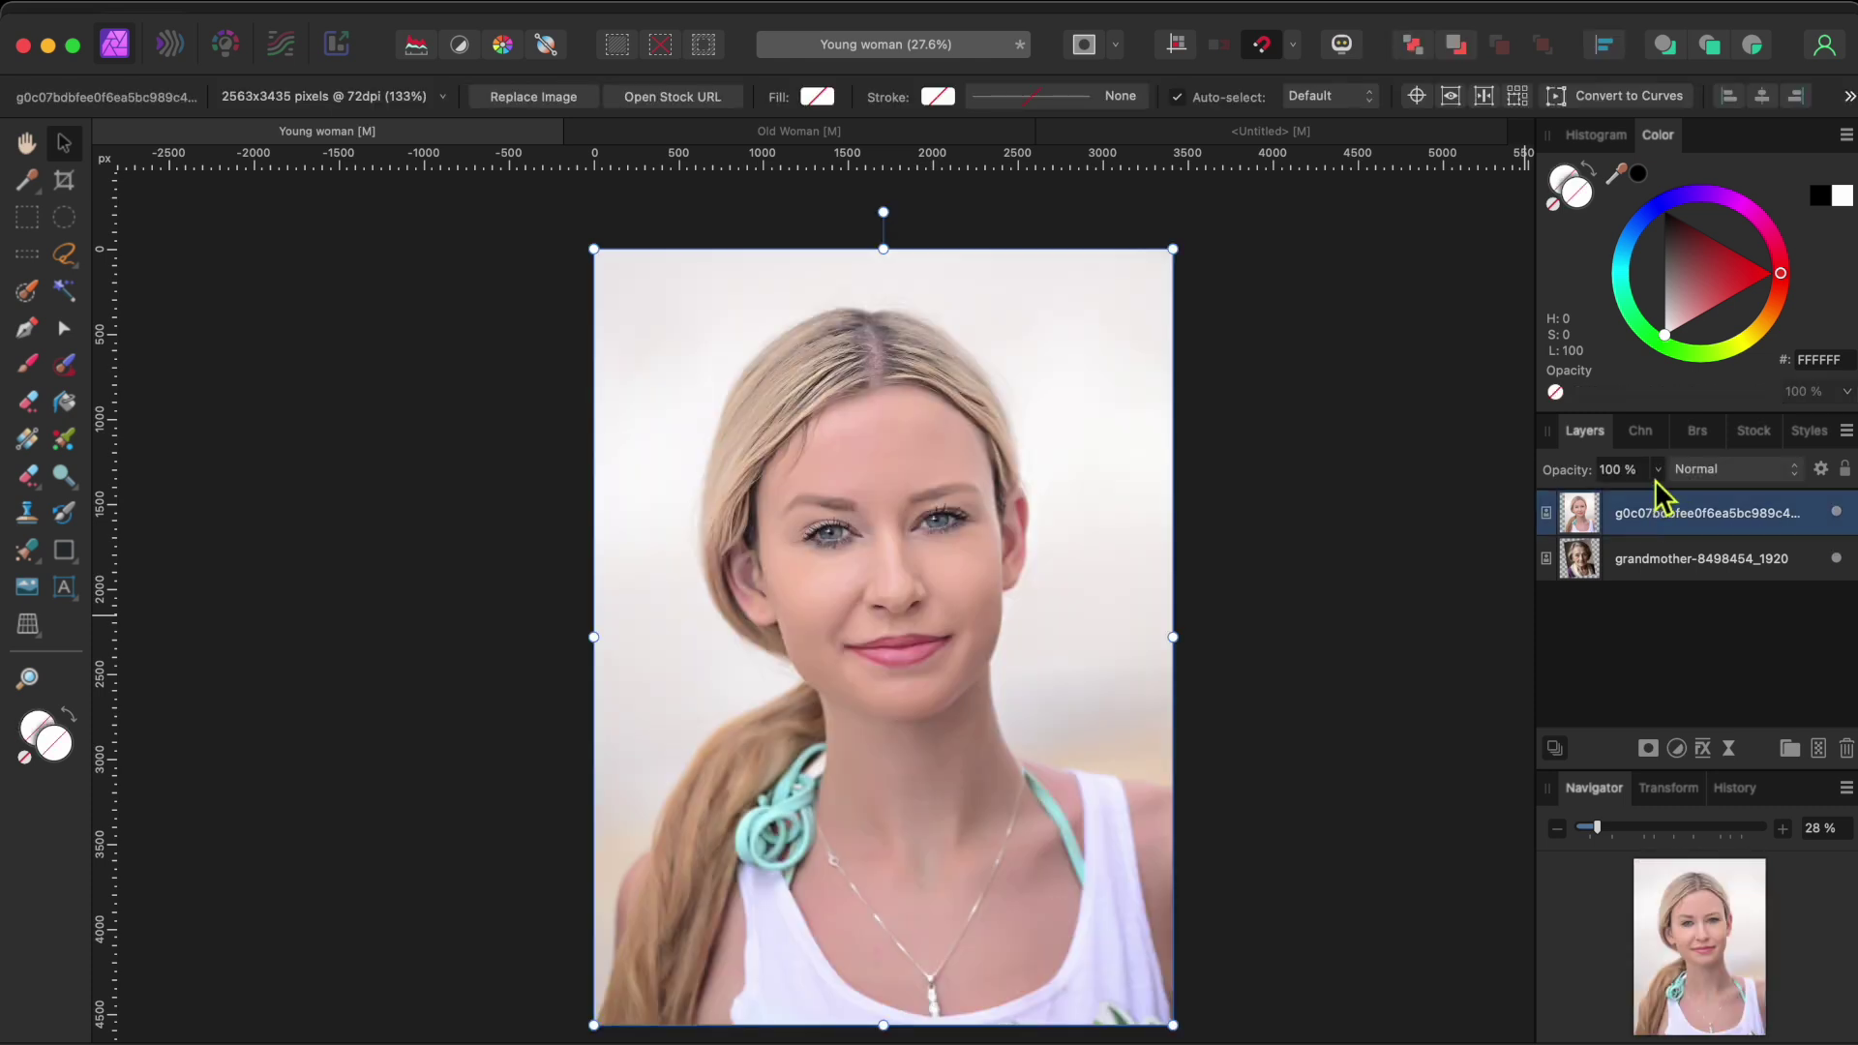
click(1659, 471)
drag(1658, 497, 1759, 518)
click(1838, 513)
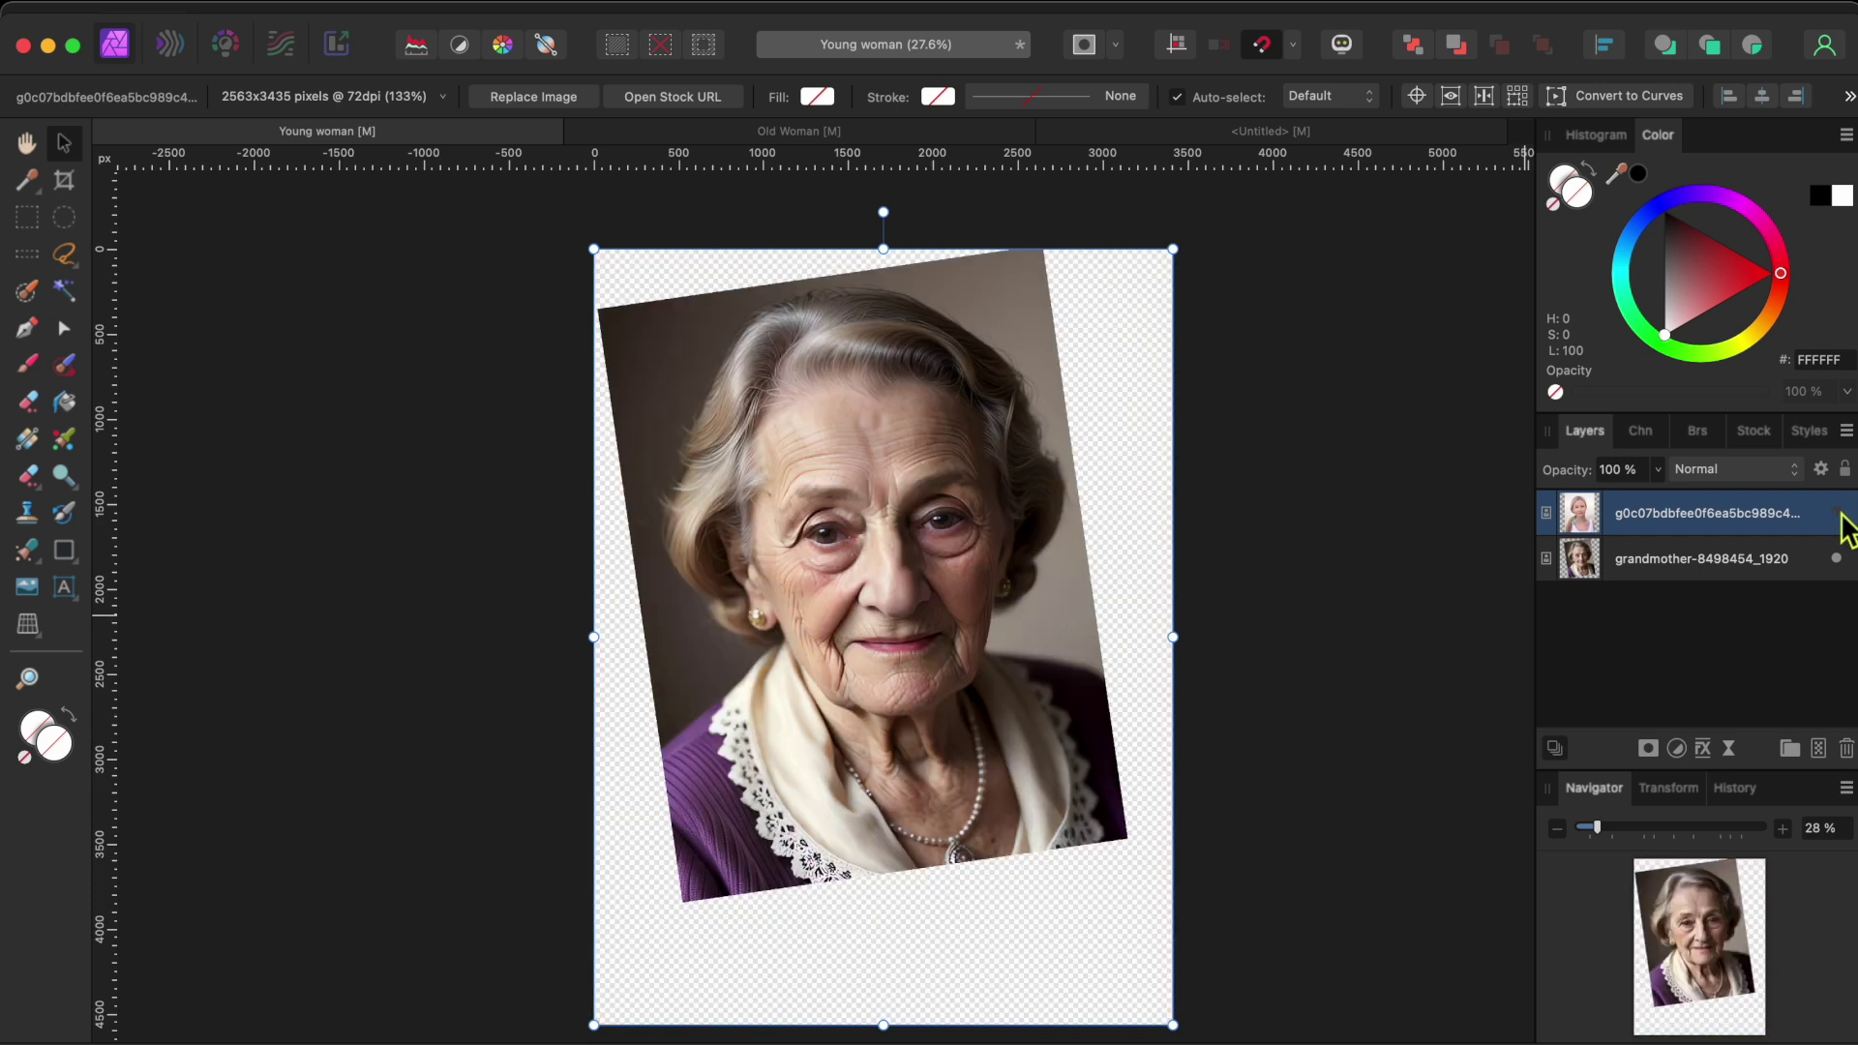
click(1653, 581)
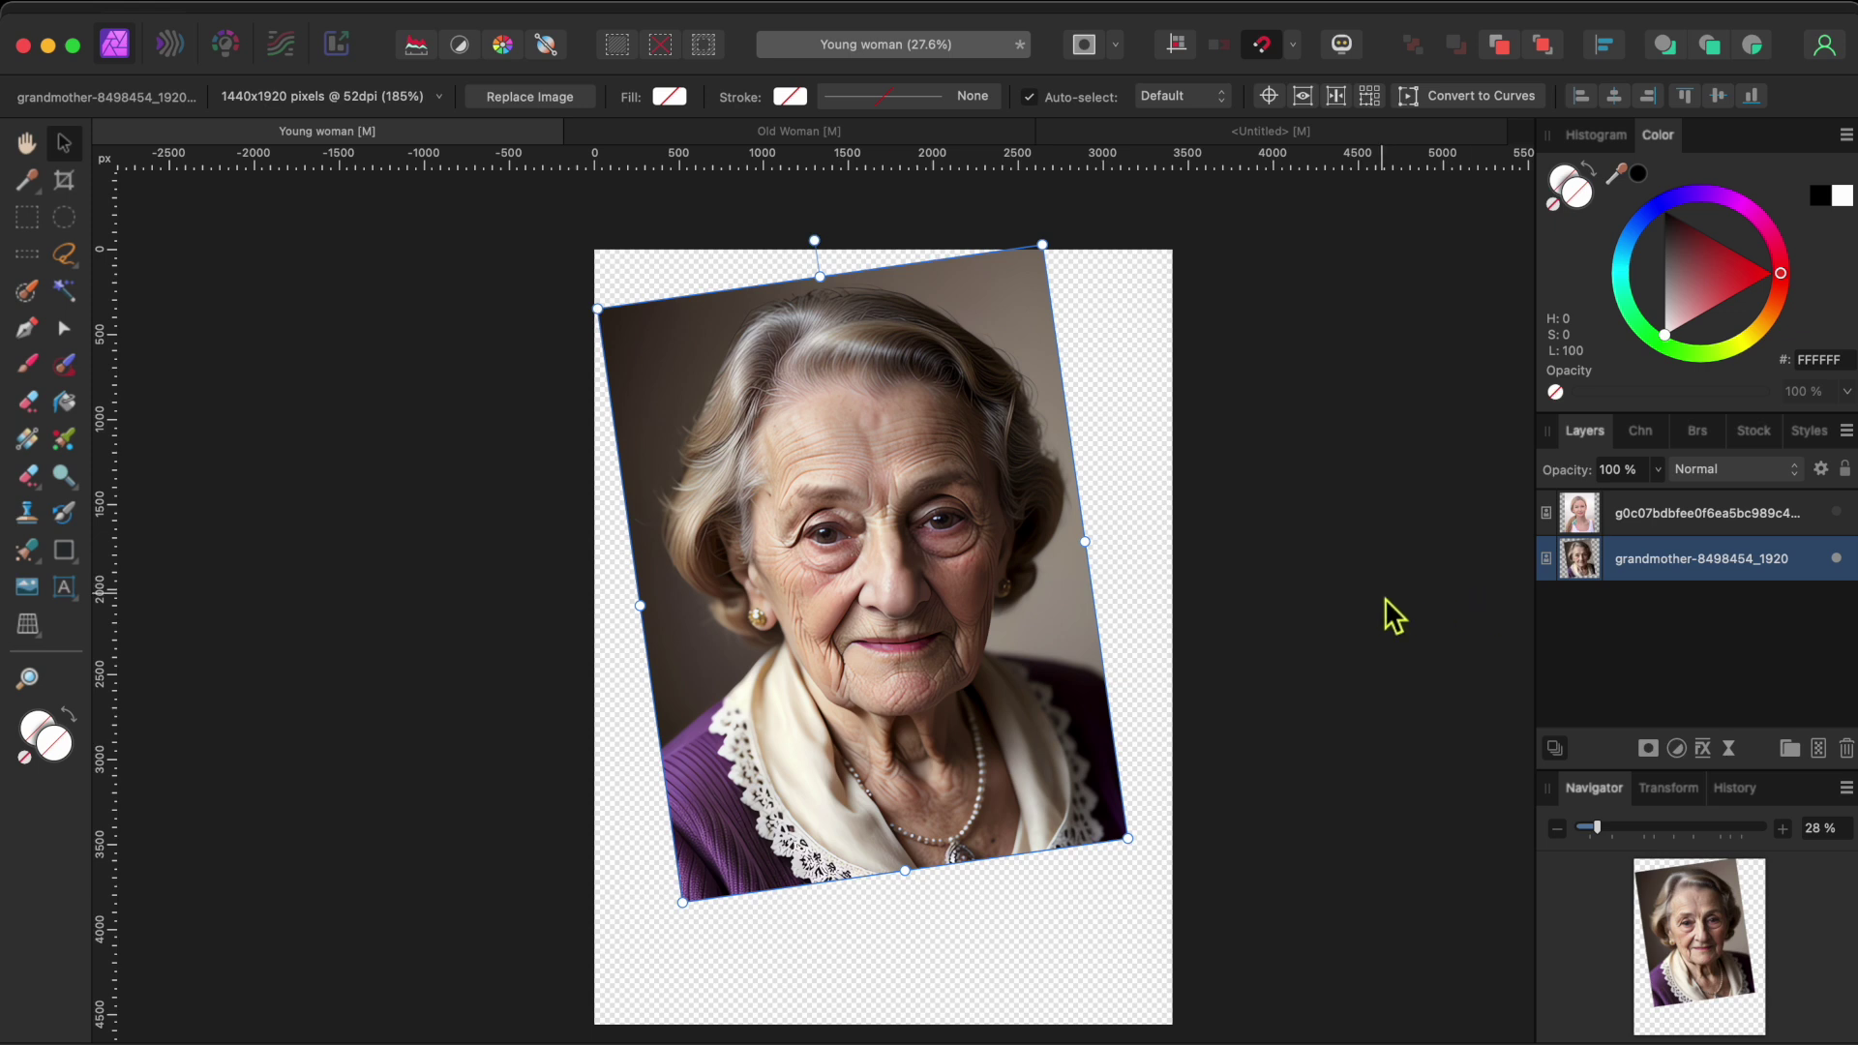
click(771, 7)
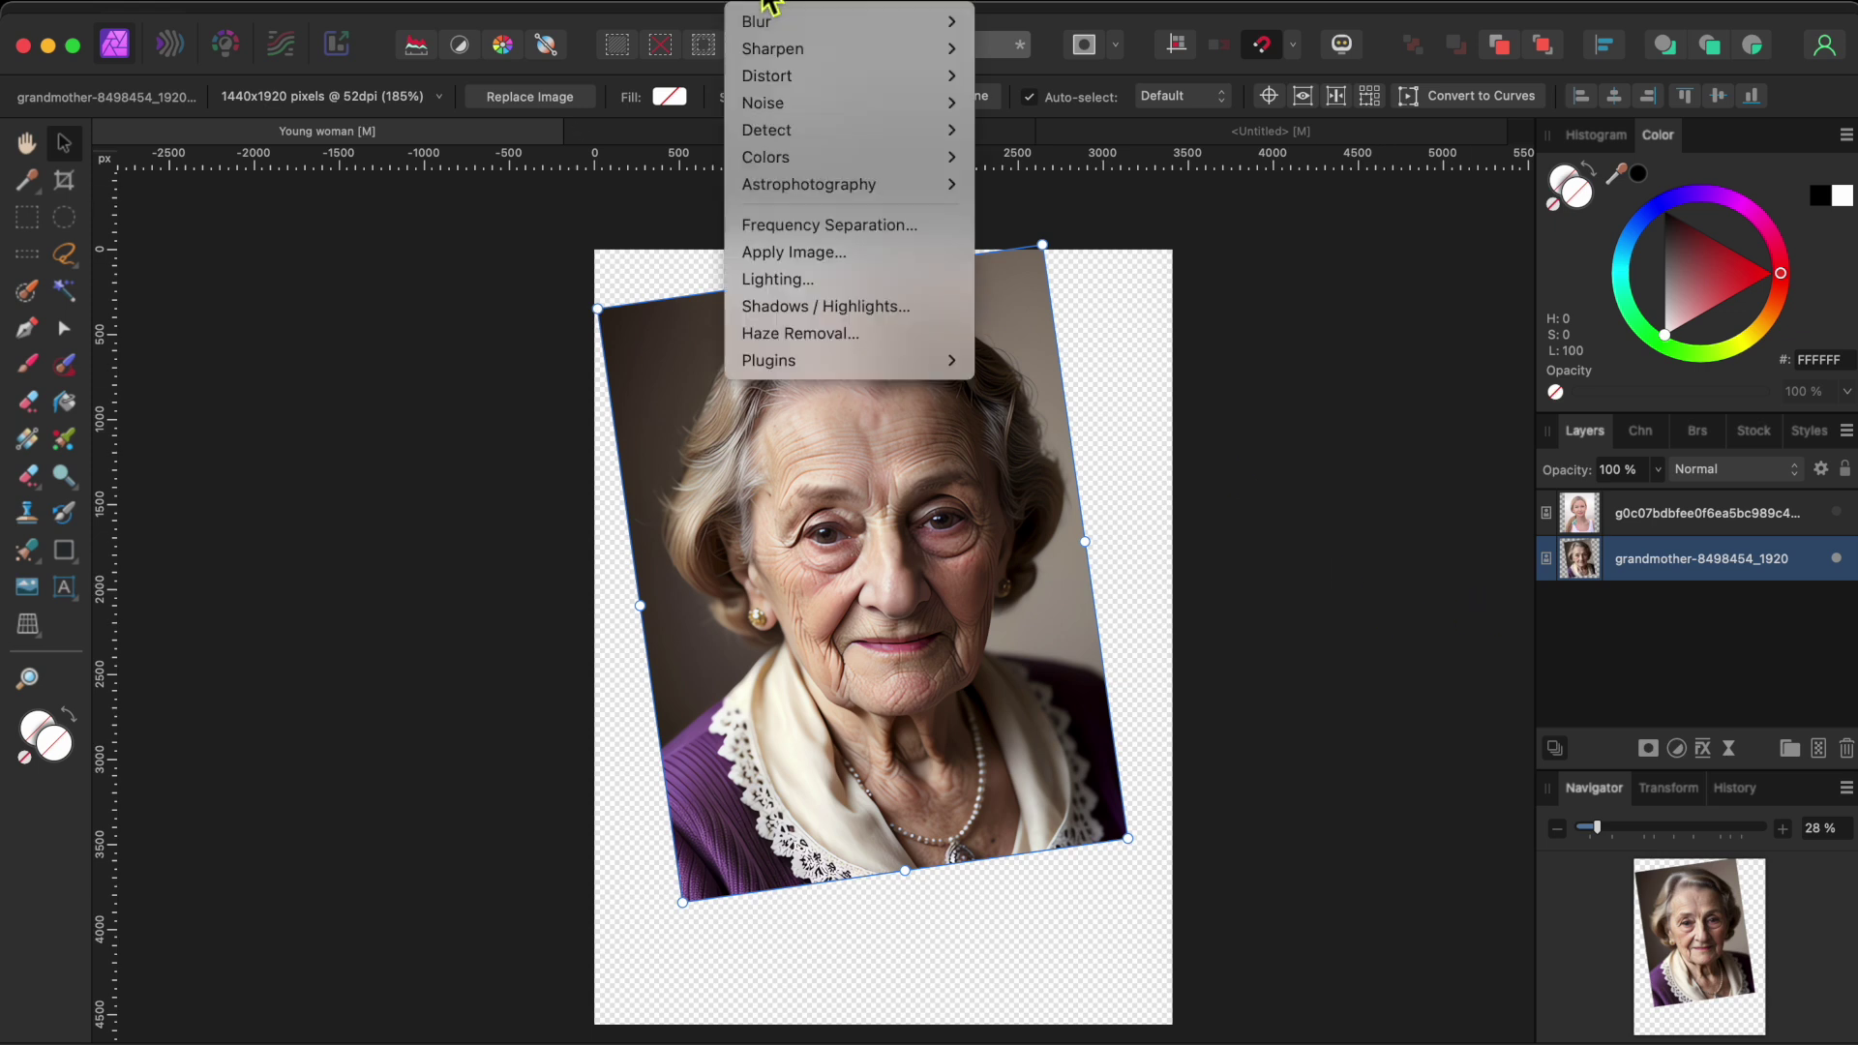
Split the grandmother layer with Frequency Separation at a 13.7 px radius
click(814, 225)
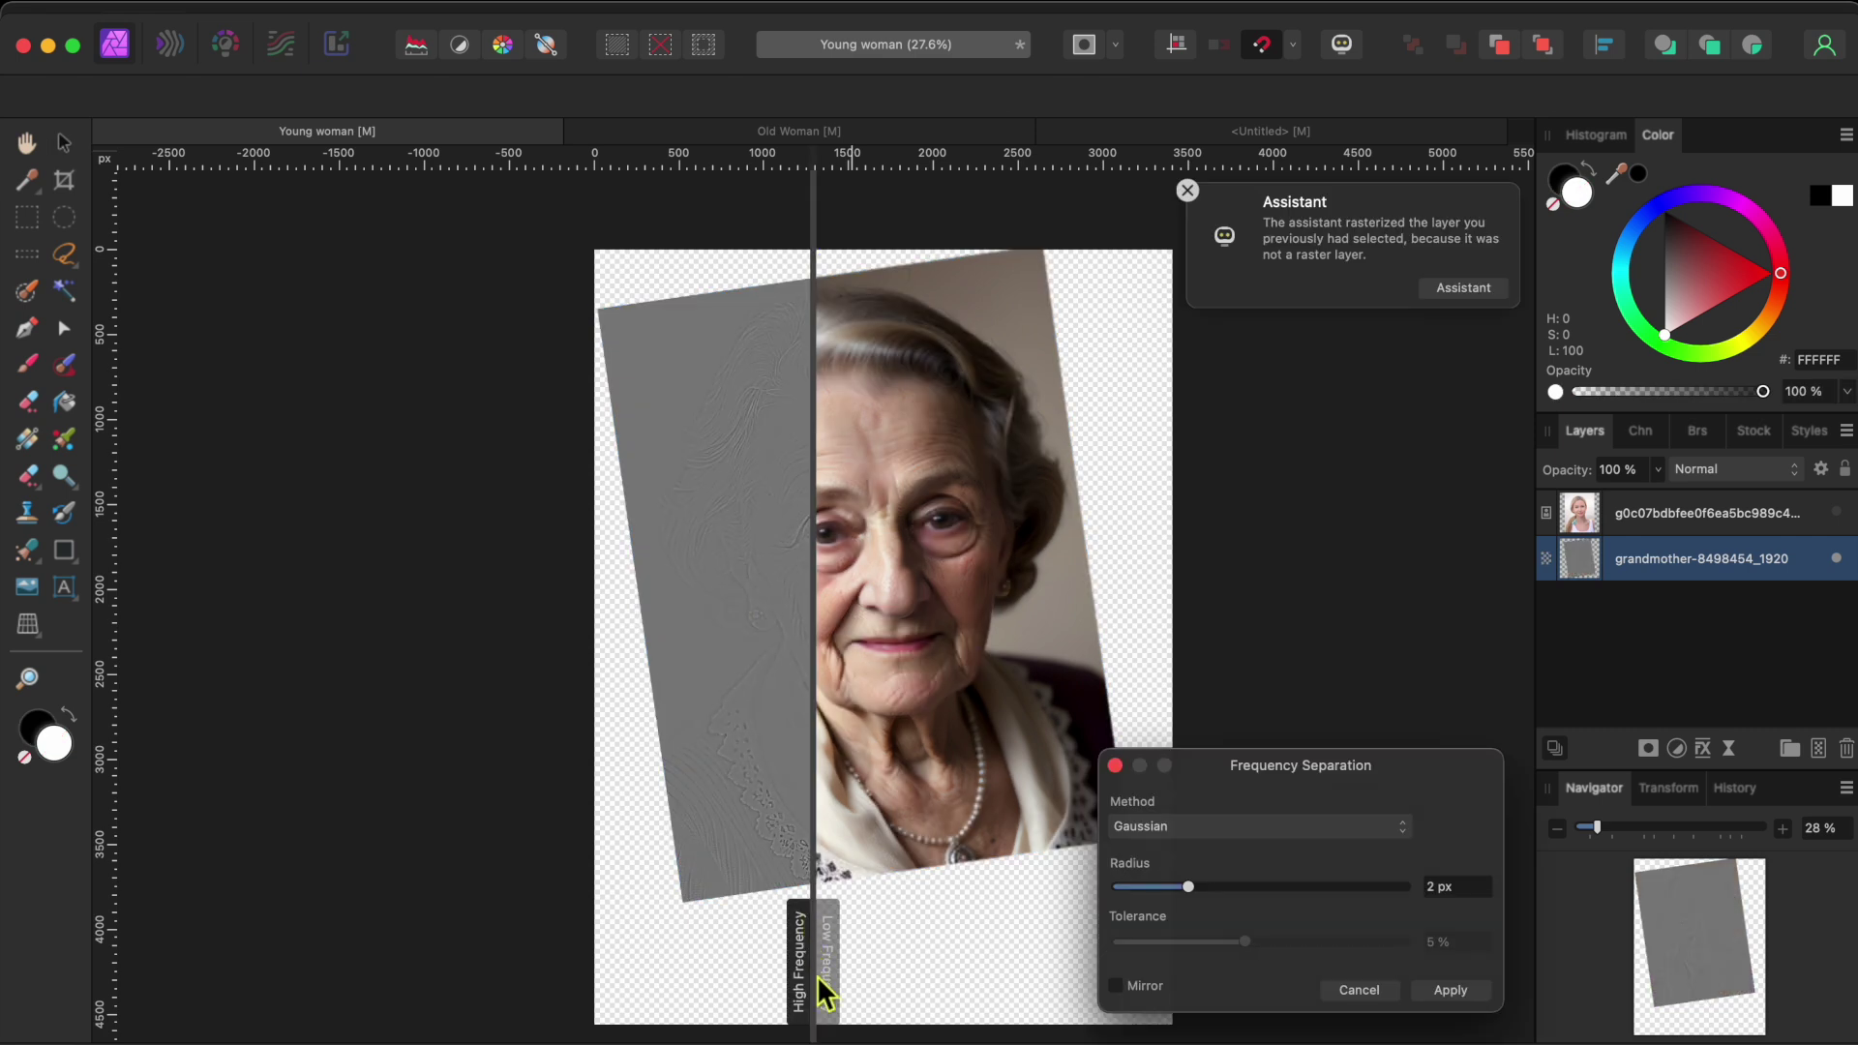
drag(1202, 888, 1254, 892)
click(828, 1011)
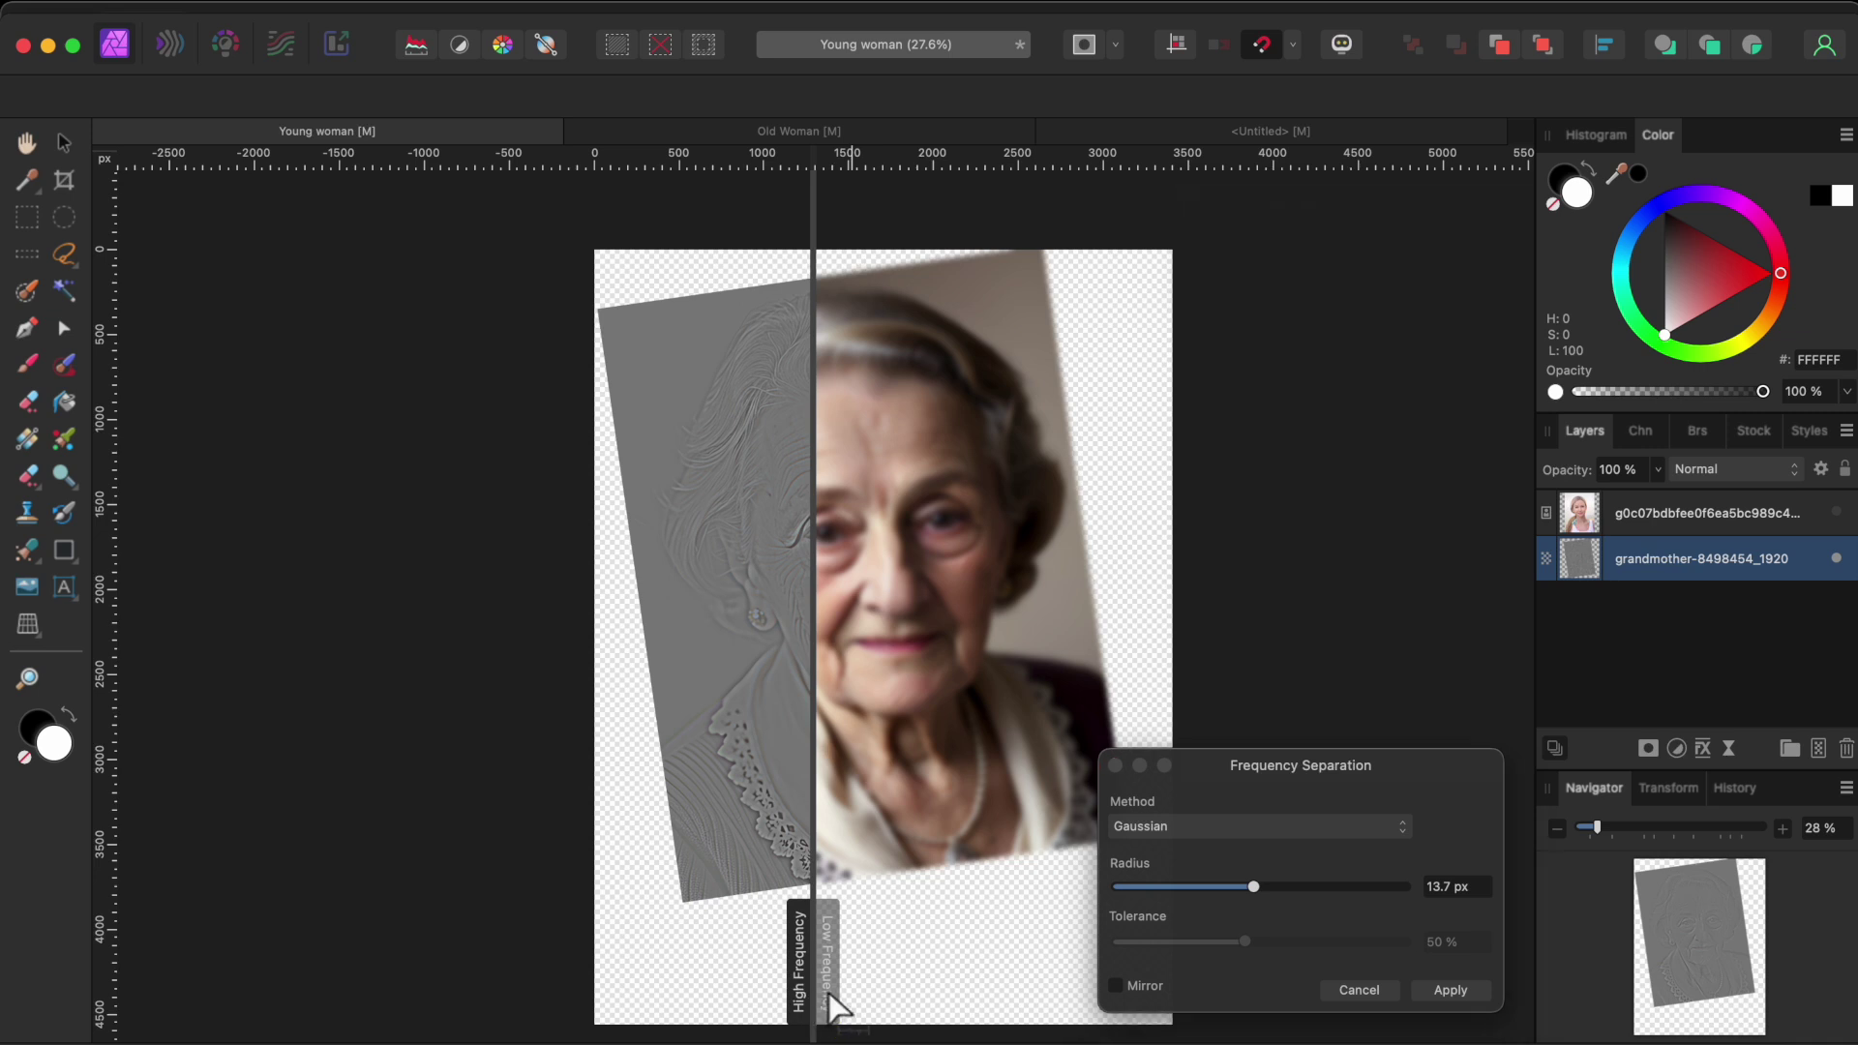
drag(817, 1008, 1029, 1008)
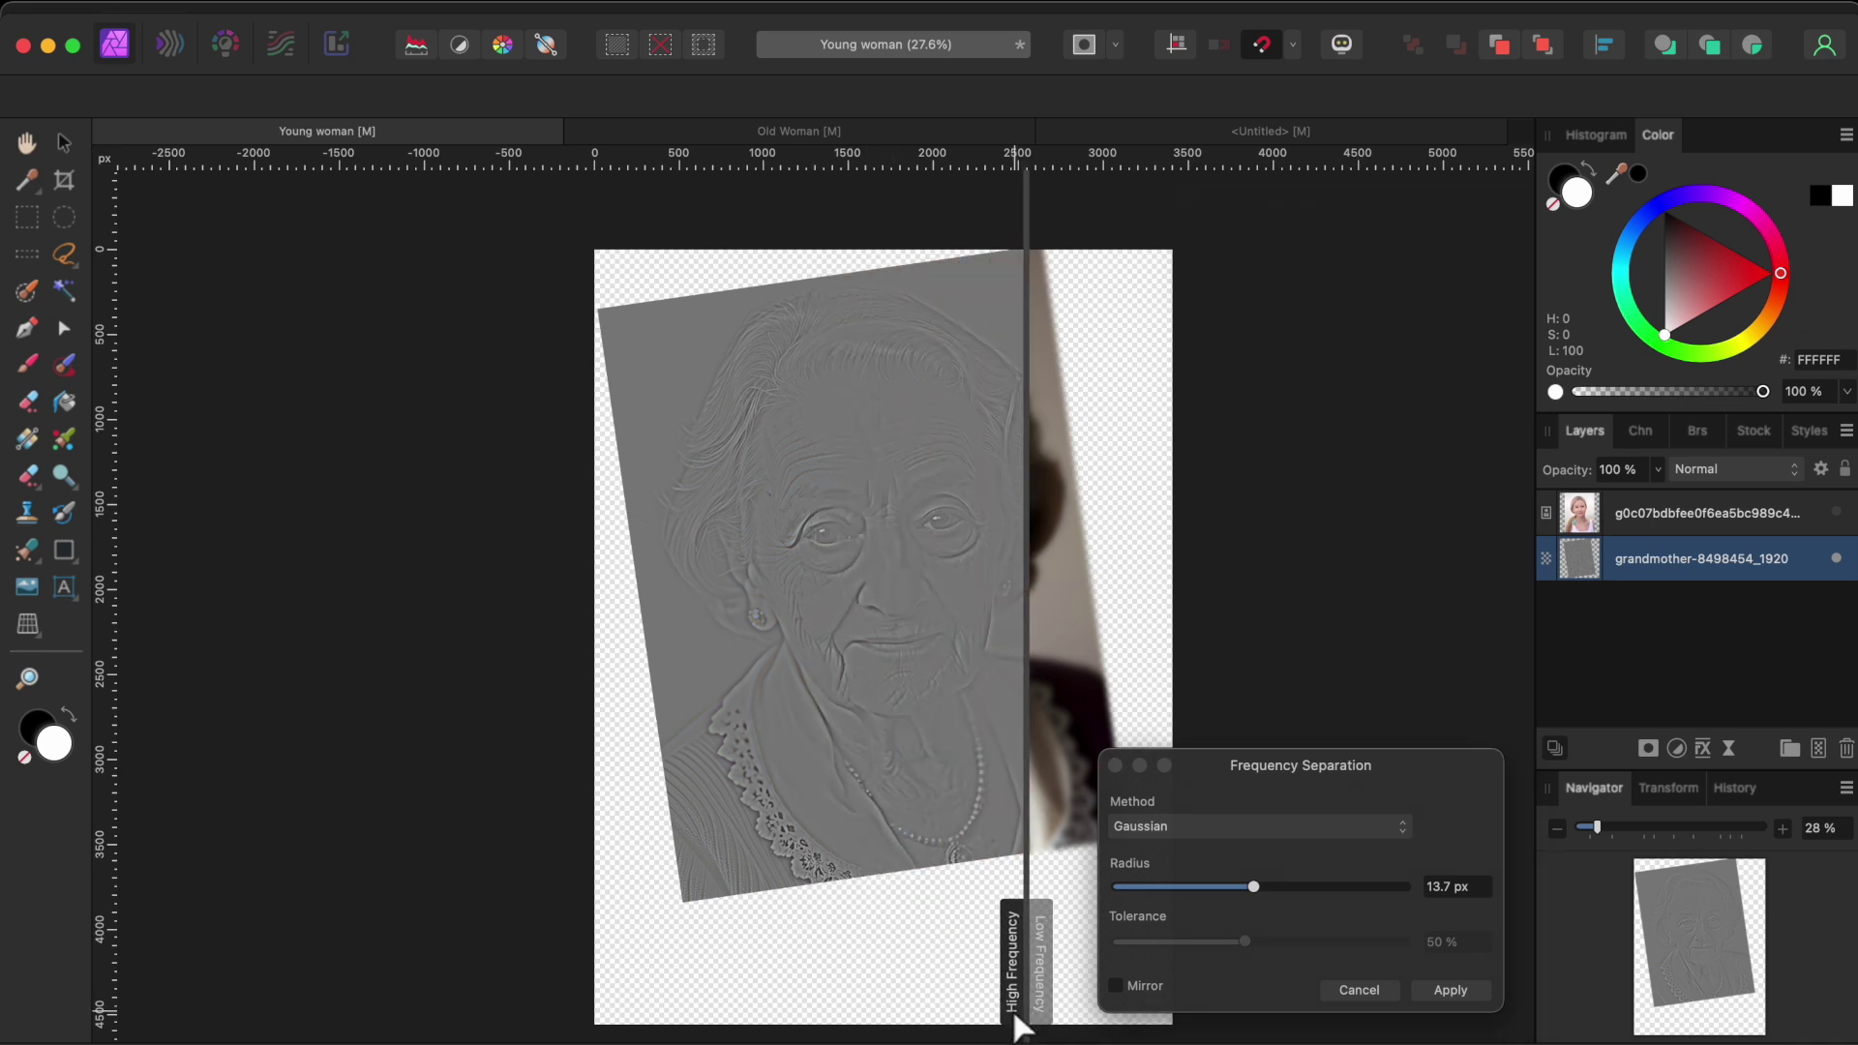
click(1462, 994)
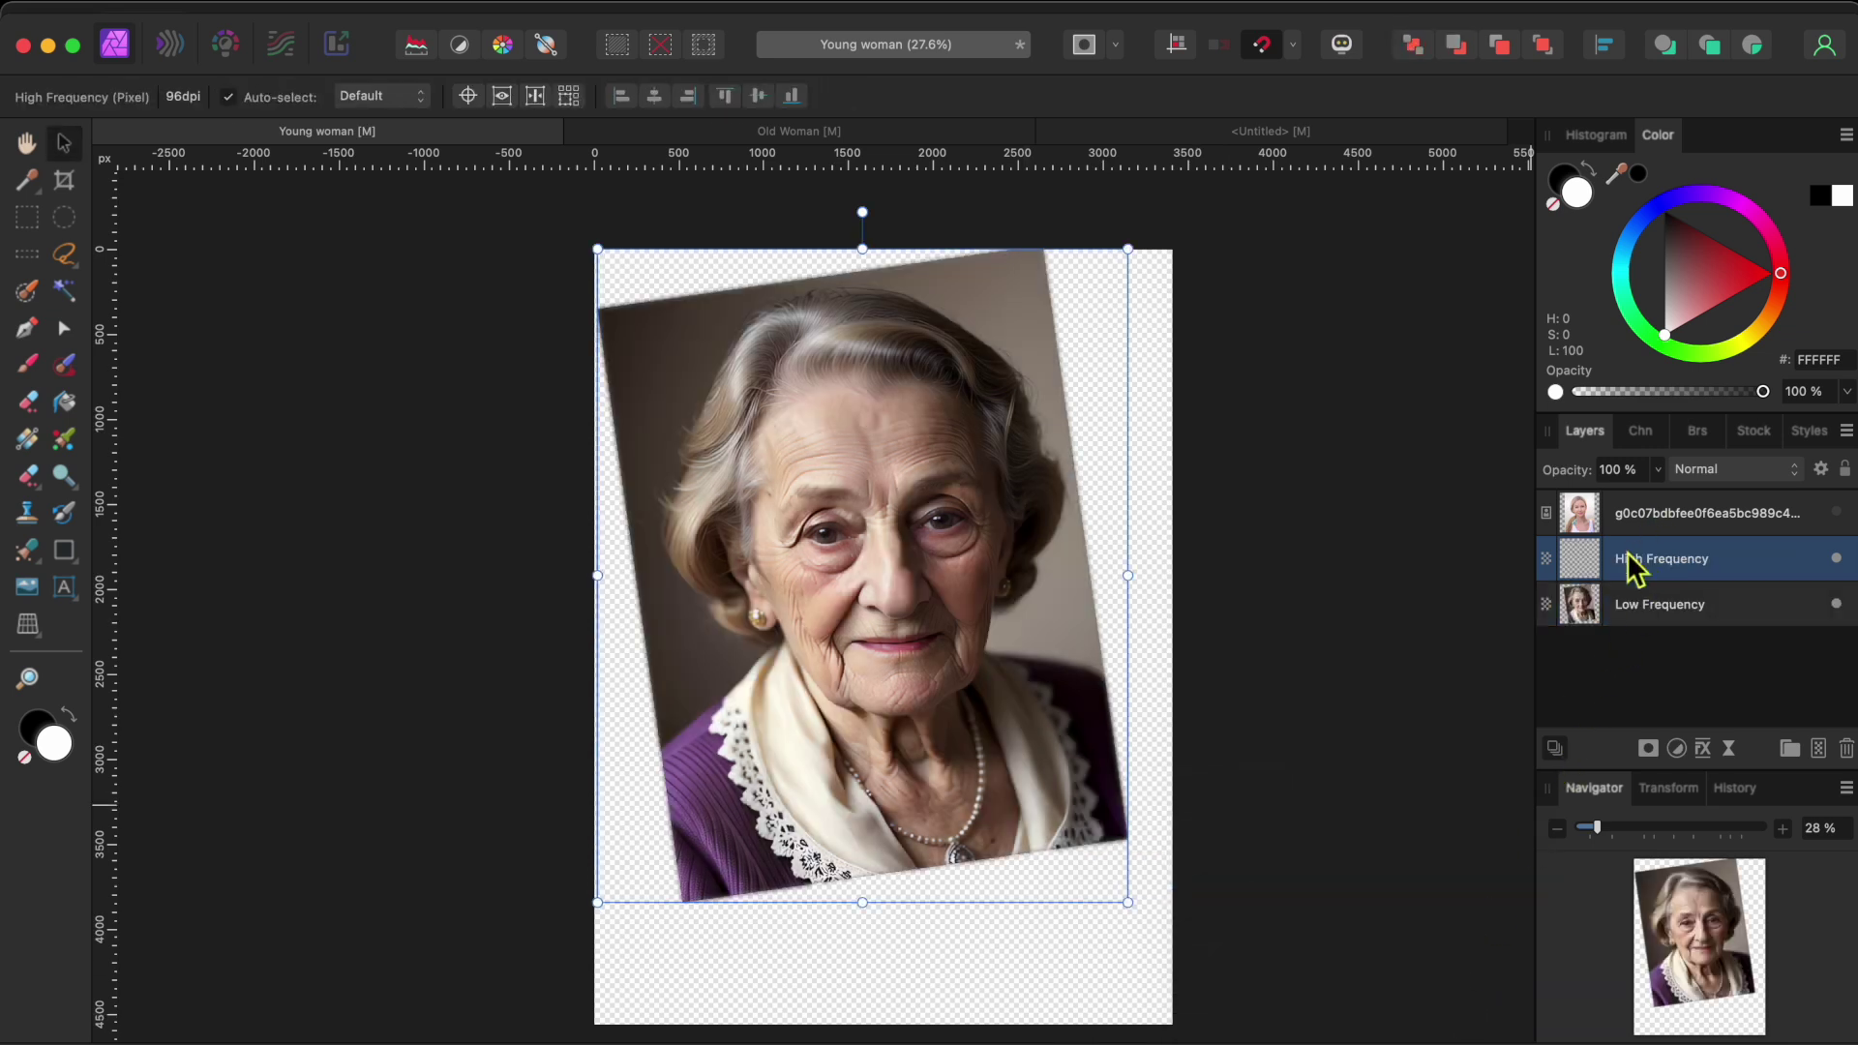
Move High Frequency above the young woman photo and delete the Low Frequency layer
drag(1684, 571, 1639, 512)
click(1677, 610)
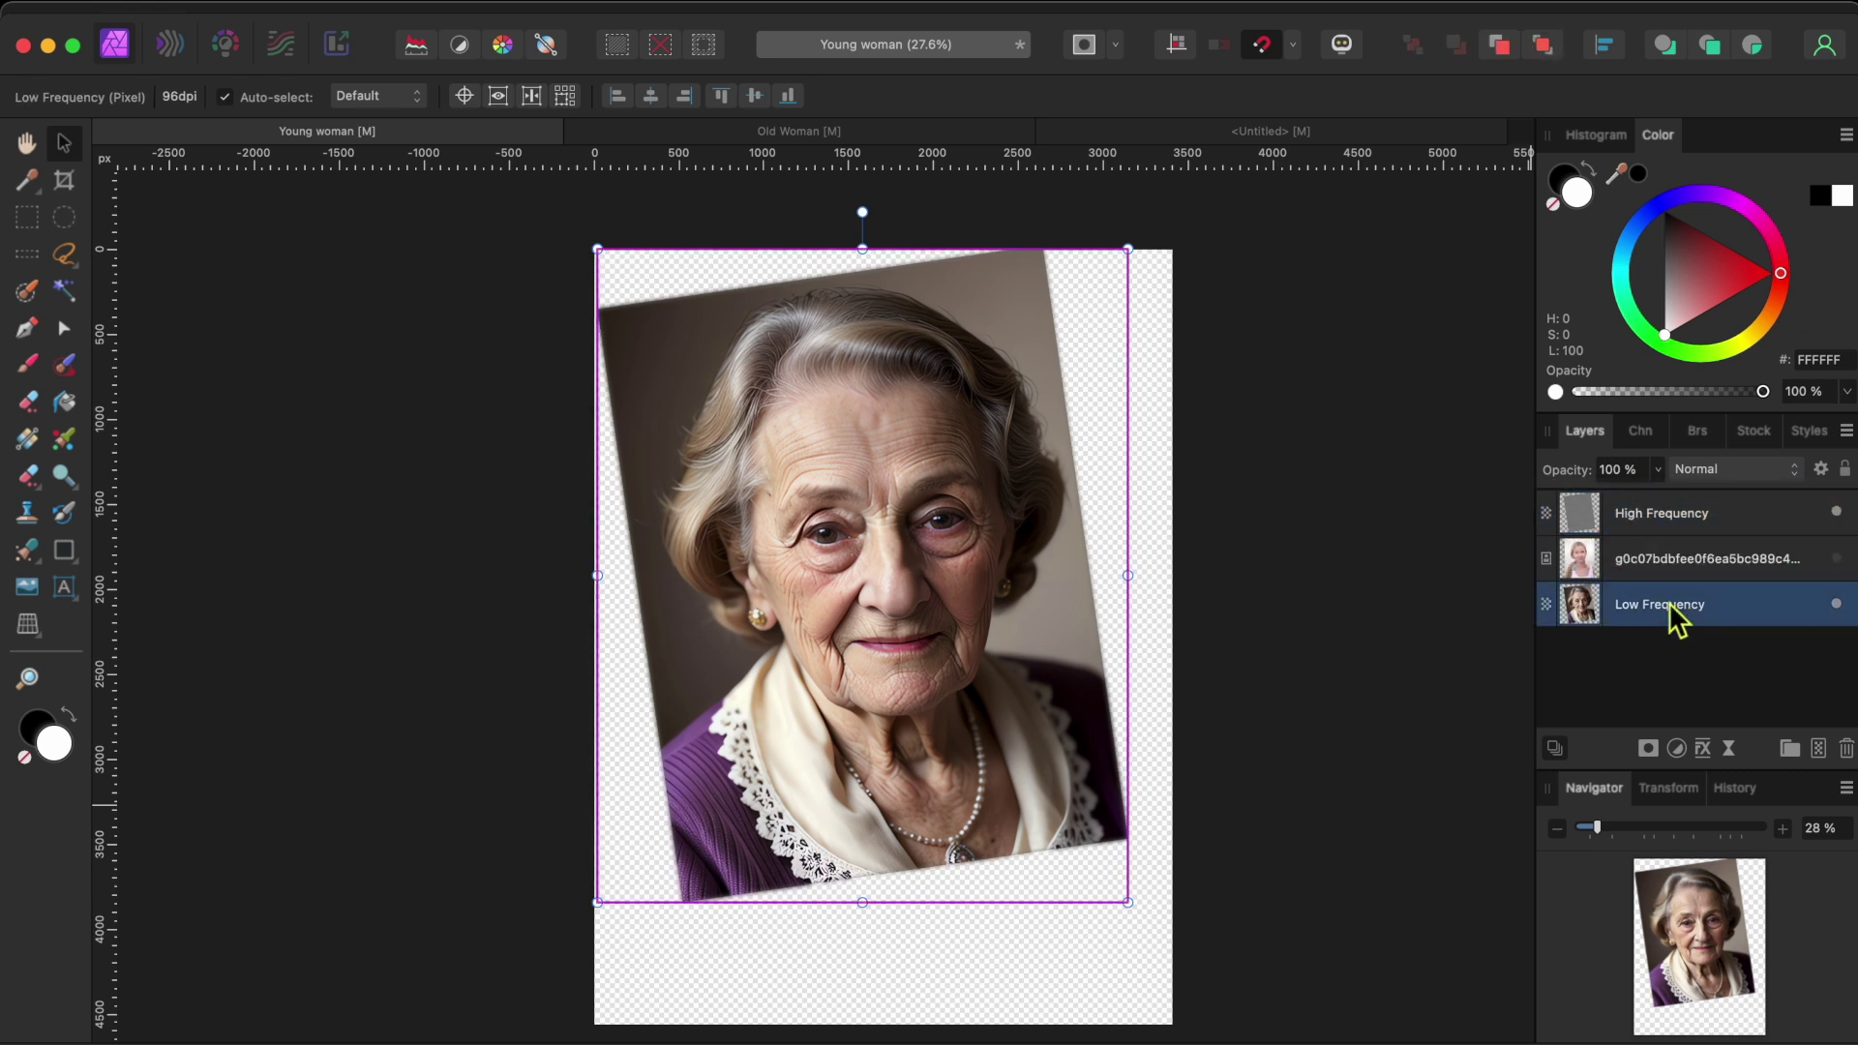
key(Delete)
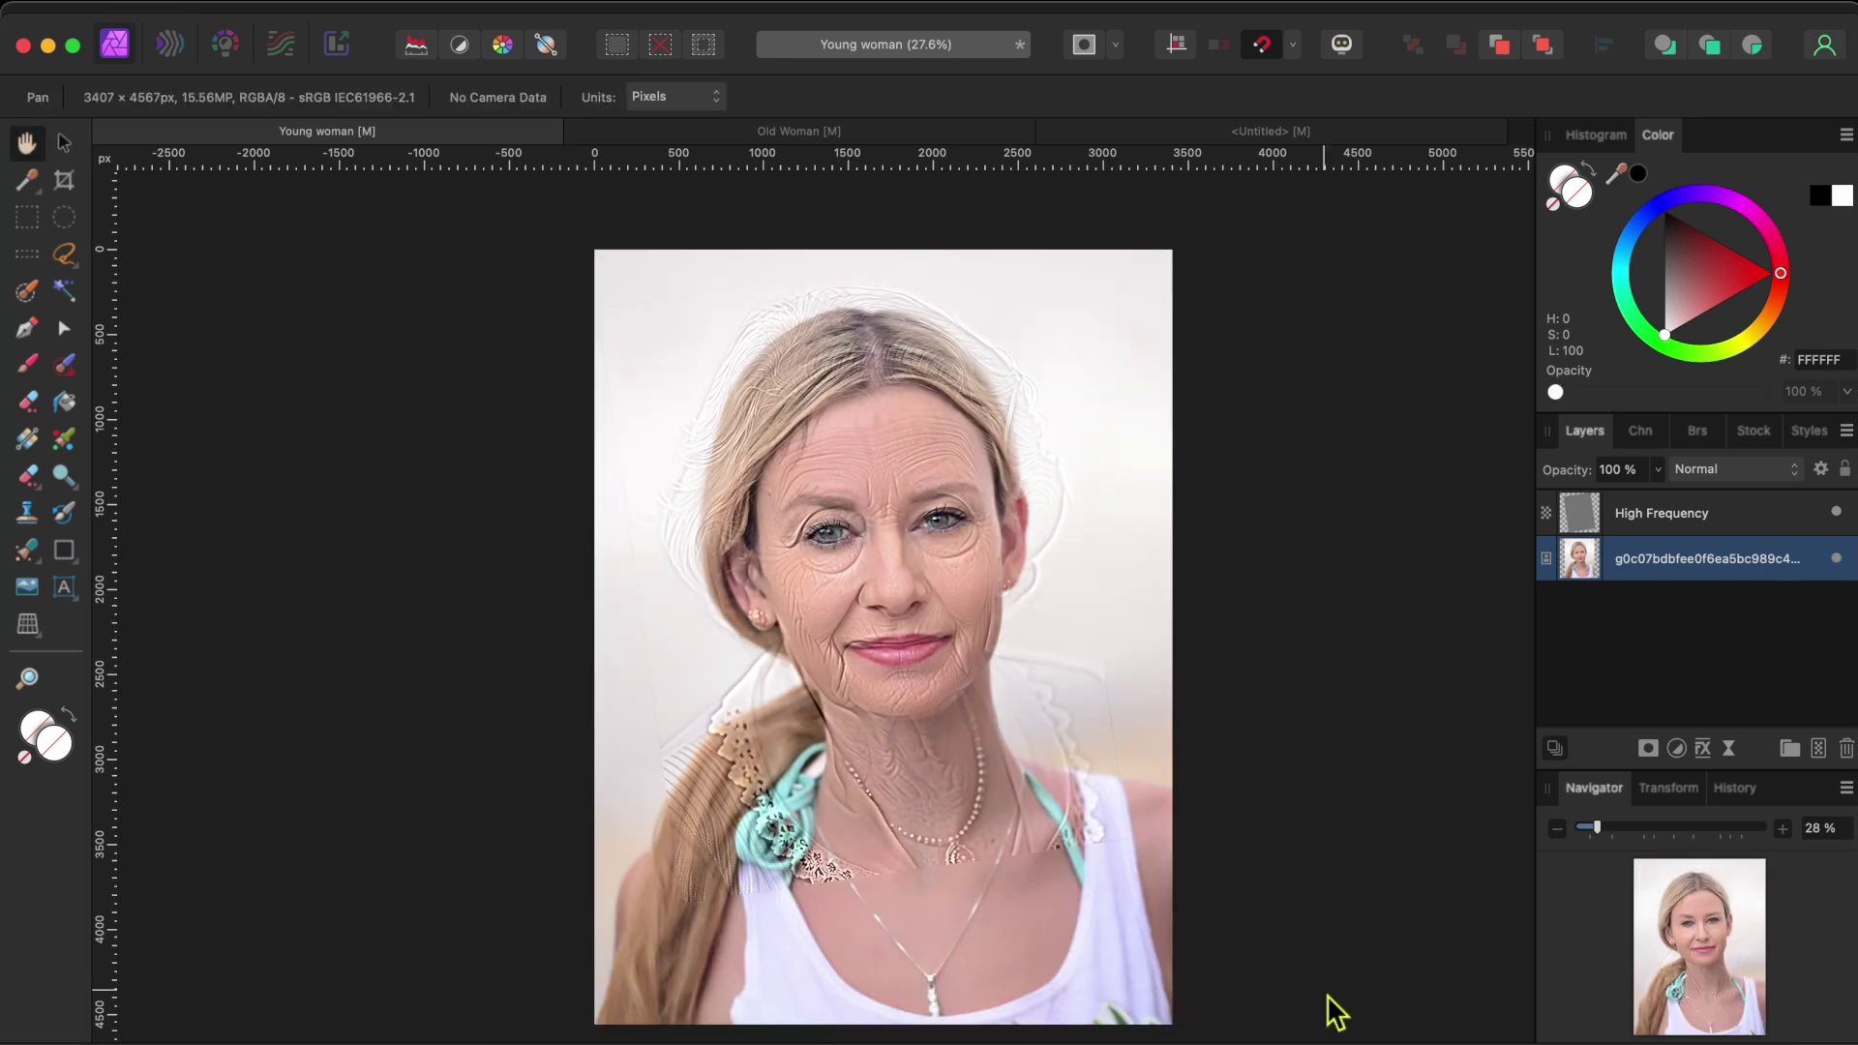
Crop the portrait from the bottom, sides and top to 2270 × 3061 px
click(64, 181)
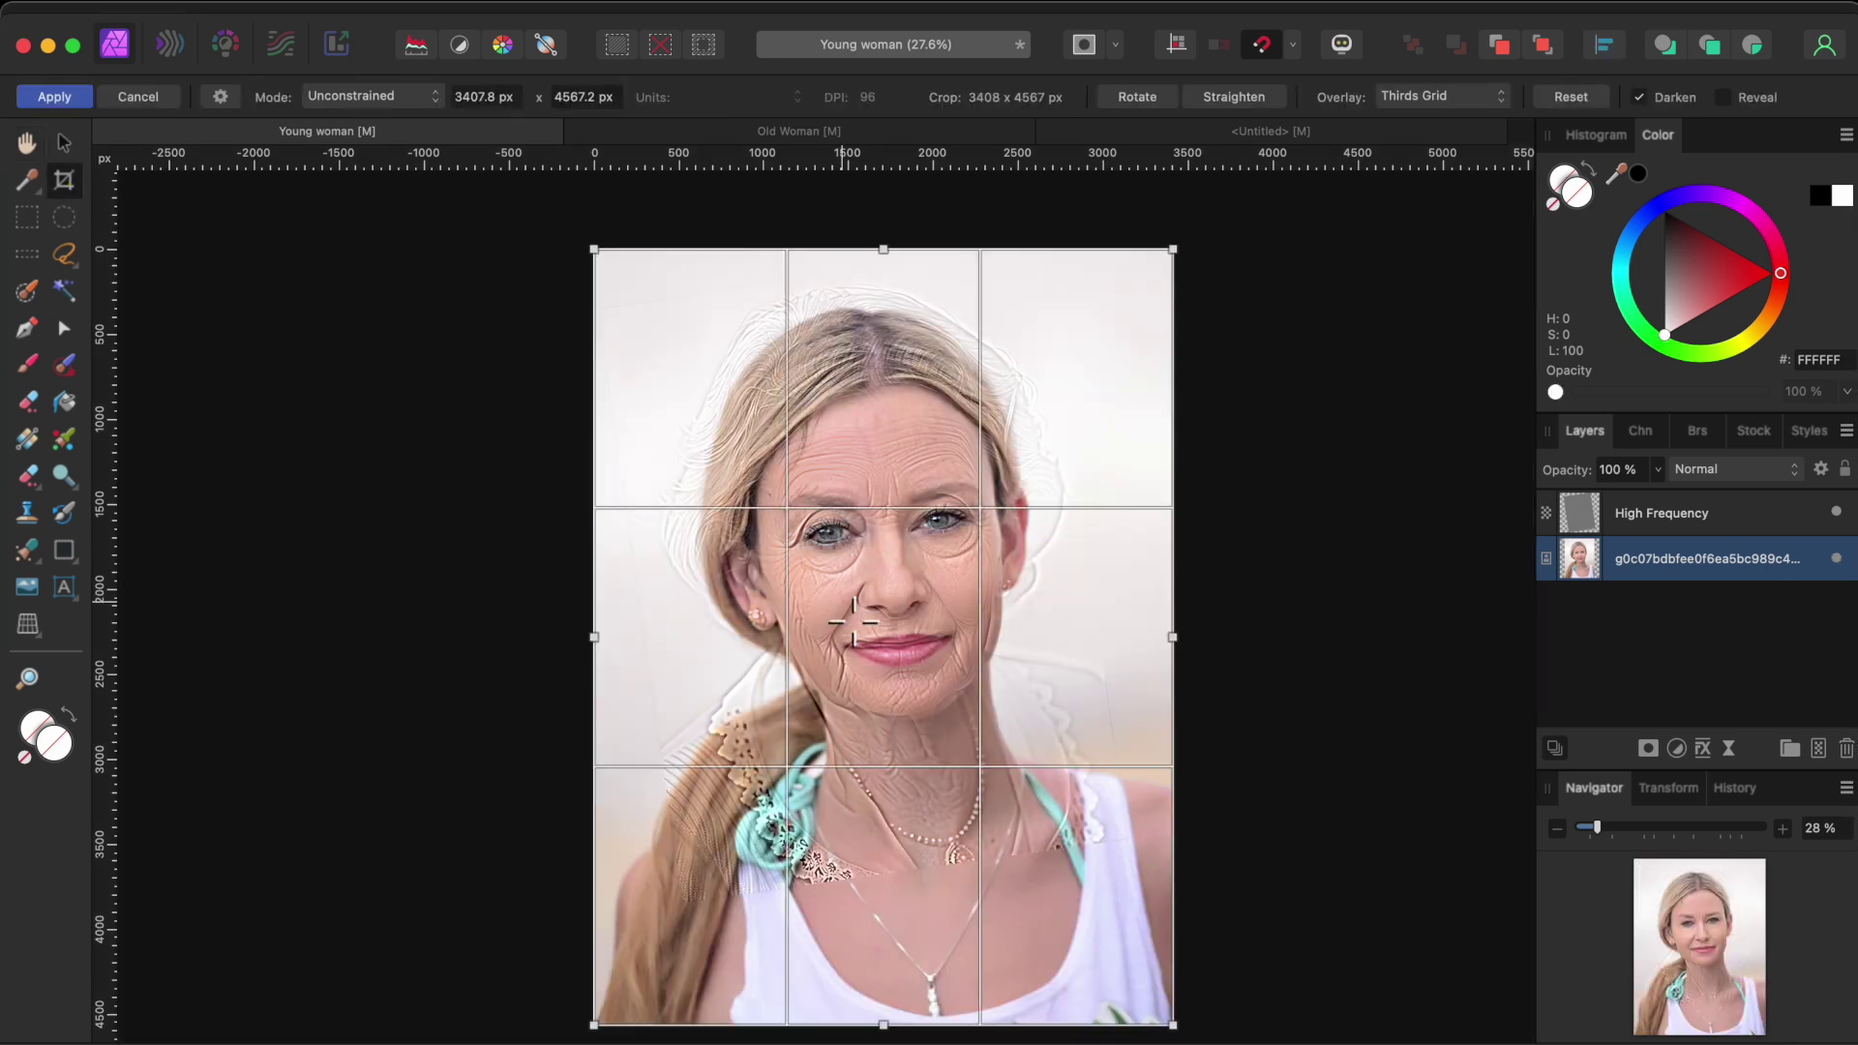
drag(887, 1027, 887, 811)
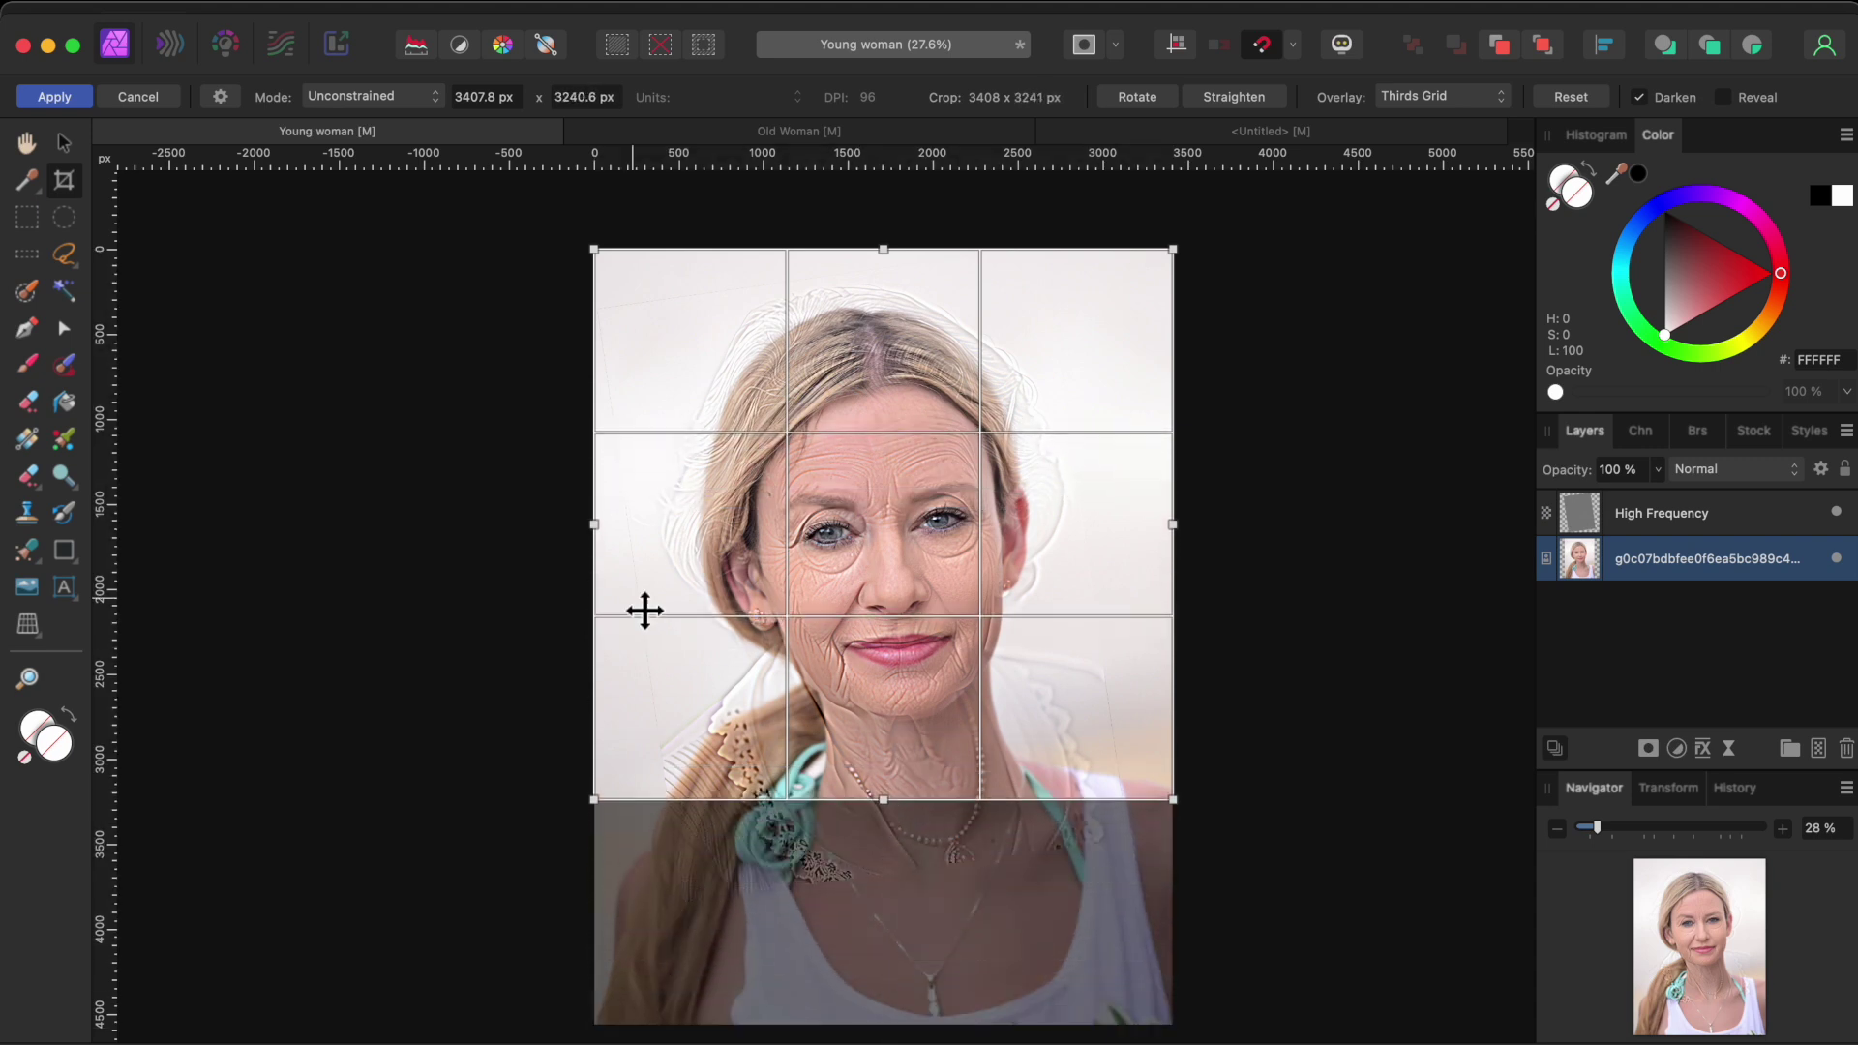
drag(594, 536, 670, 535)
drag(1176, 534, 1055, 528)
drag(872, 249, 873, 280)
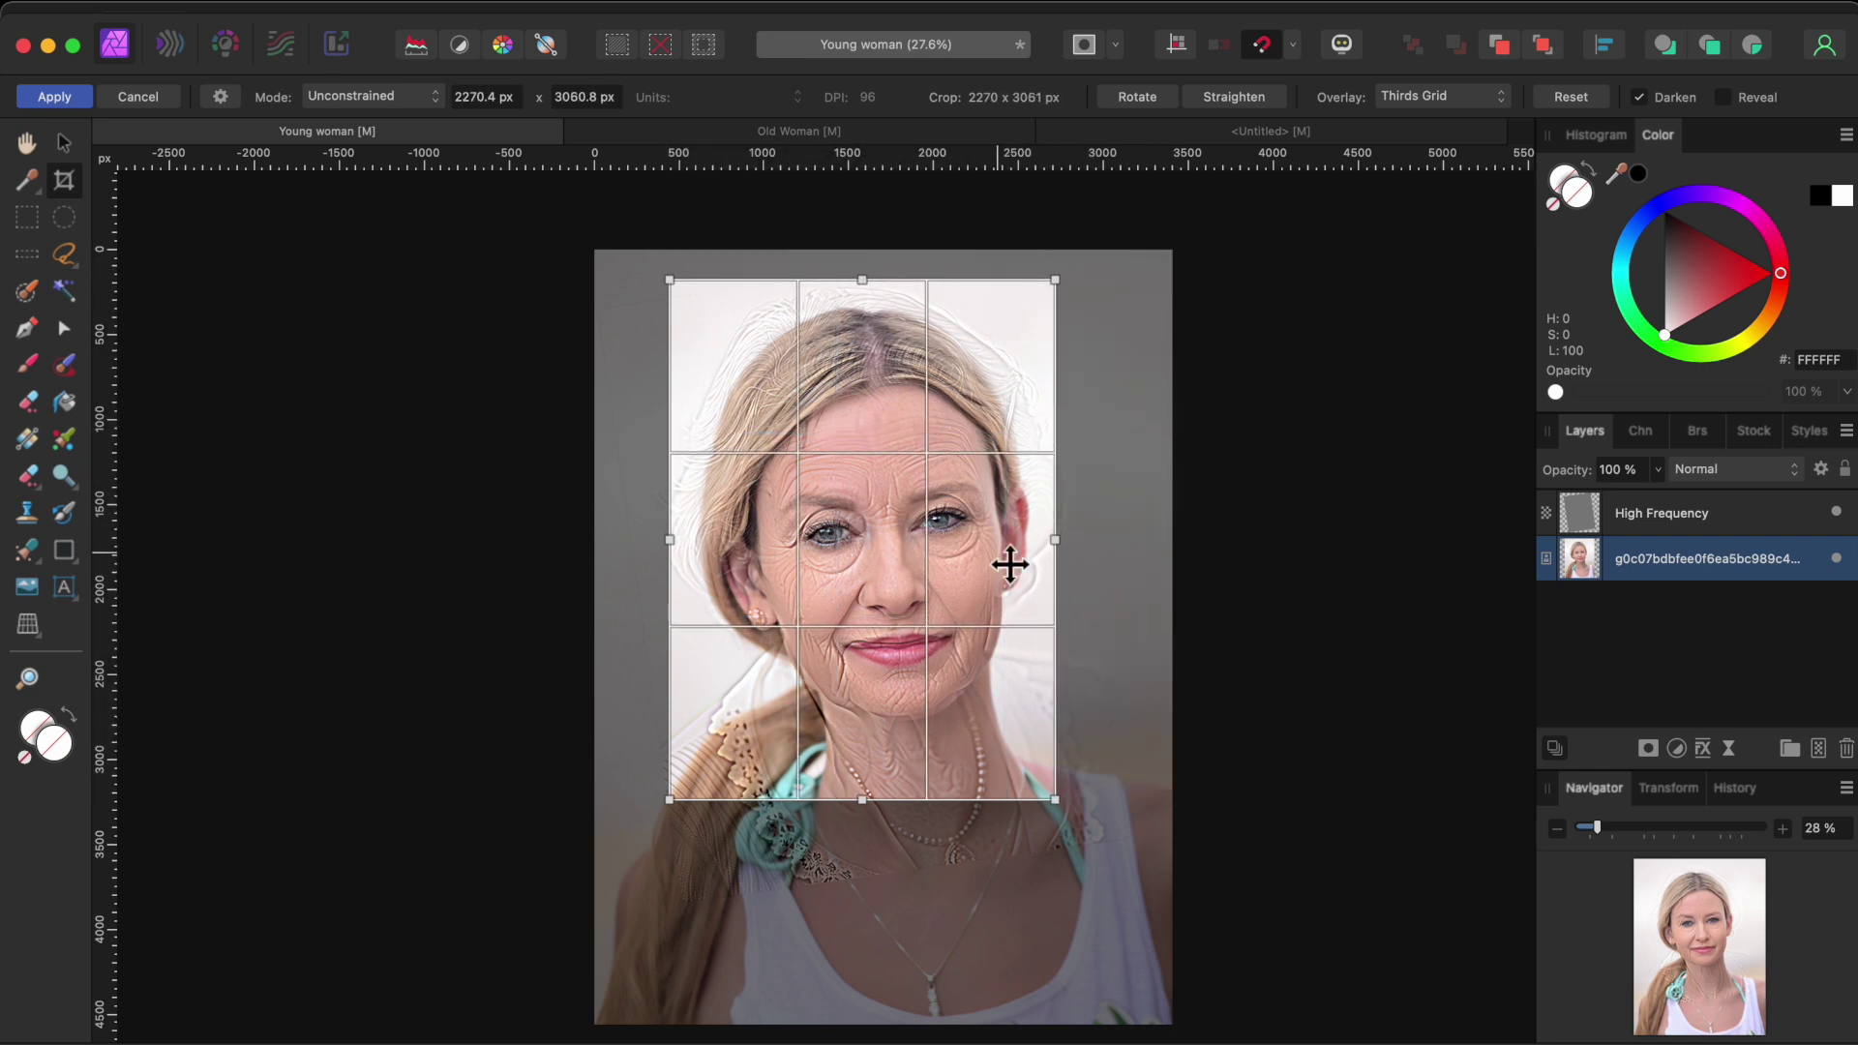
click(55, 97)
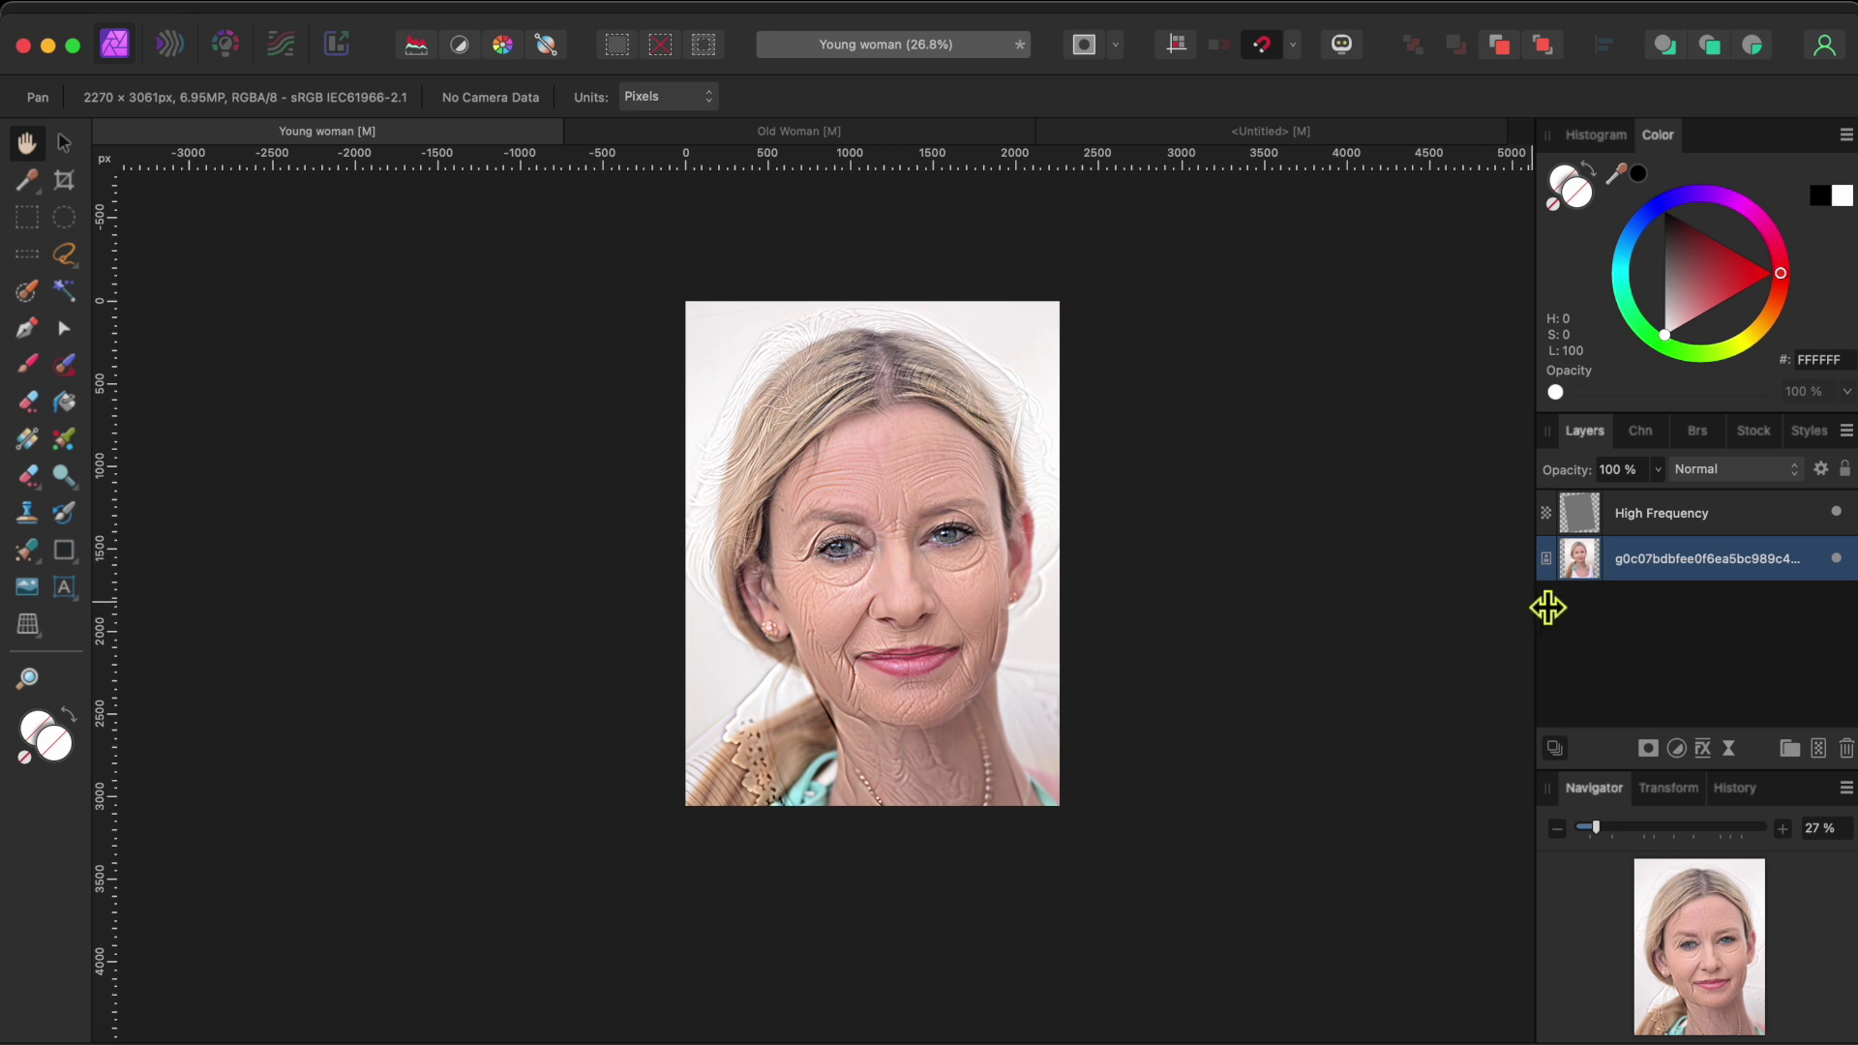
Add a mask to the High Frequency layer and invert it to black
click(1643, 515)
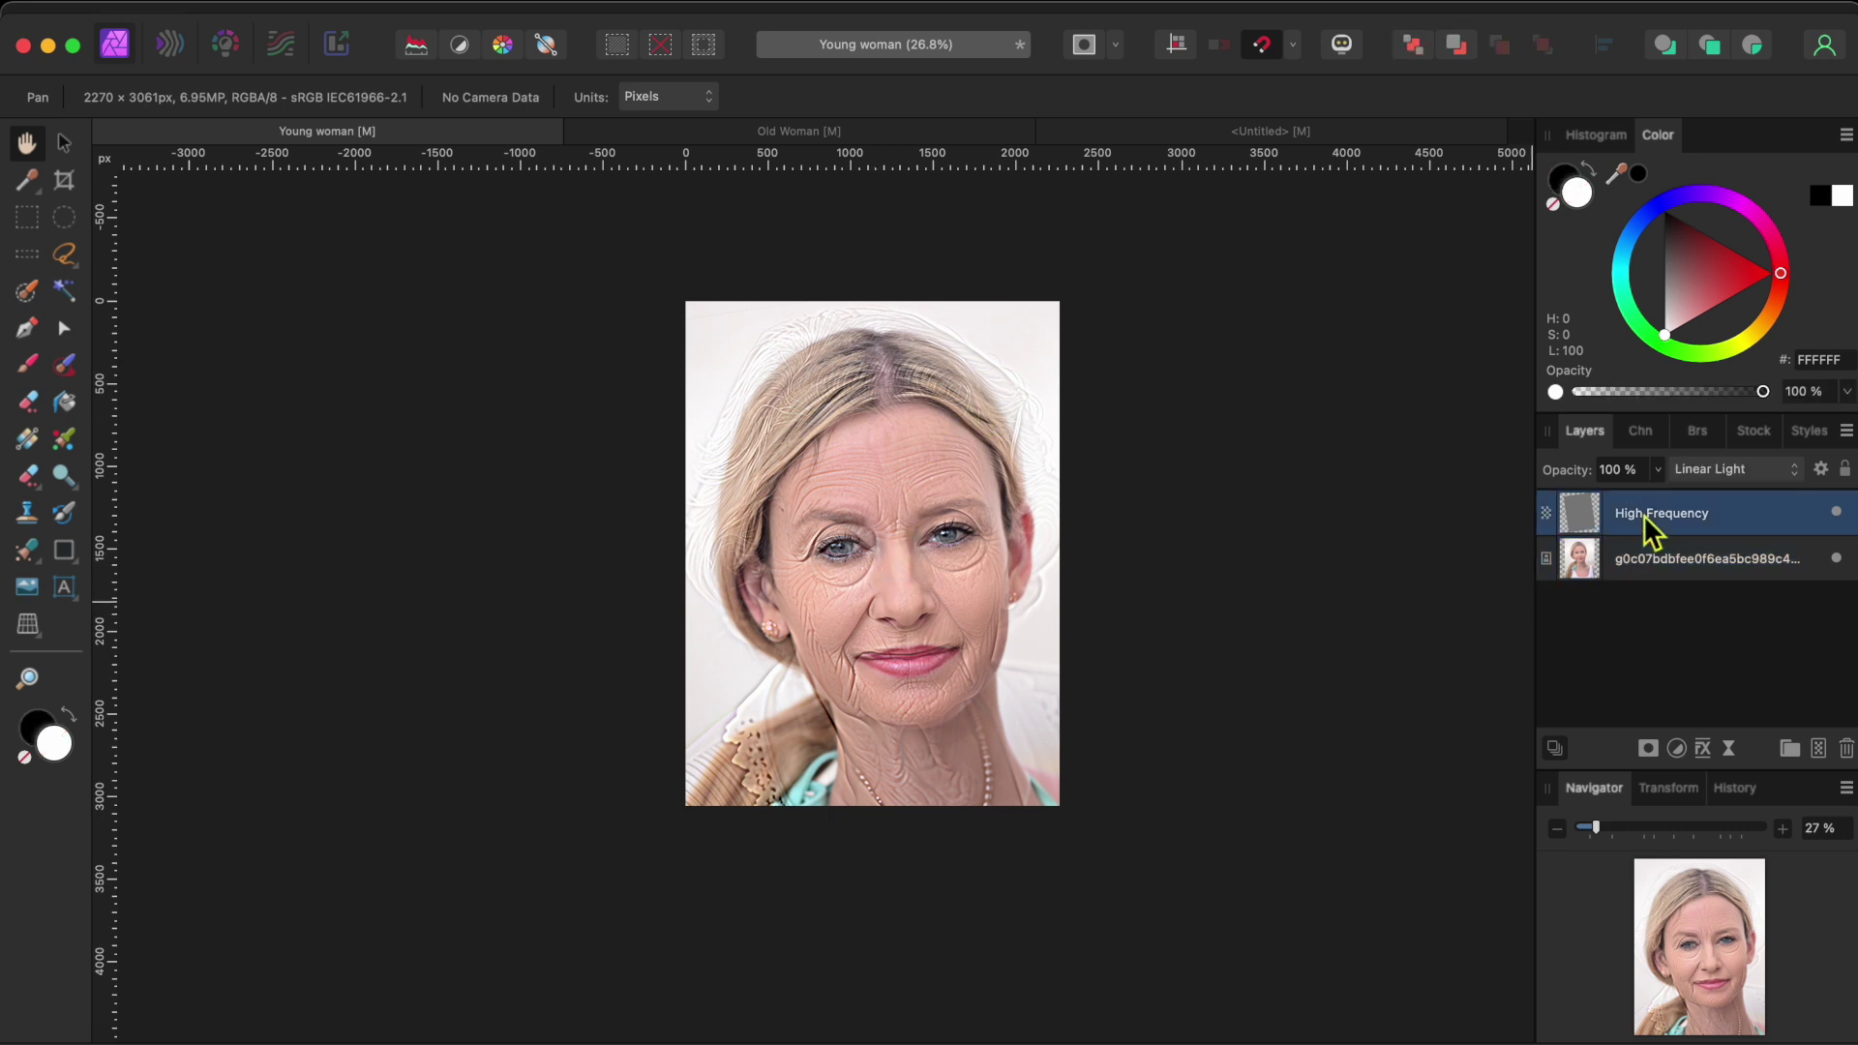
click(1648, 749)
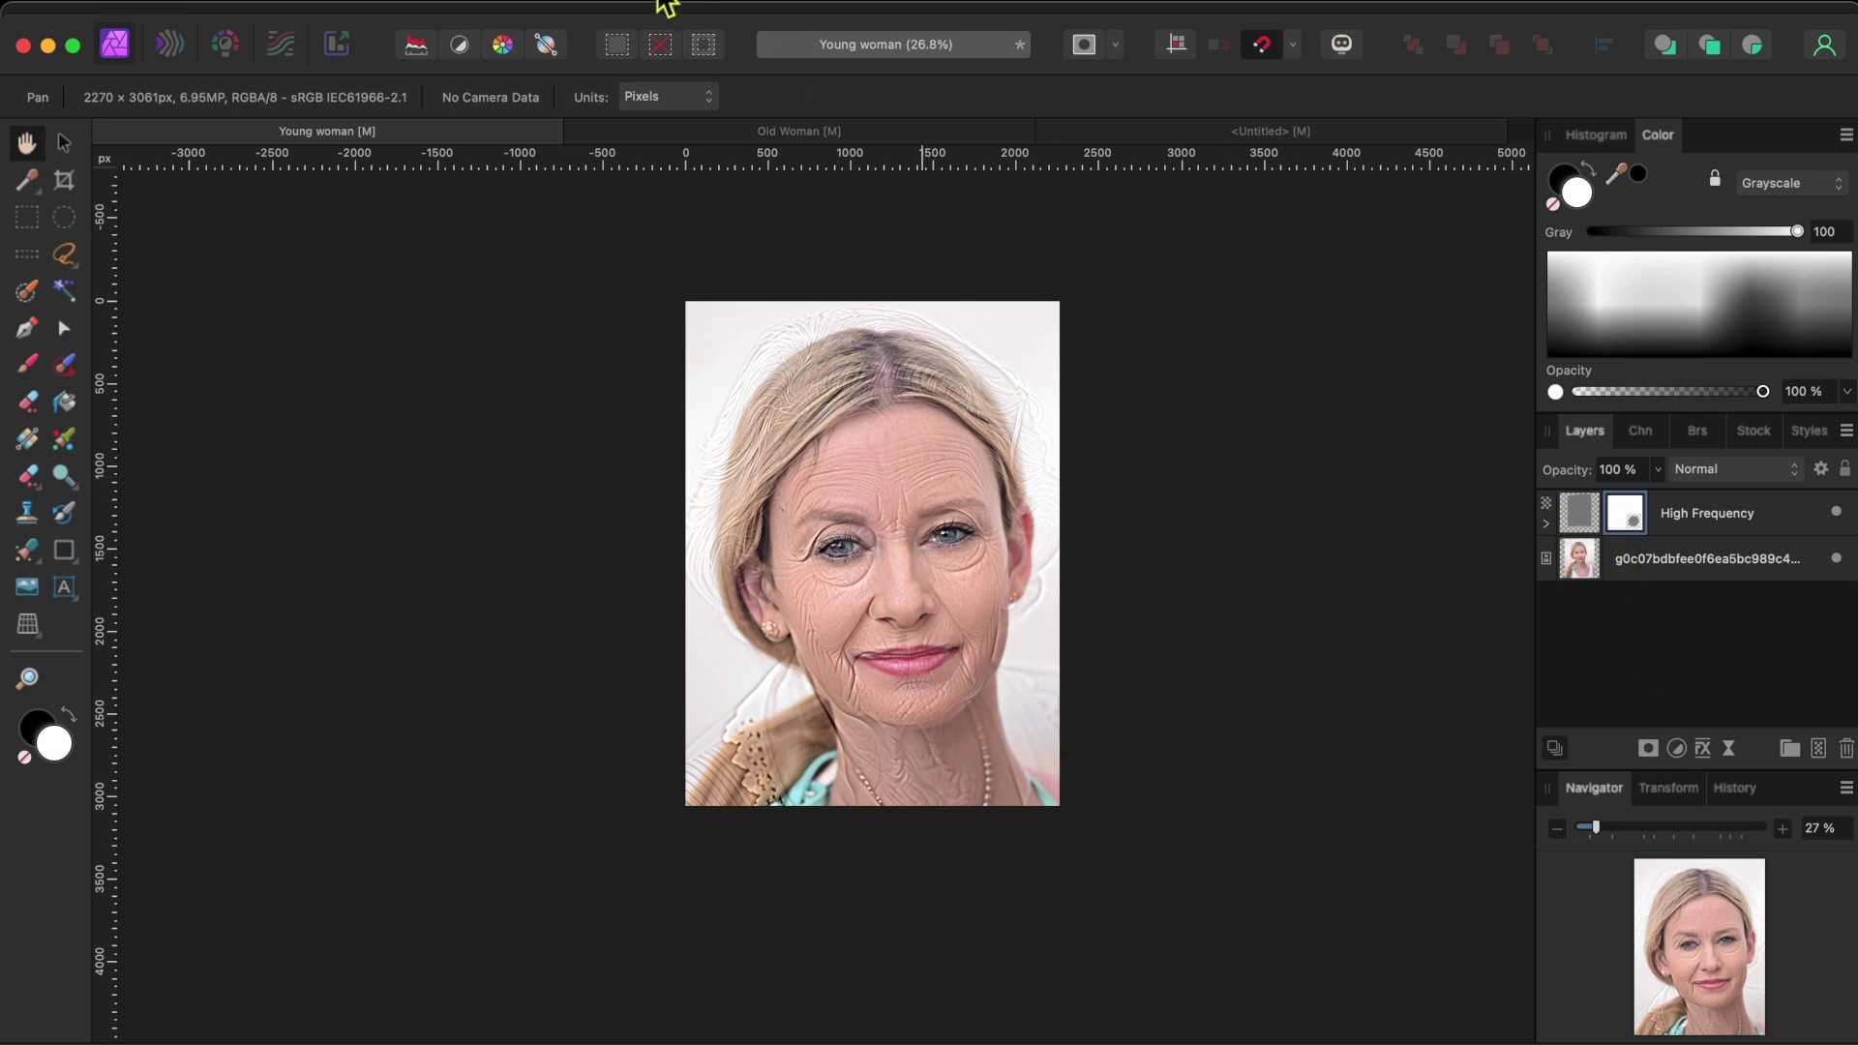
click(542, 3)
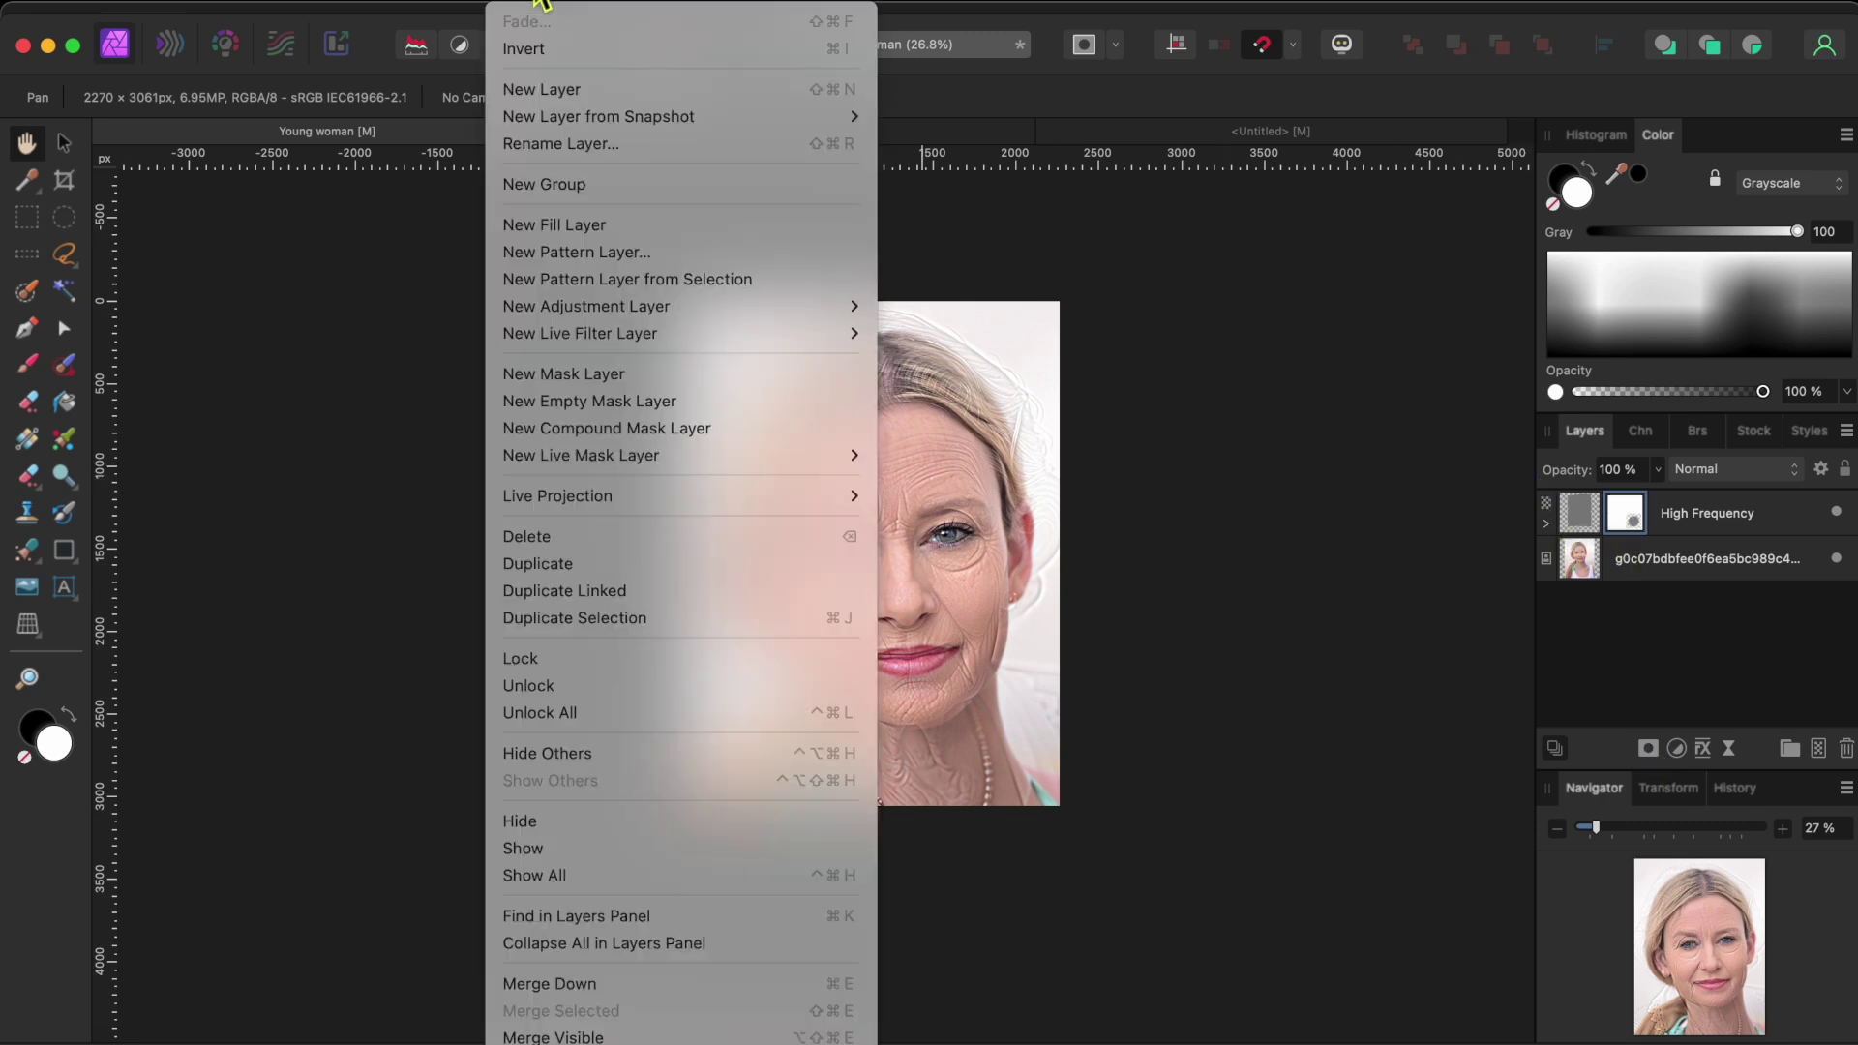
click(551, 53)
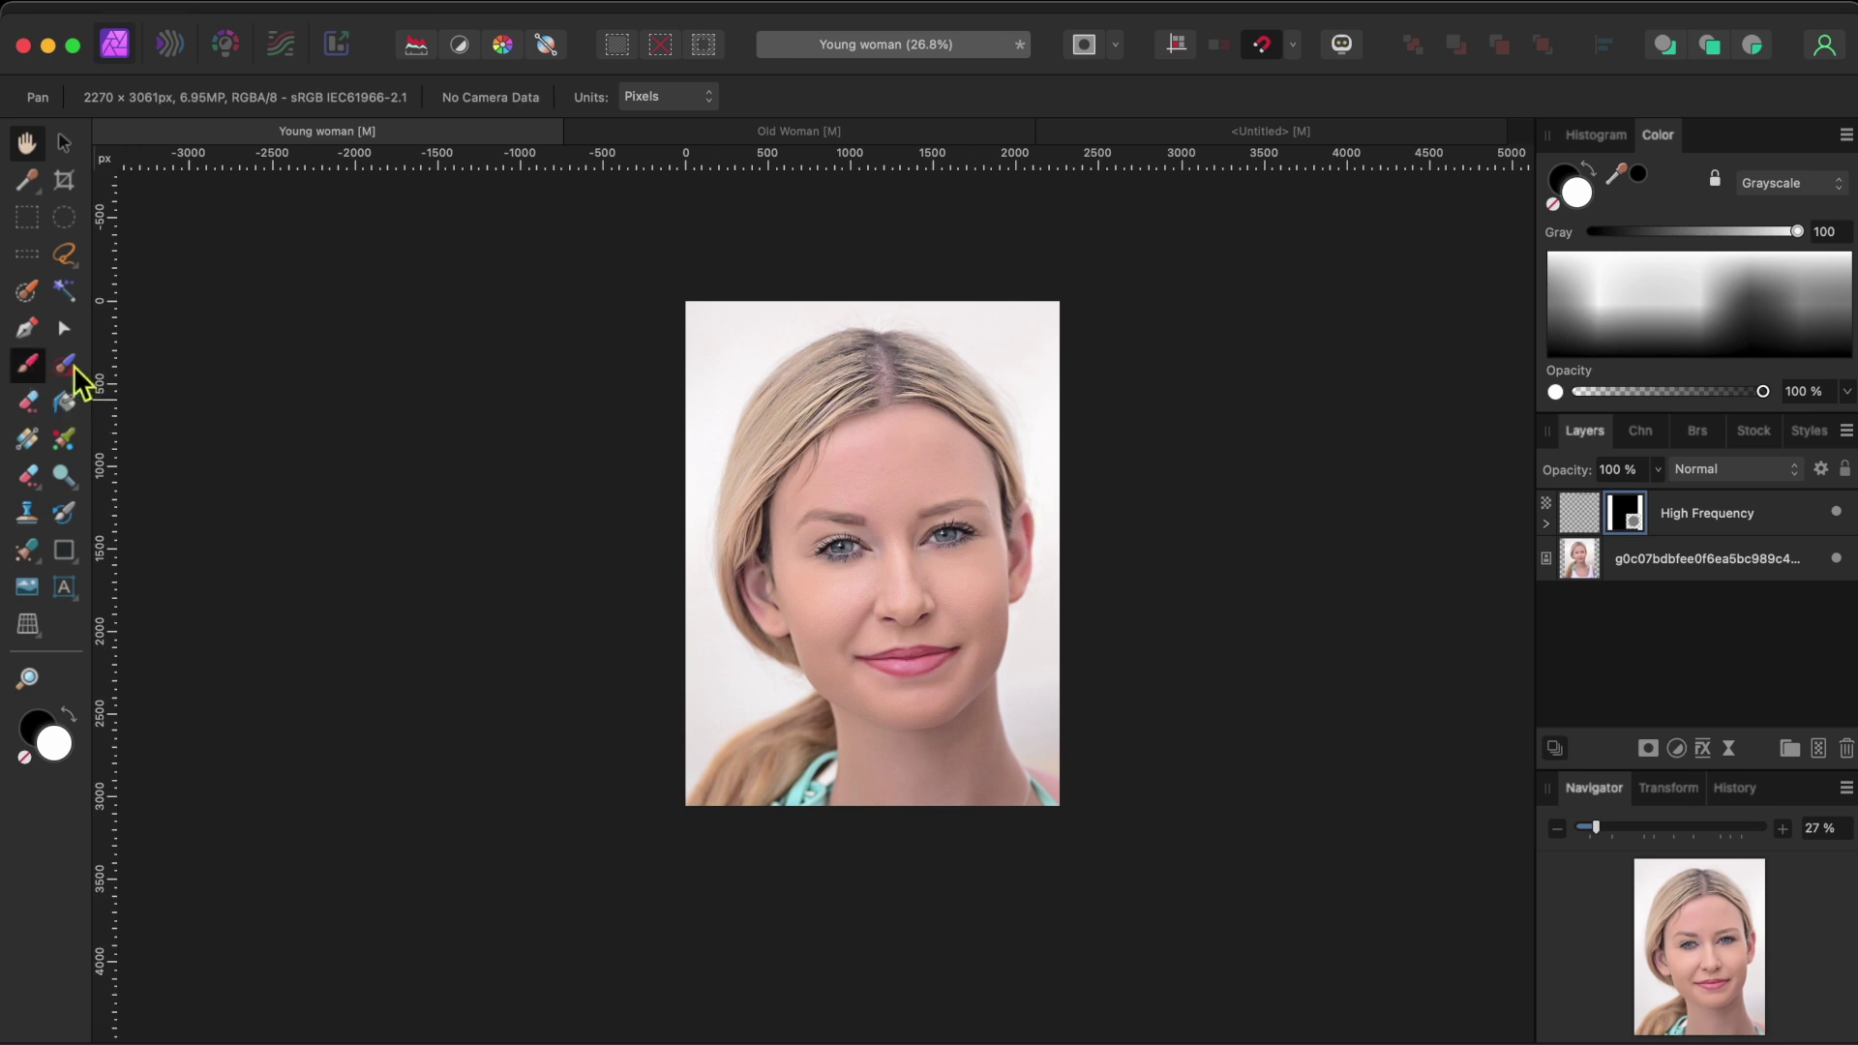
click(27, 364)
Set up a 209 px Round Soft Brush at 25% hardness that paints white
key(x)
scroll(858, 427, up, 5)
scroll(865, 443, up, 4)
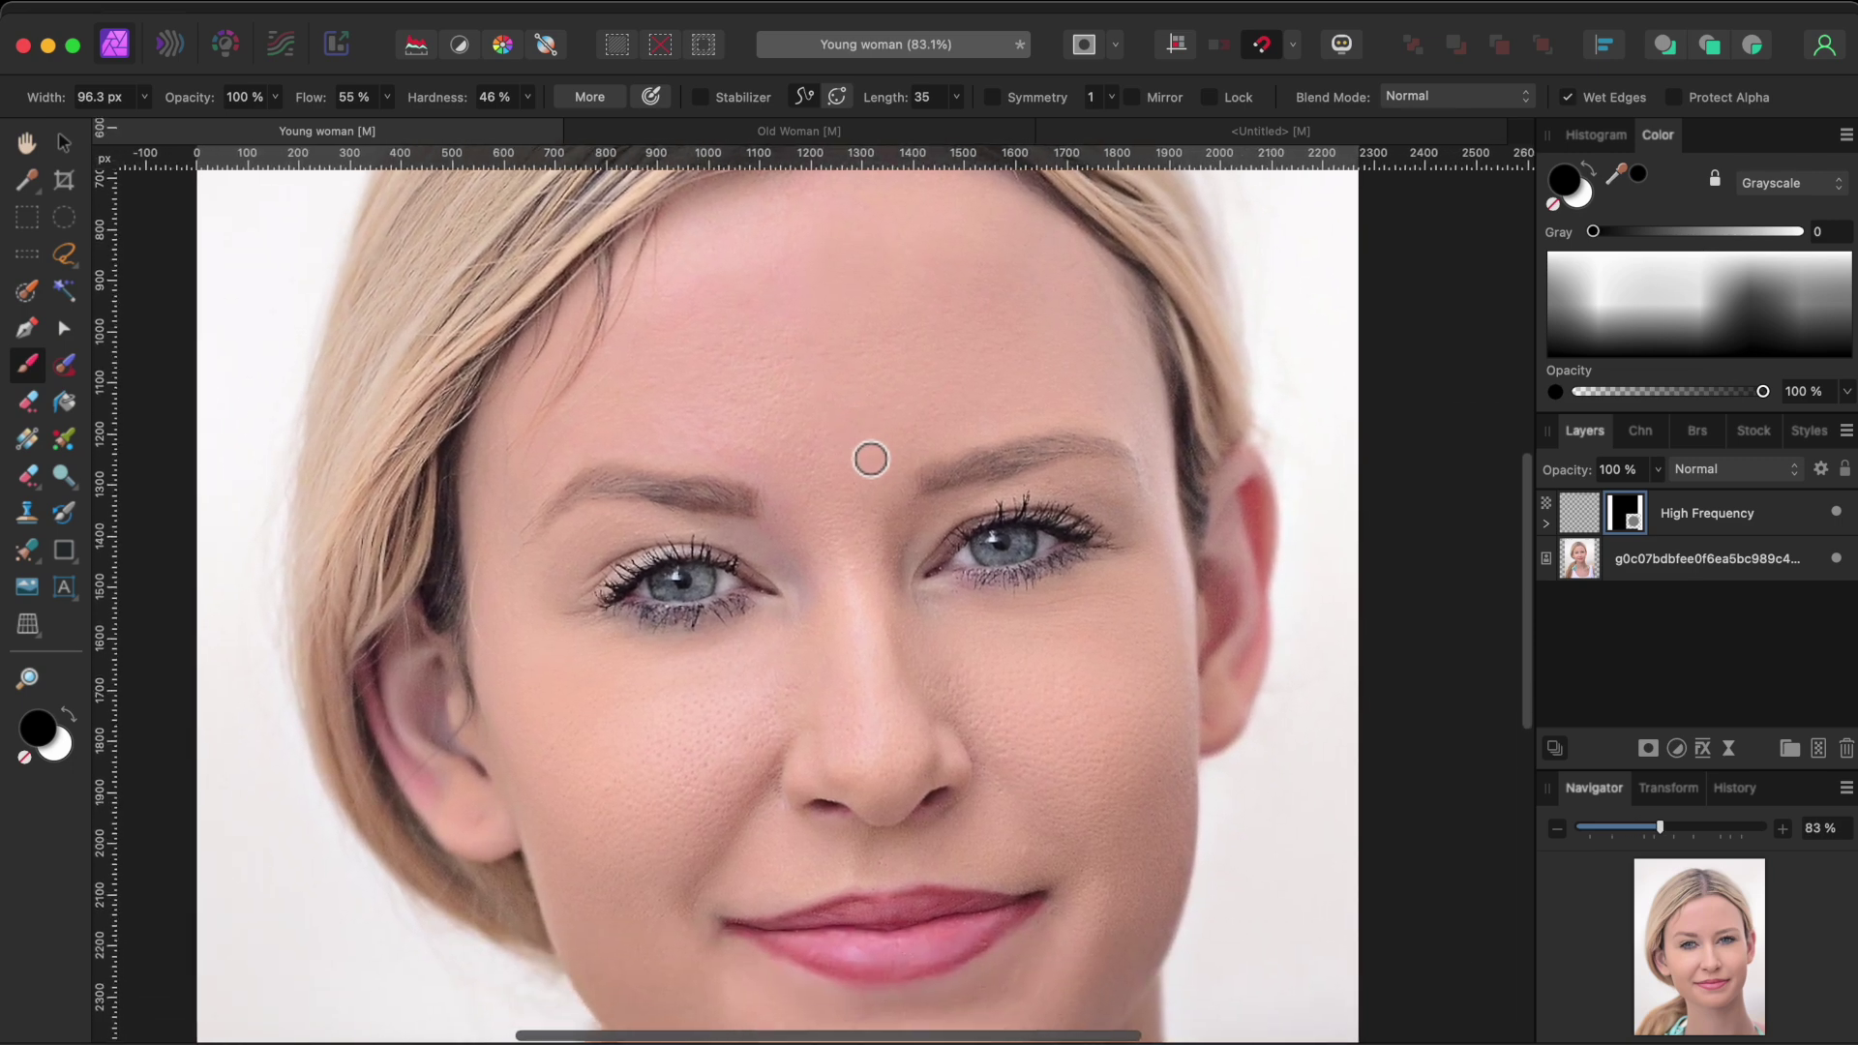
key(bracketright)
key(bracketright)
key(bracketright)
key(bracketright)
key(bracketright)
key(bracketright)
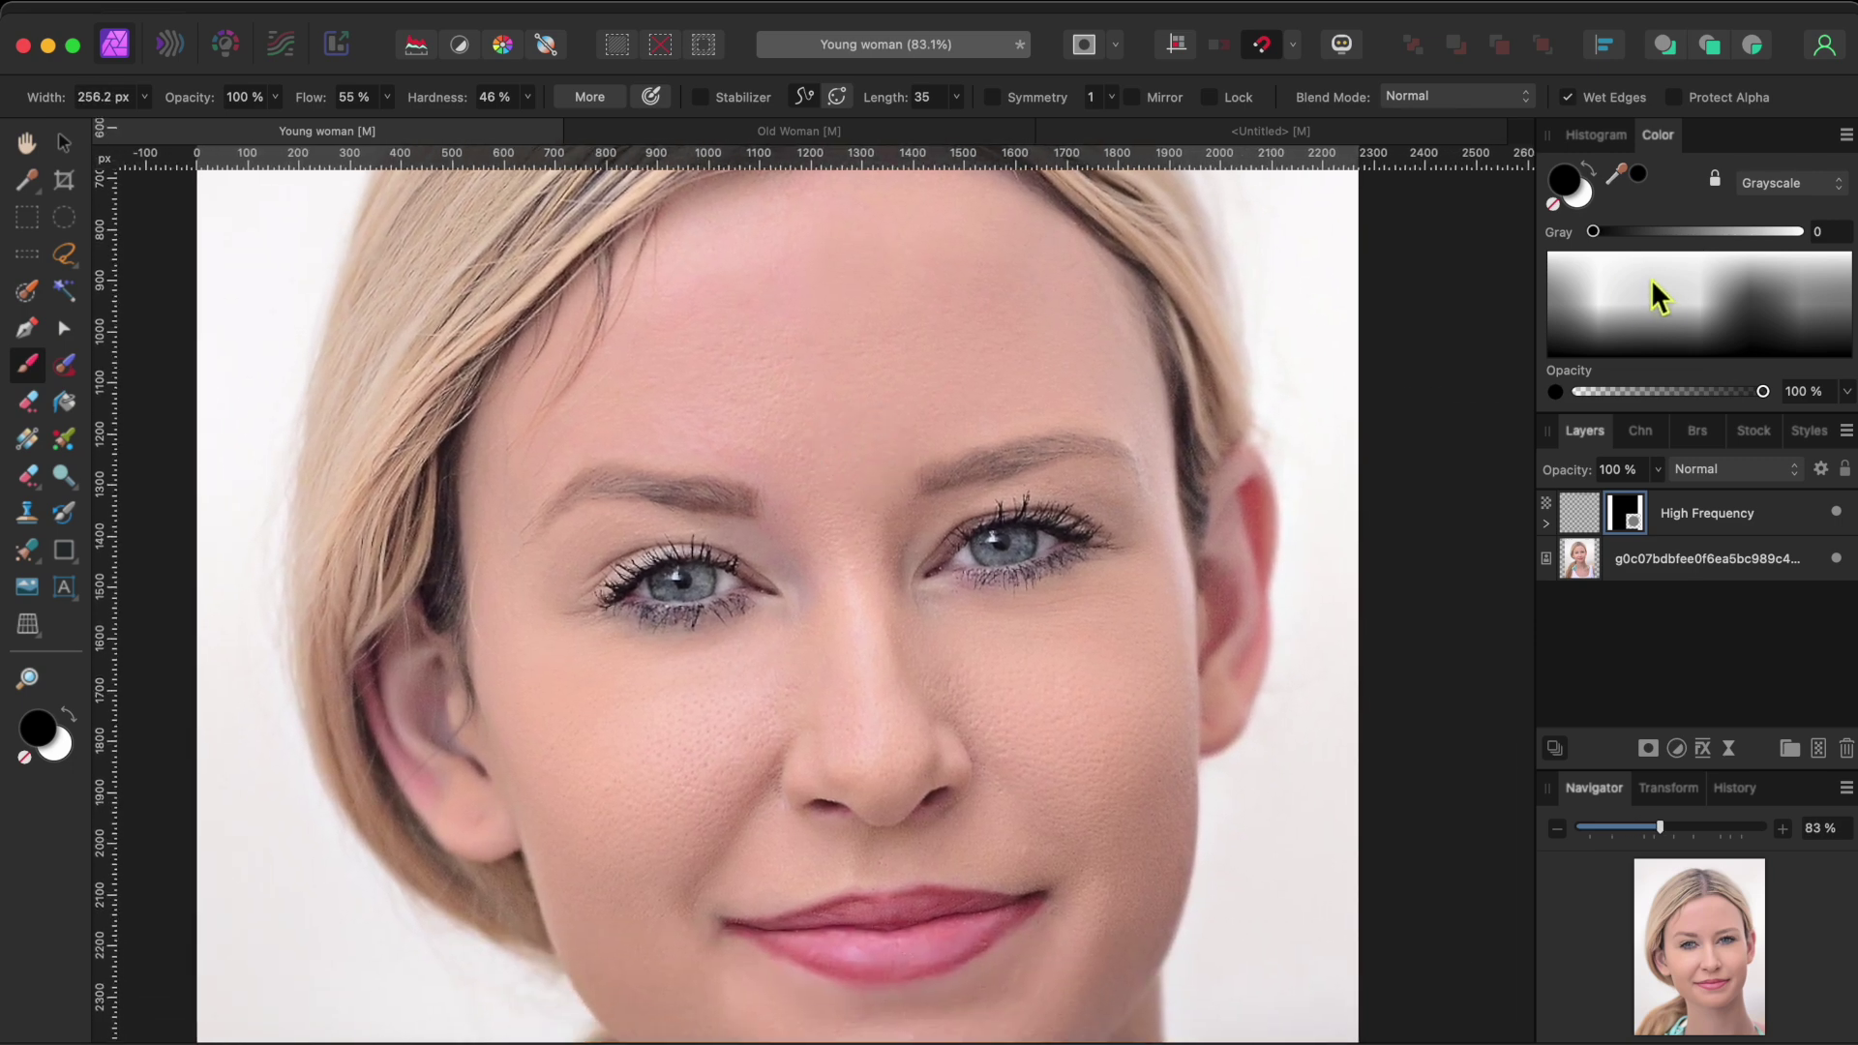
click(1709, 429)
scroll(1673, 646, down, 3)
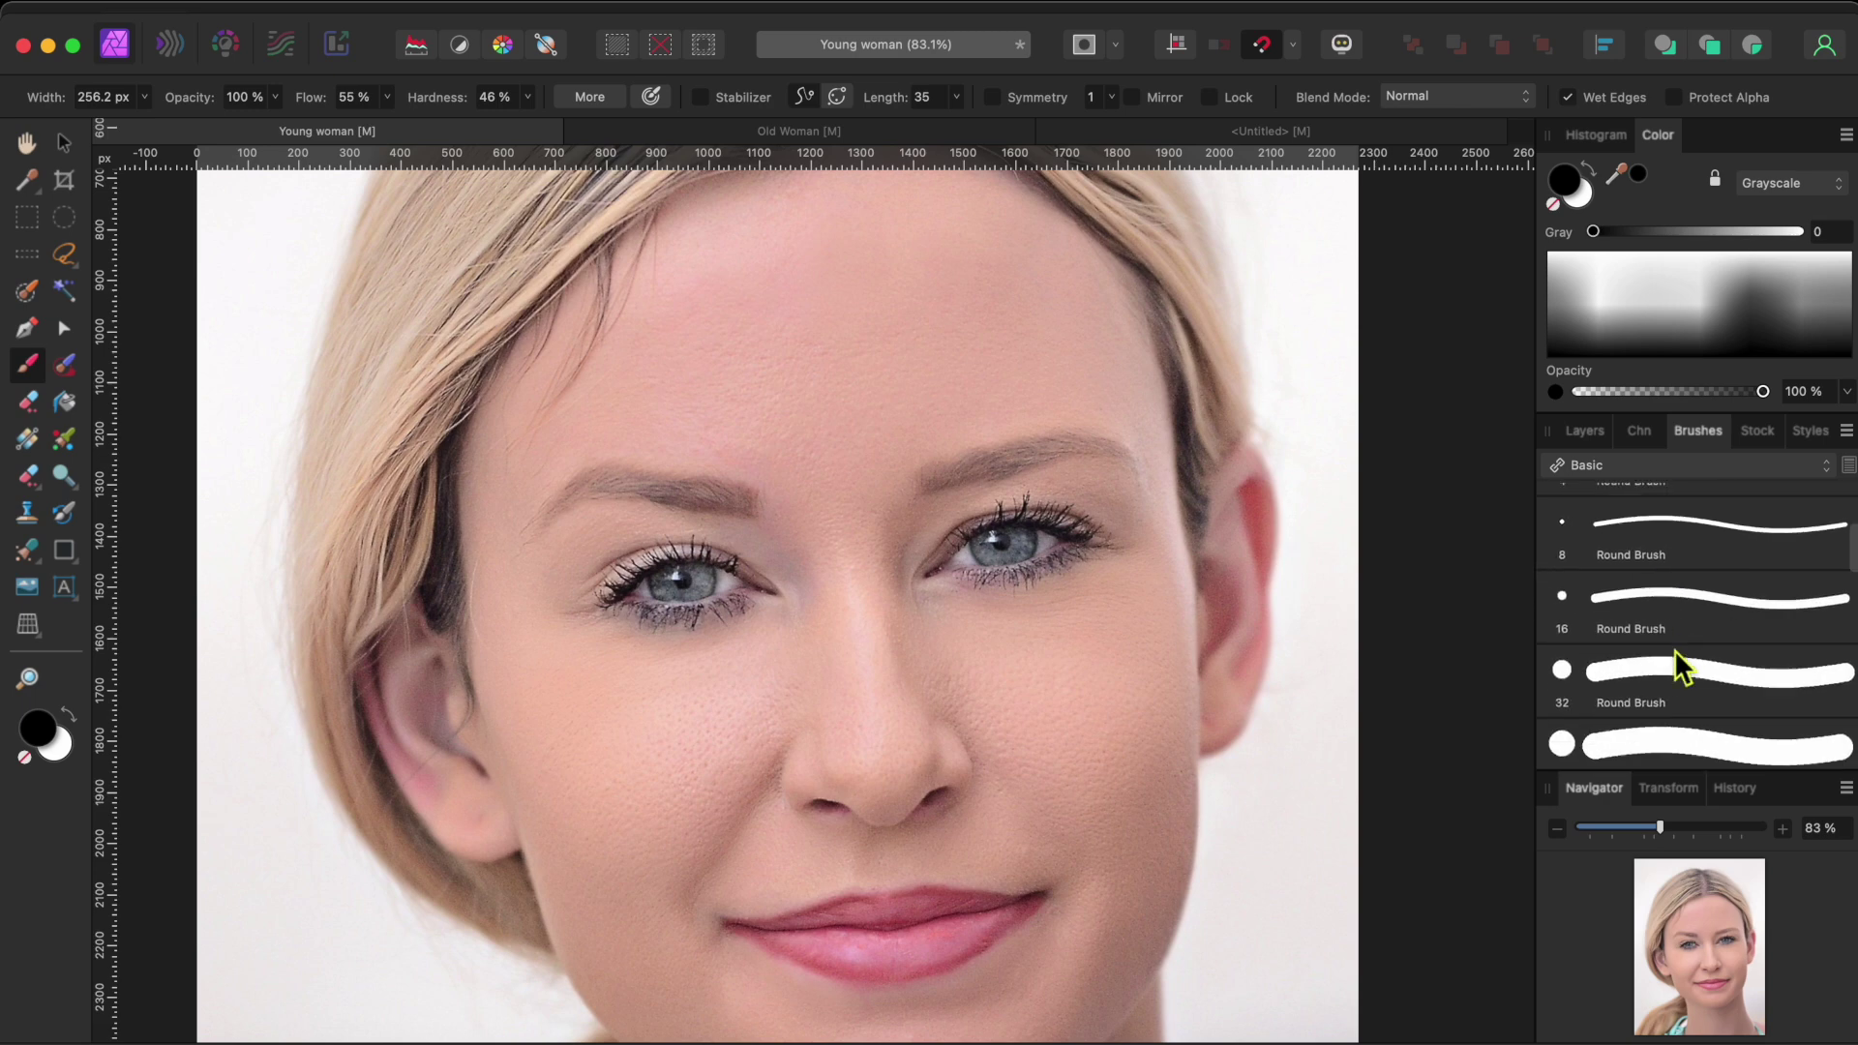
scroll(1674, 648, down, 8)
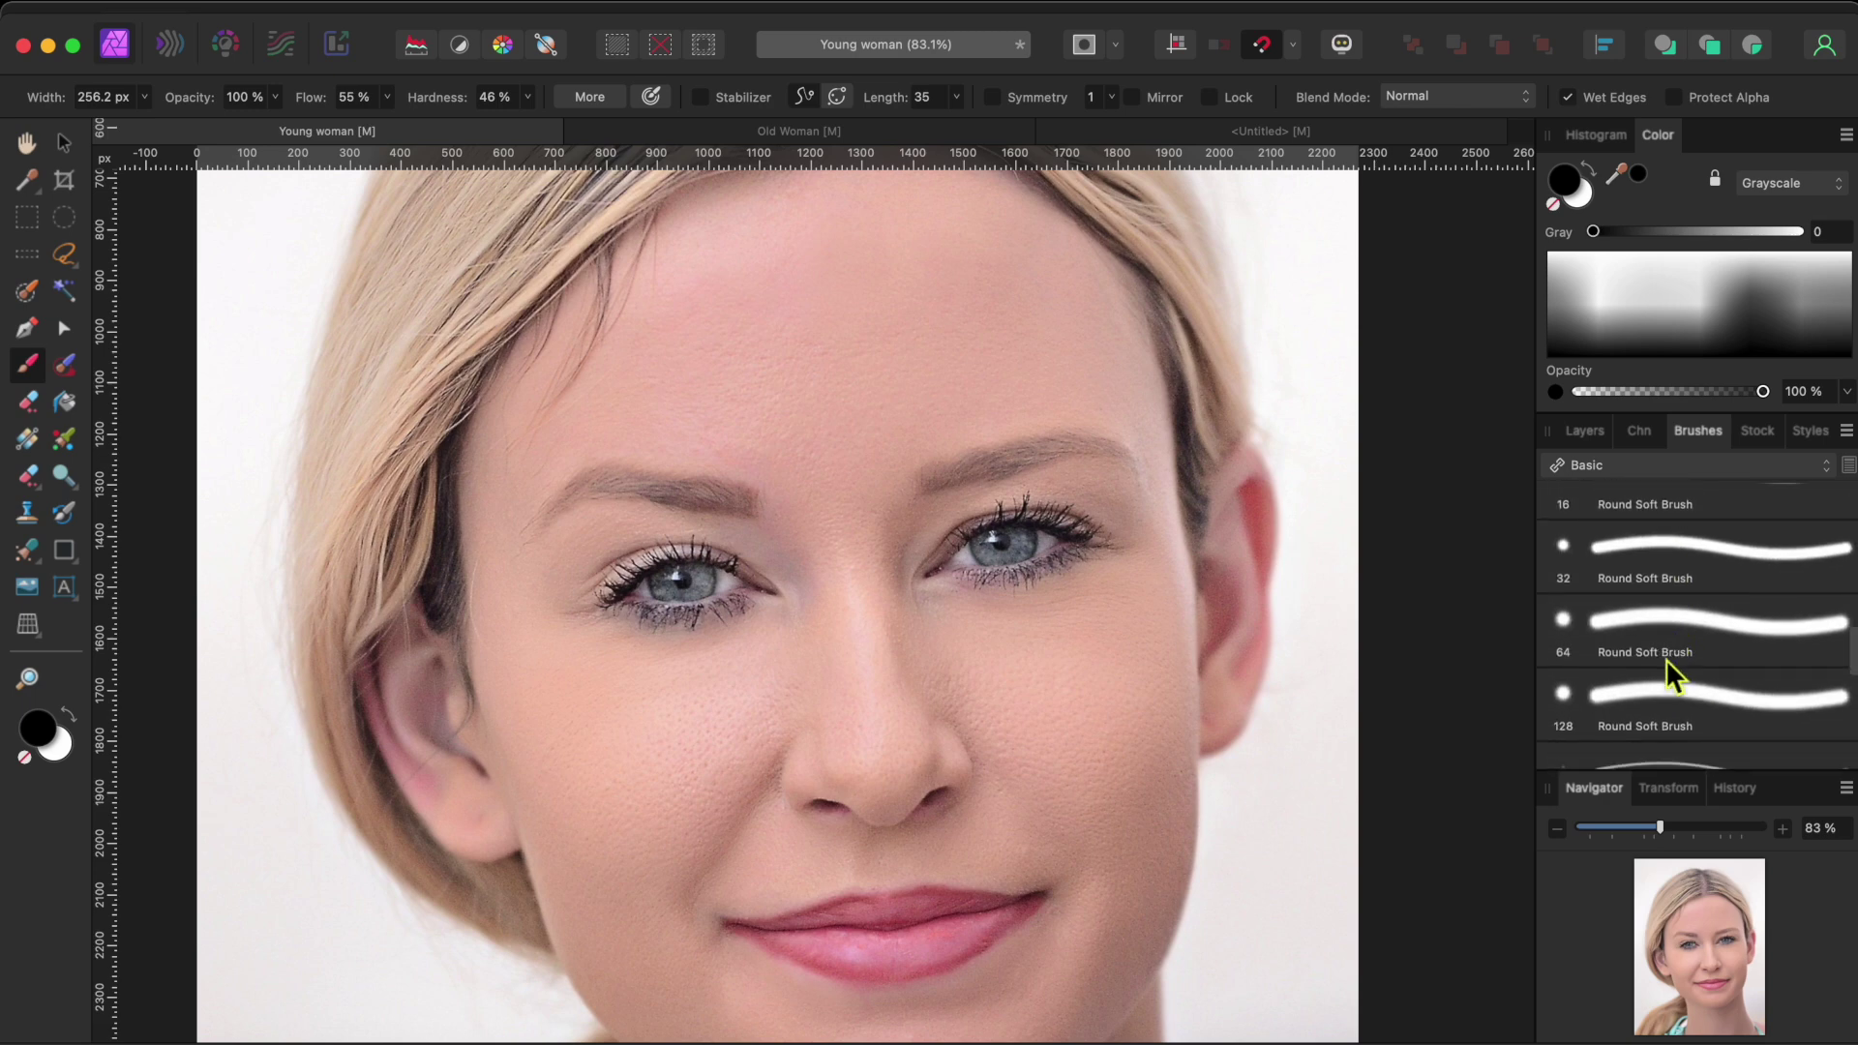
click(1672, 669)
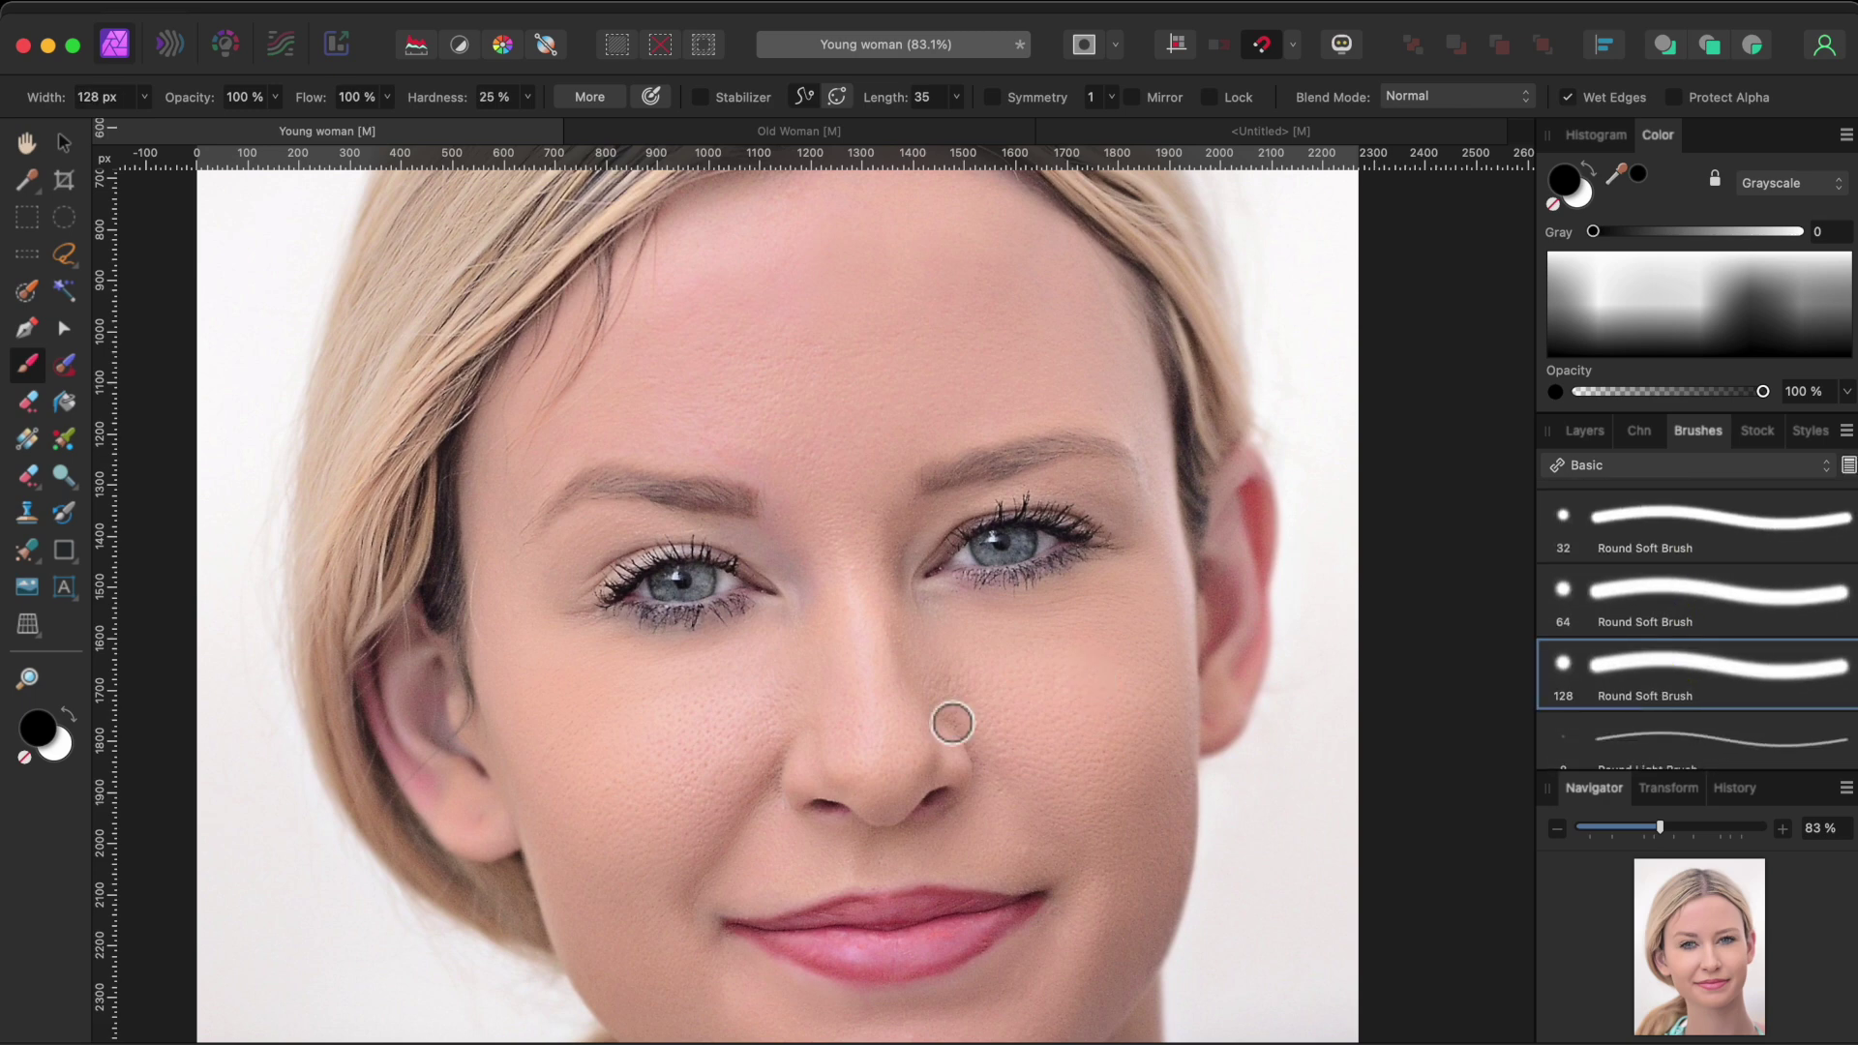
ctrl+alt+drag(797, 717, 788, 705)
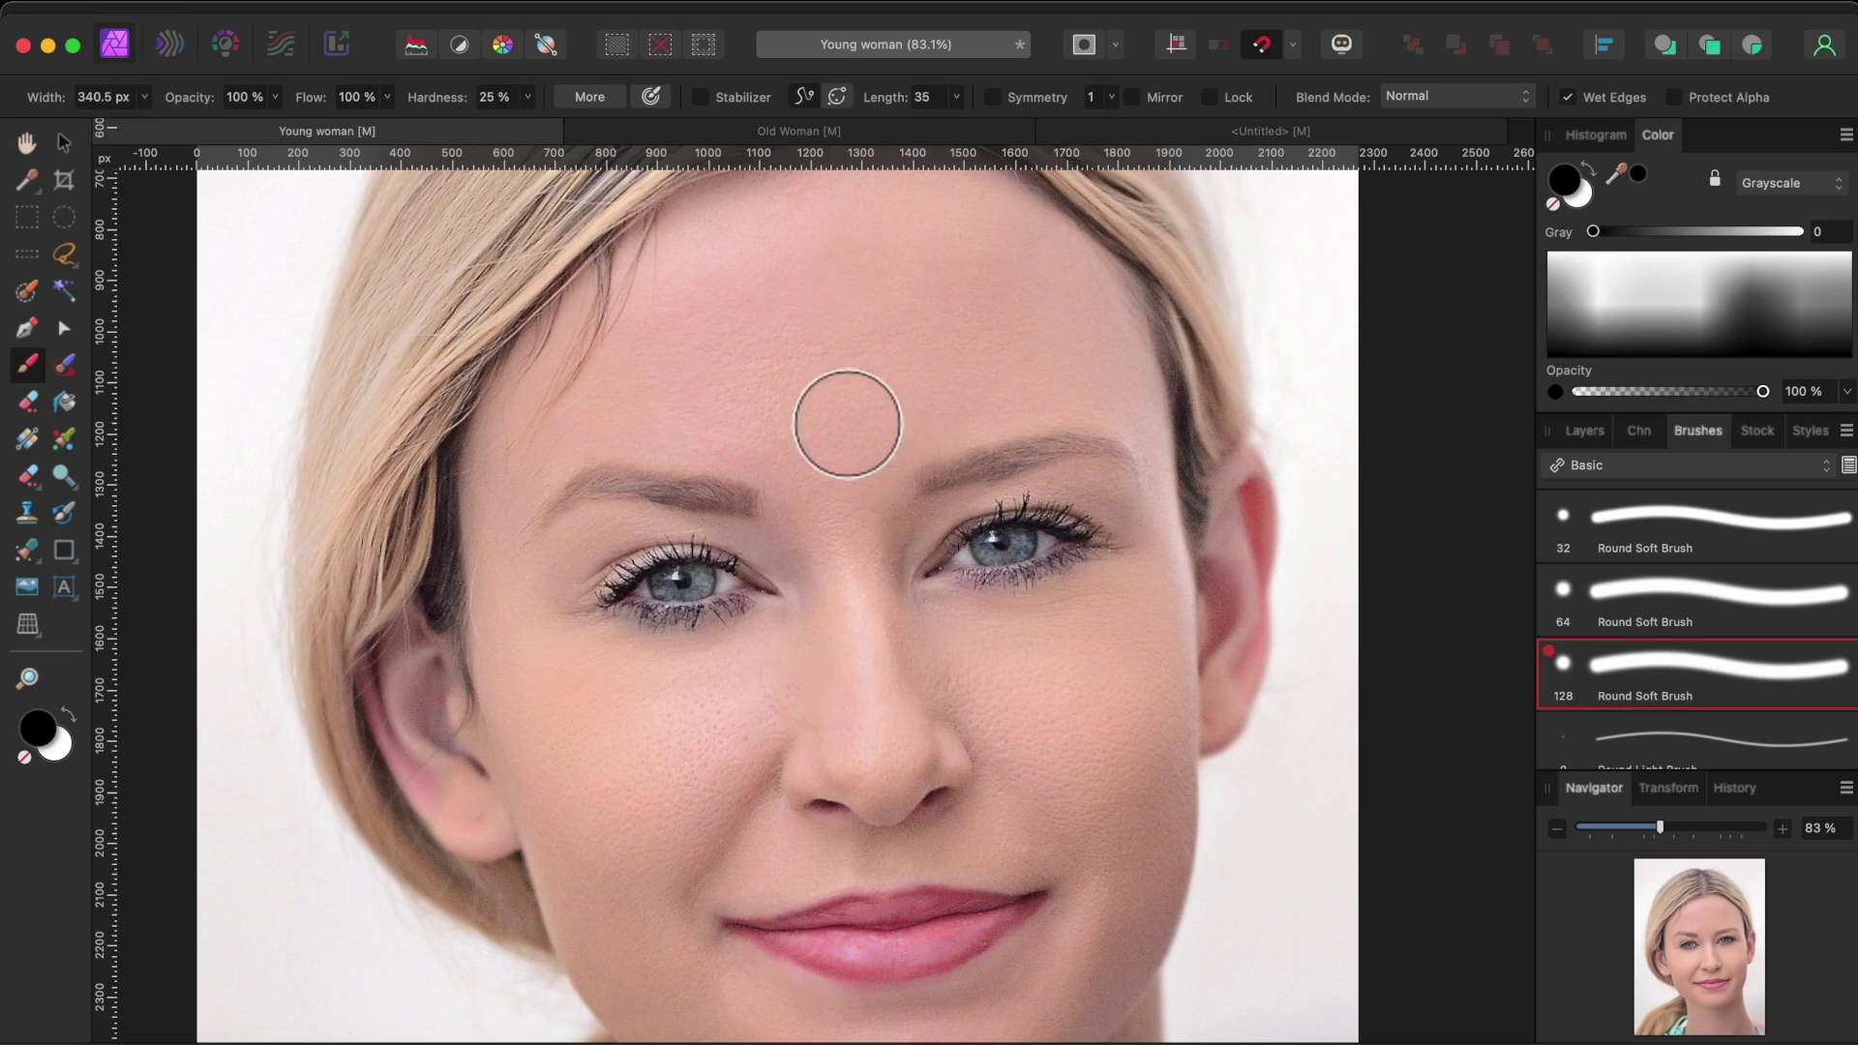
click(1584, 430)
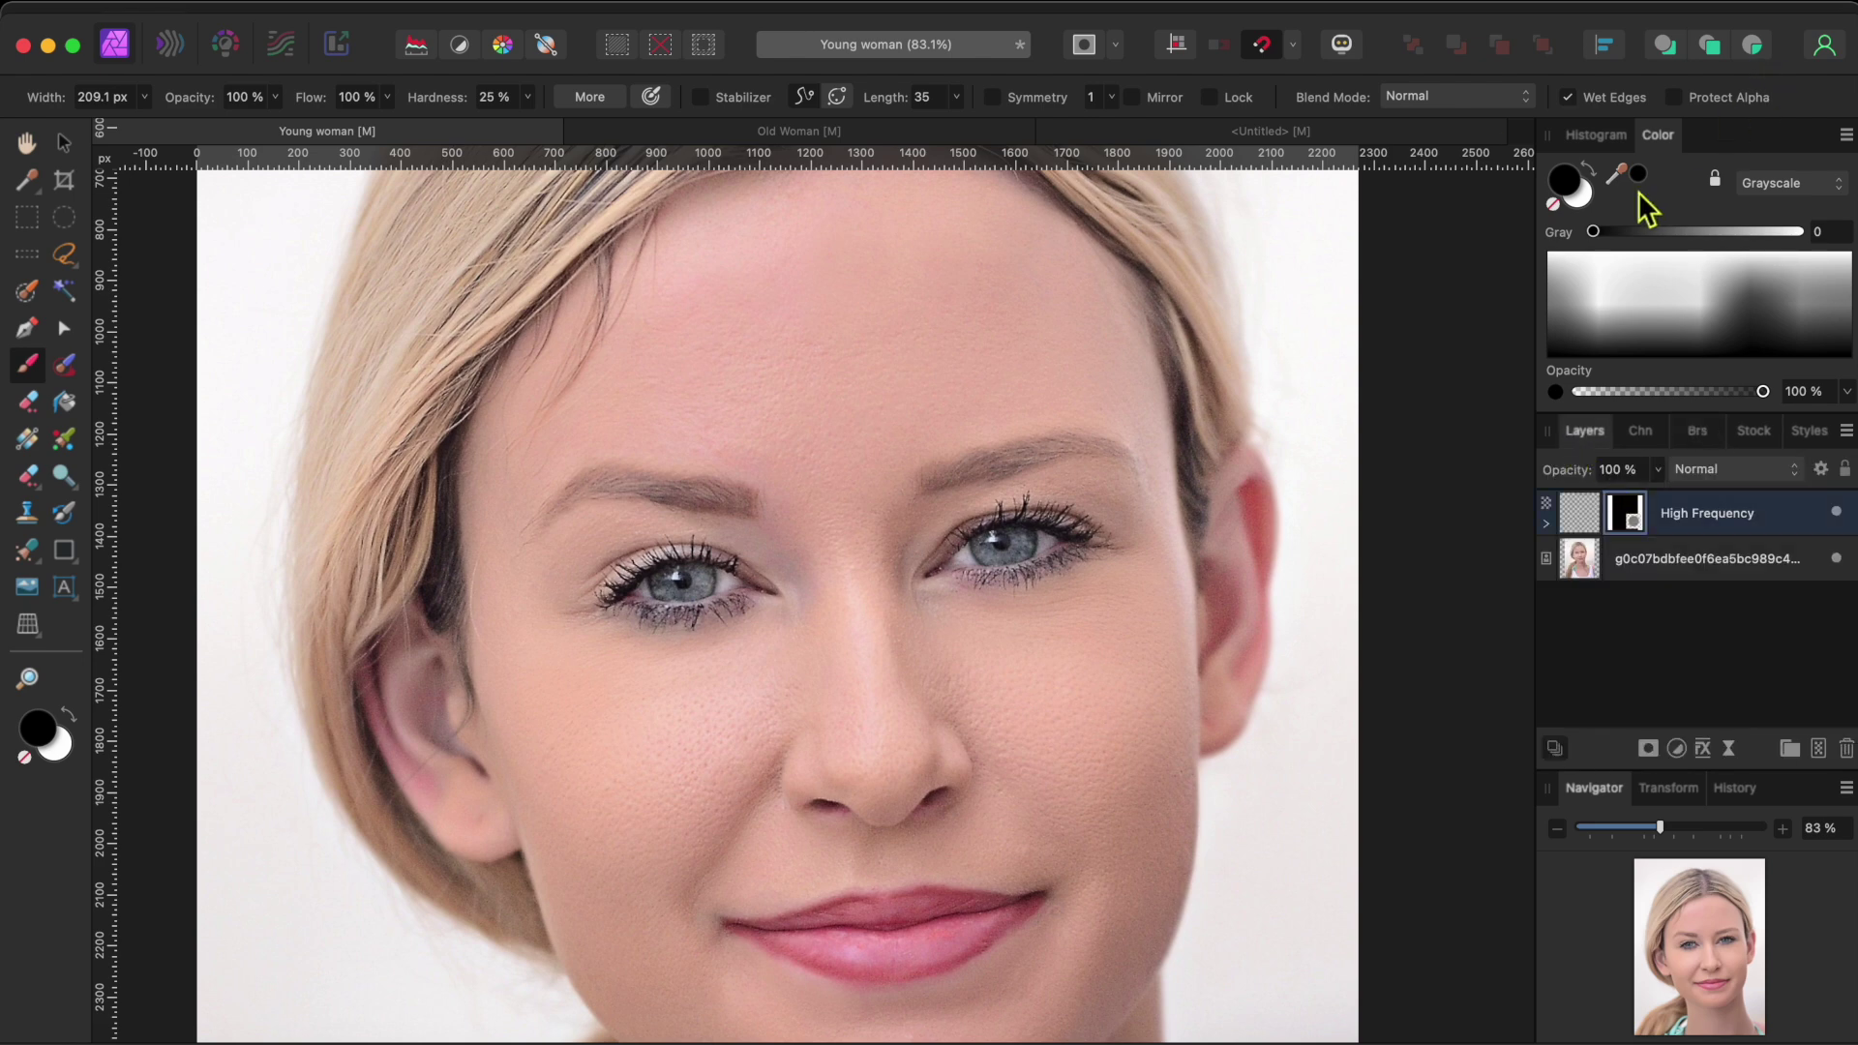
click(1580, 205)
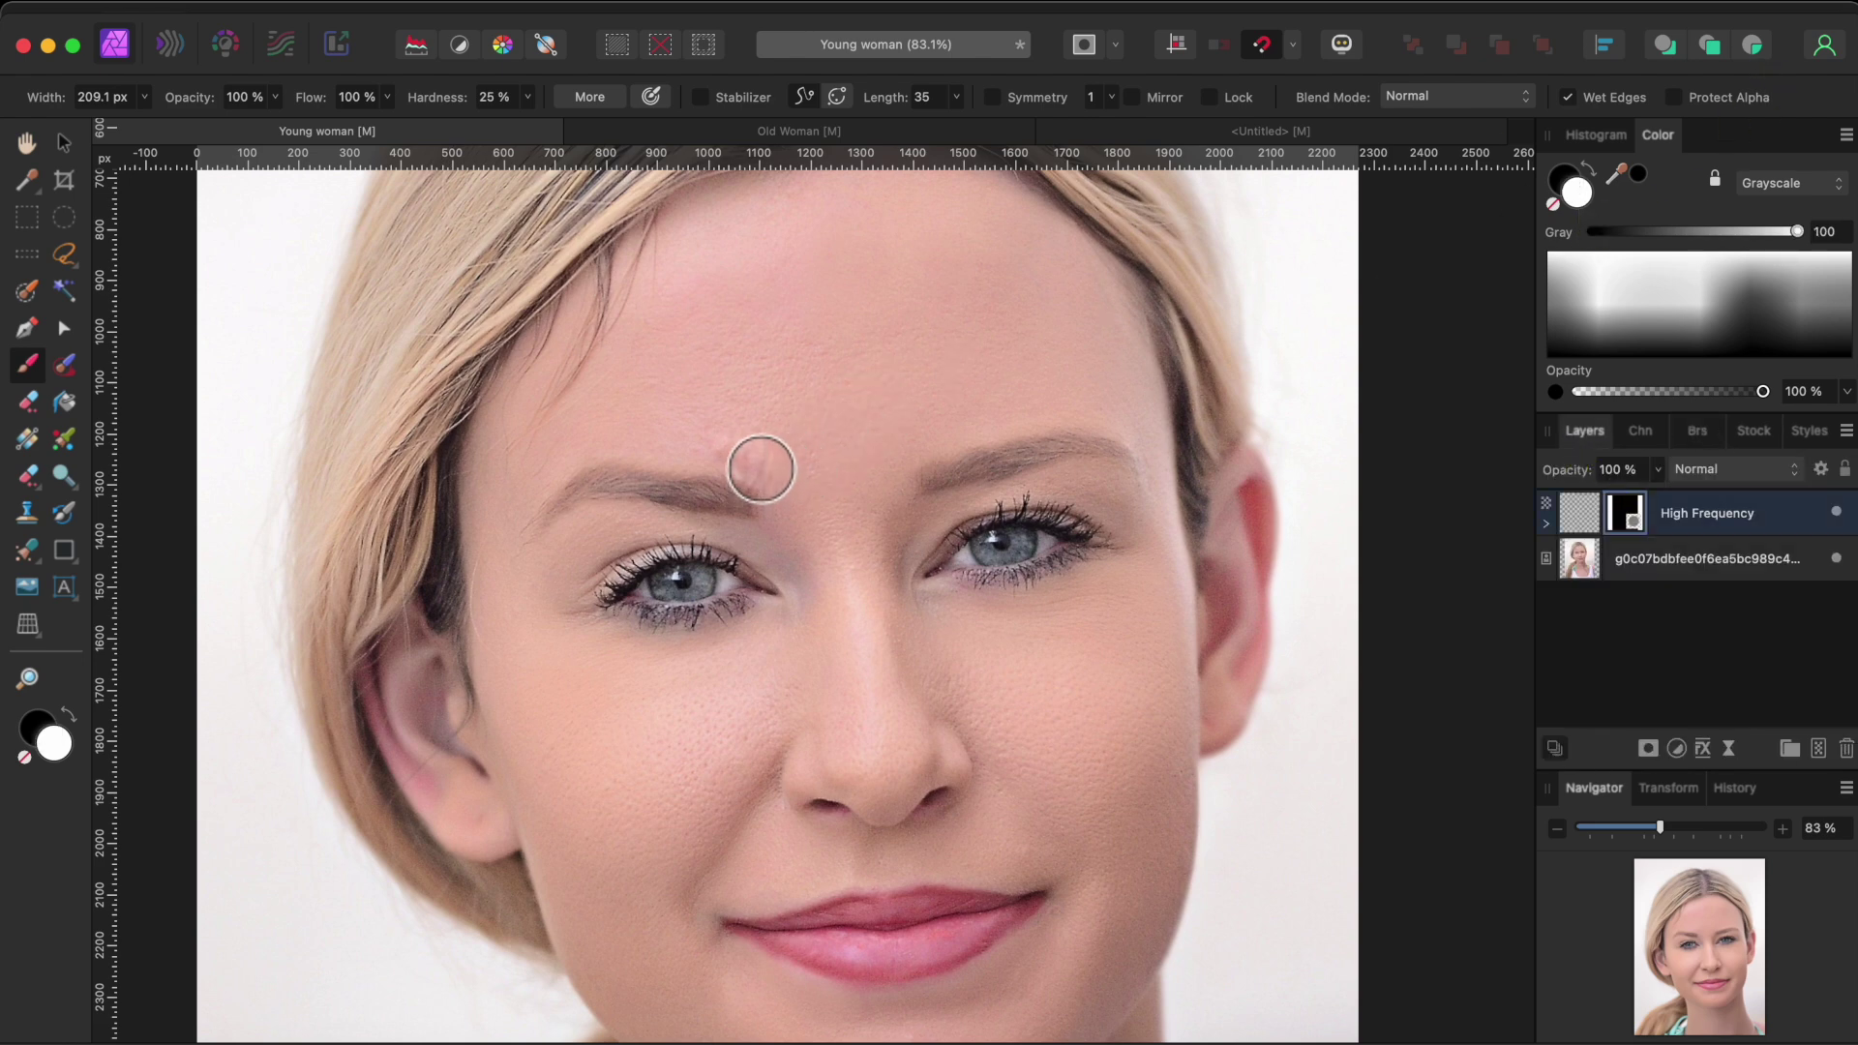
Paint wrinkles back onto the forehead, brows, right eye and right cheek, undoing one stray mouth-corner stroke
scroll(987, 257, up, 2)
mouse_move(987, 256)
mouse_down()
mouse_move(1165, 422)
mouse_move(1061, 426)
mouse_move(880, 576)
mouse_move(725, 353)
mouse_move(593, 675)
mouse_move(785, 614)
mouse_move(556, 742)
mouse_move(530, 859)
mouse_move(756, 855)
mouse_move(461, 776)
mouse_move(603, 846)
mouse_move(652, 767)
mouse_move(783, 768)
mouse_move(688, 802)
mouse_up()
scroll(638, 842, down, 2)
scroll(465, 746, down, 2)
key(ctrl+z)
mouse_move(968, 489)
mouse_down()
mouse_move(1140, 510)
mouse_move(1113, 459)
mouse_up()
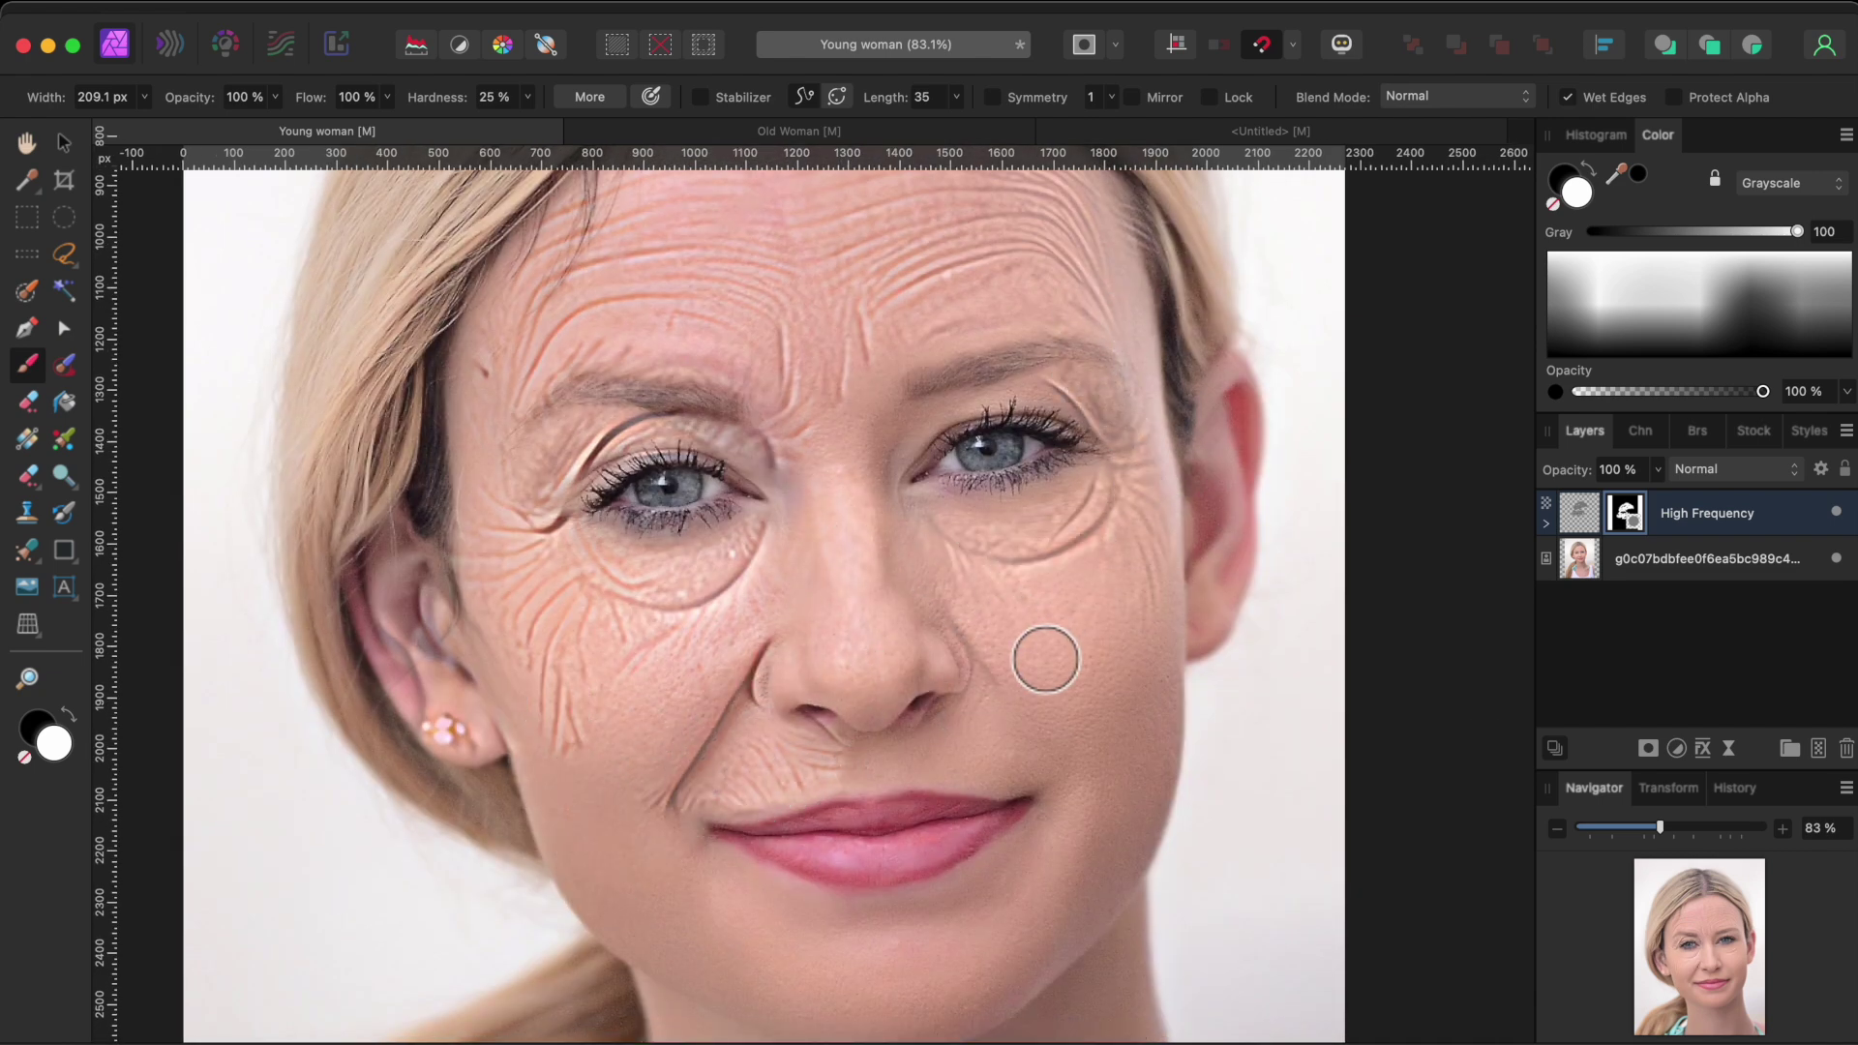
drag(1157, 678, 1130, 834)
Reveal wrinkles over the mouth, jaw and neck, then Merge Visible into a new Pixel layer
scroll(635, 738, down, 2)
mouse_move(635, 738)
mouse_down()
mouse_move(564, 642)
mouse_move(990, 961)
mouse_up()
scroll(954, 838, down, 5)
drag(954, 838, 813, 809)
scroll(1041, 771, down, 5)
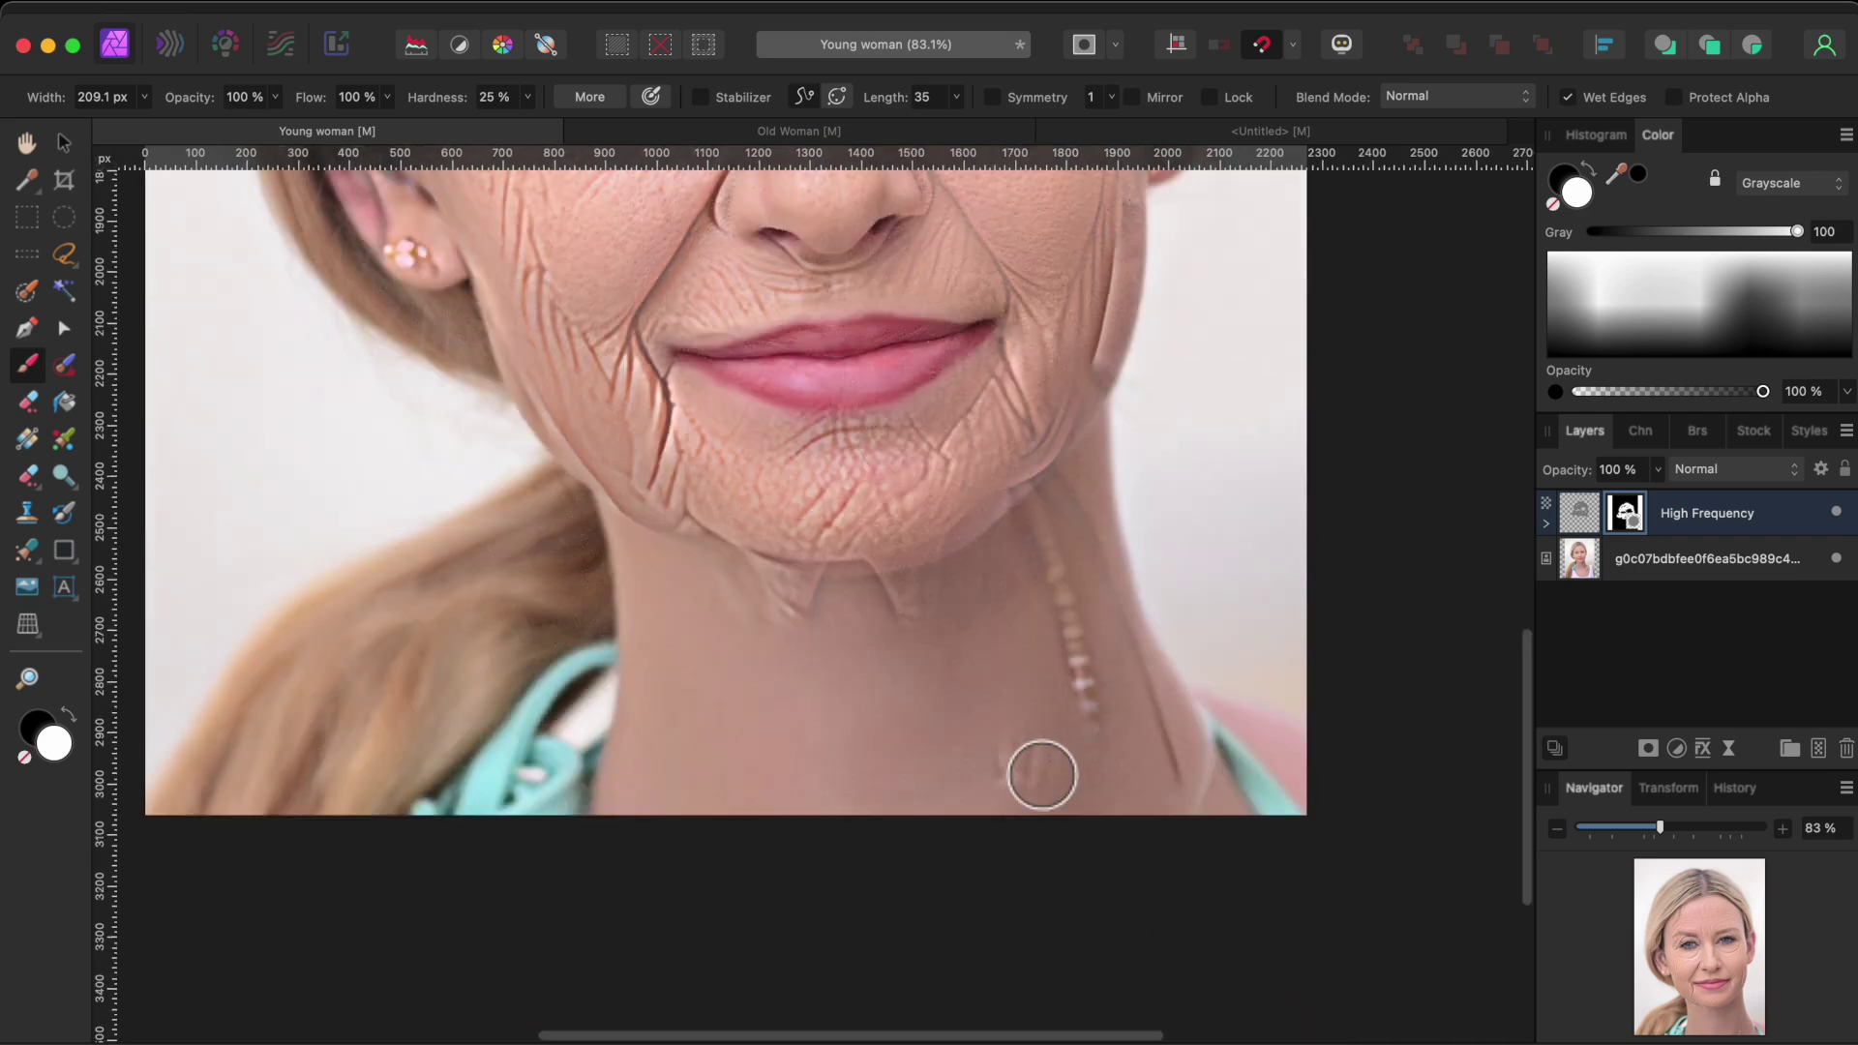
drag(1042, 771, 673, 639)
scroll(1112, 758, down, 3)
right_click(1726, 521)
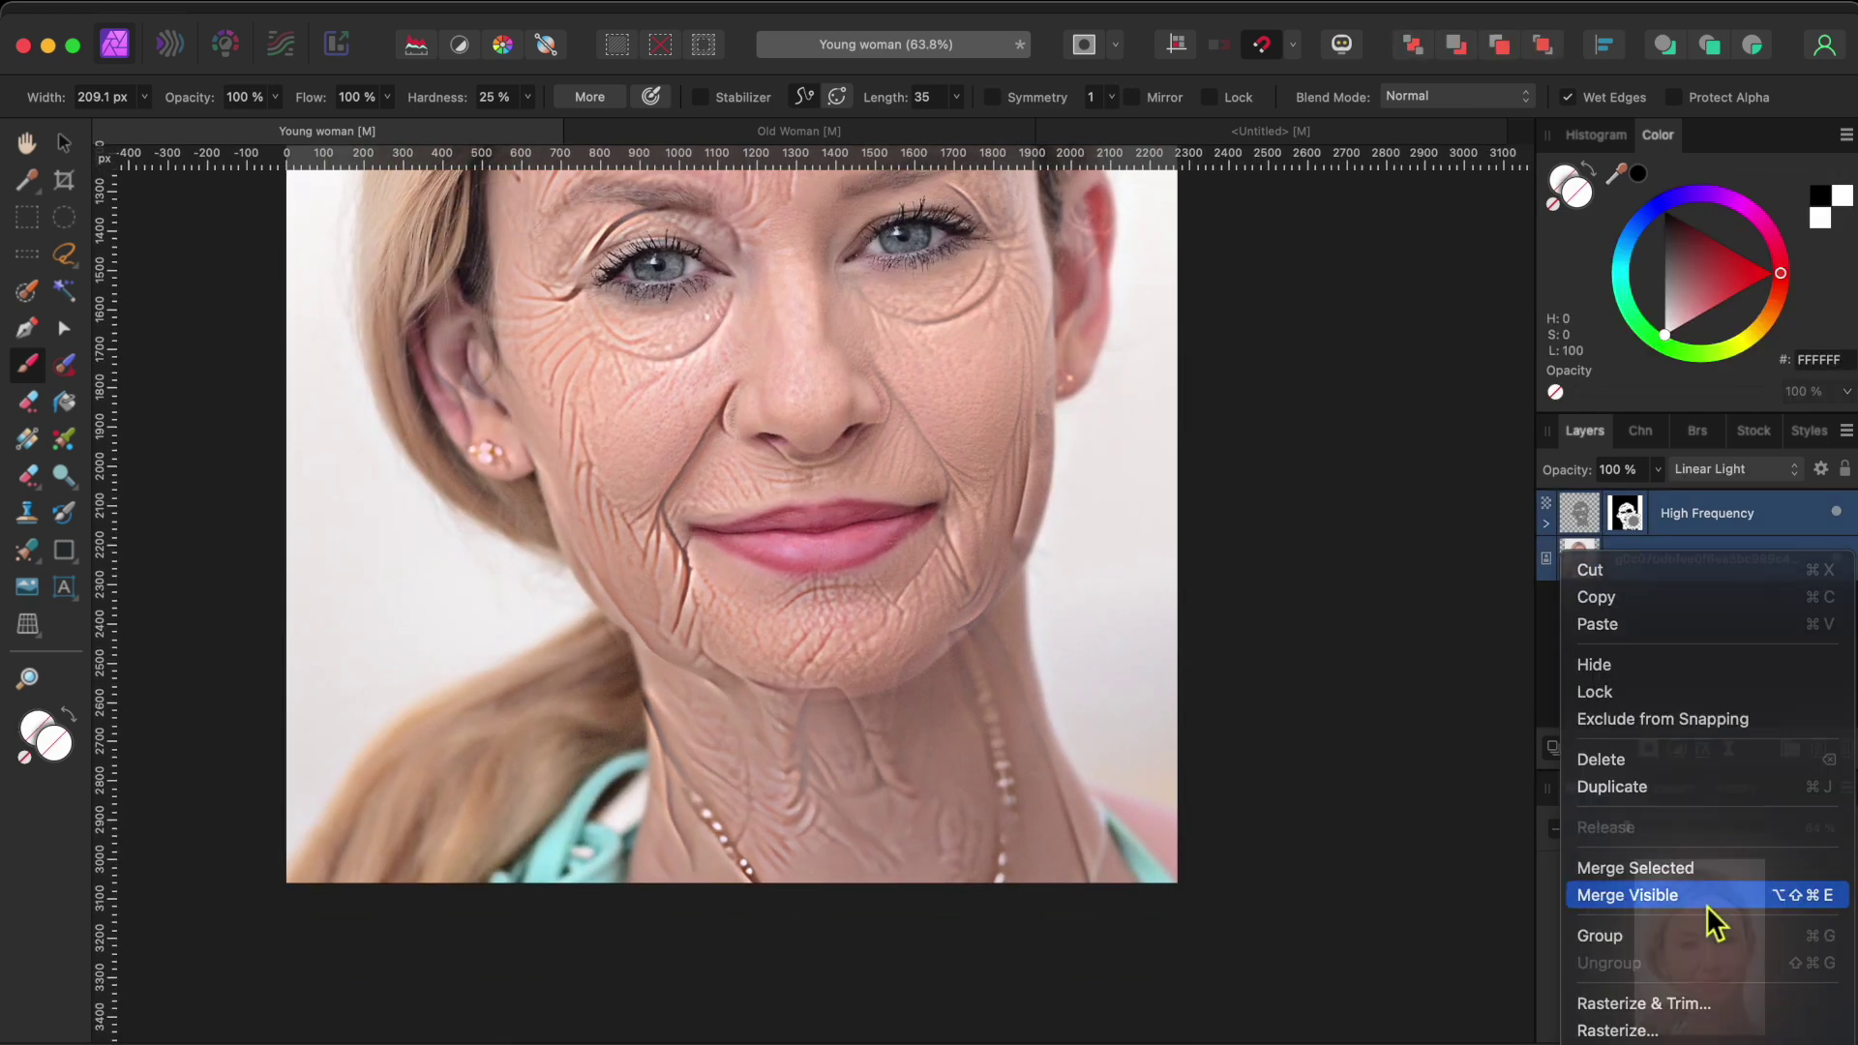
click(1703, 895)
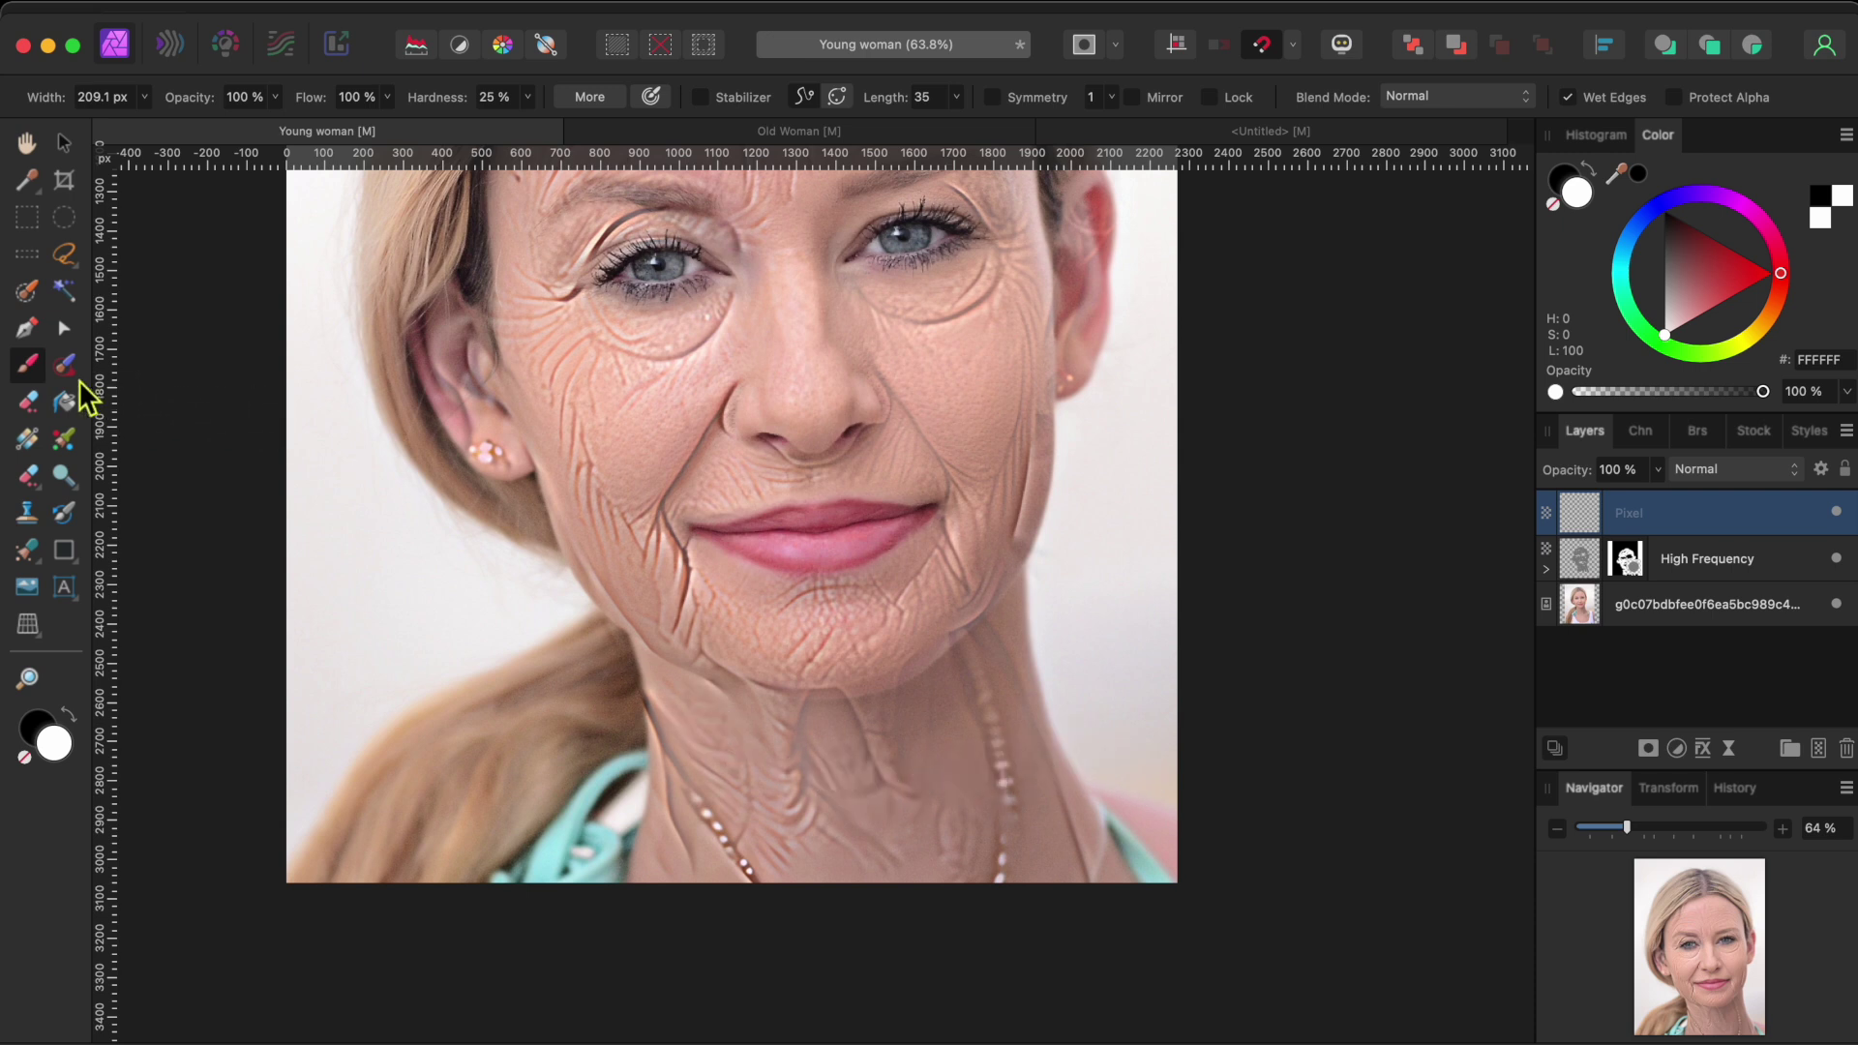
Inpaint the necklace traces on the neck's right side and below the chin into skin
click(64, 363)
scroll(774, 852, down, 3)
mouse_move(689, 721)
mouse_down()
mouse_move(670, 699)
mouse_move(713, 758)
mouse_move(745, 765)
mouse_up()
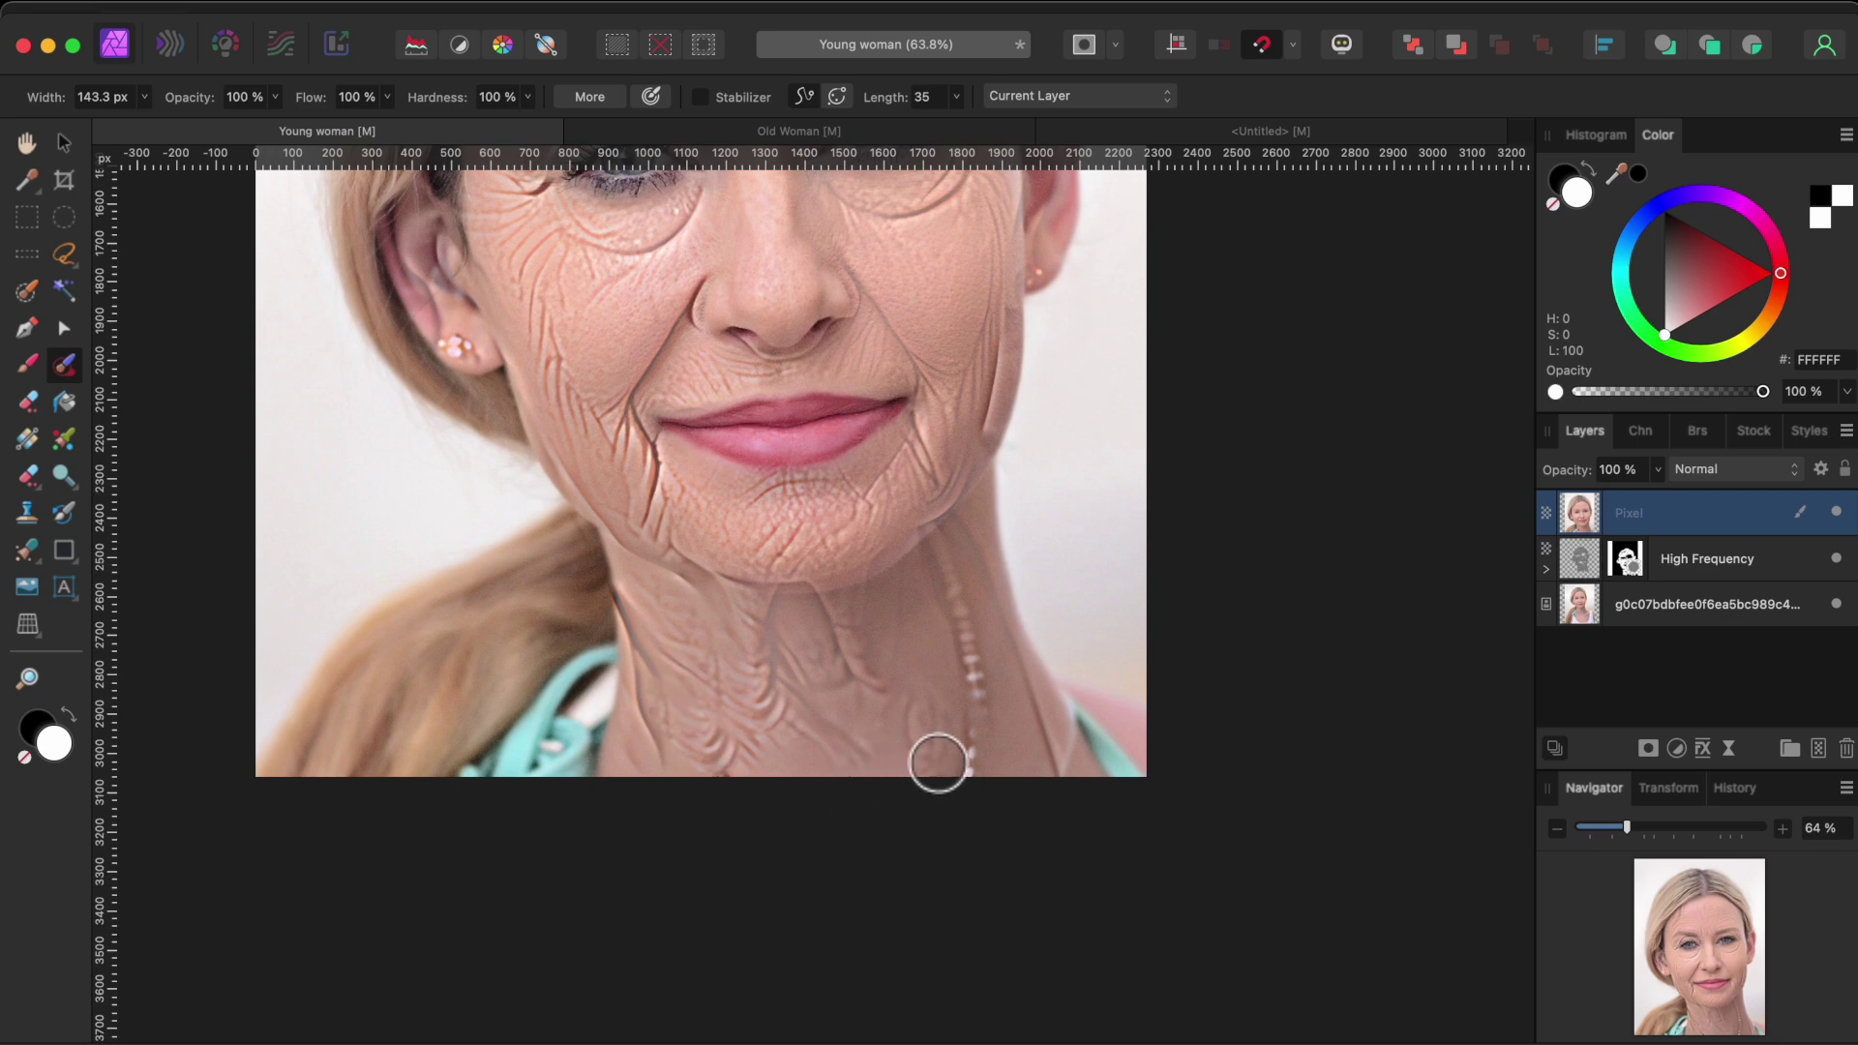
mouse_move(985, 764)
mouse_down()
mouse_move(960, 582)
mouse_move(961, 629)
mouse_up()
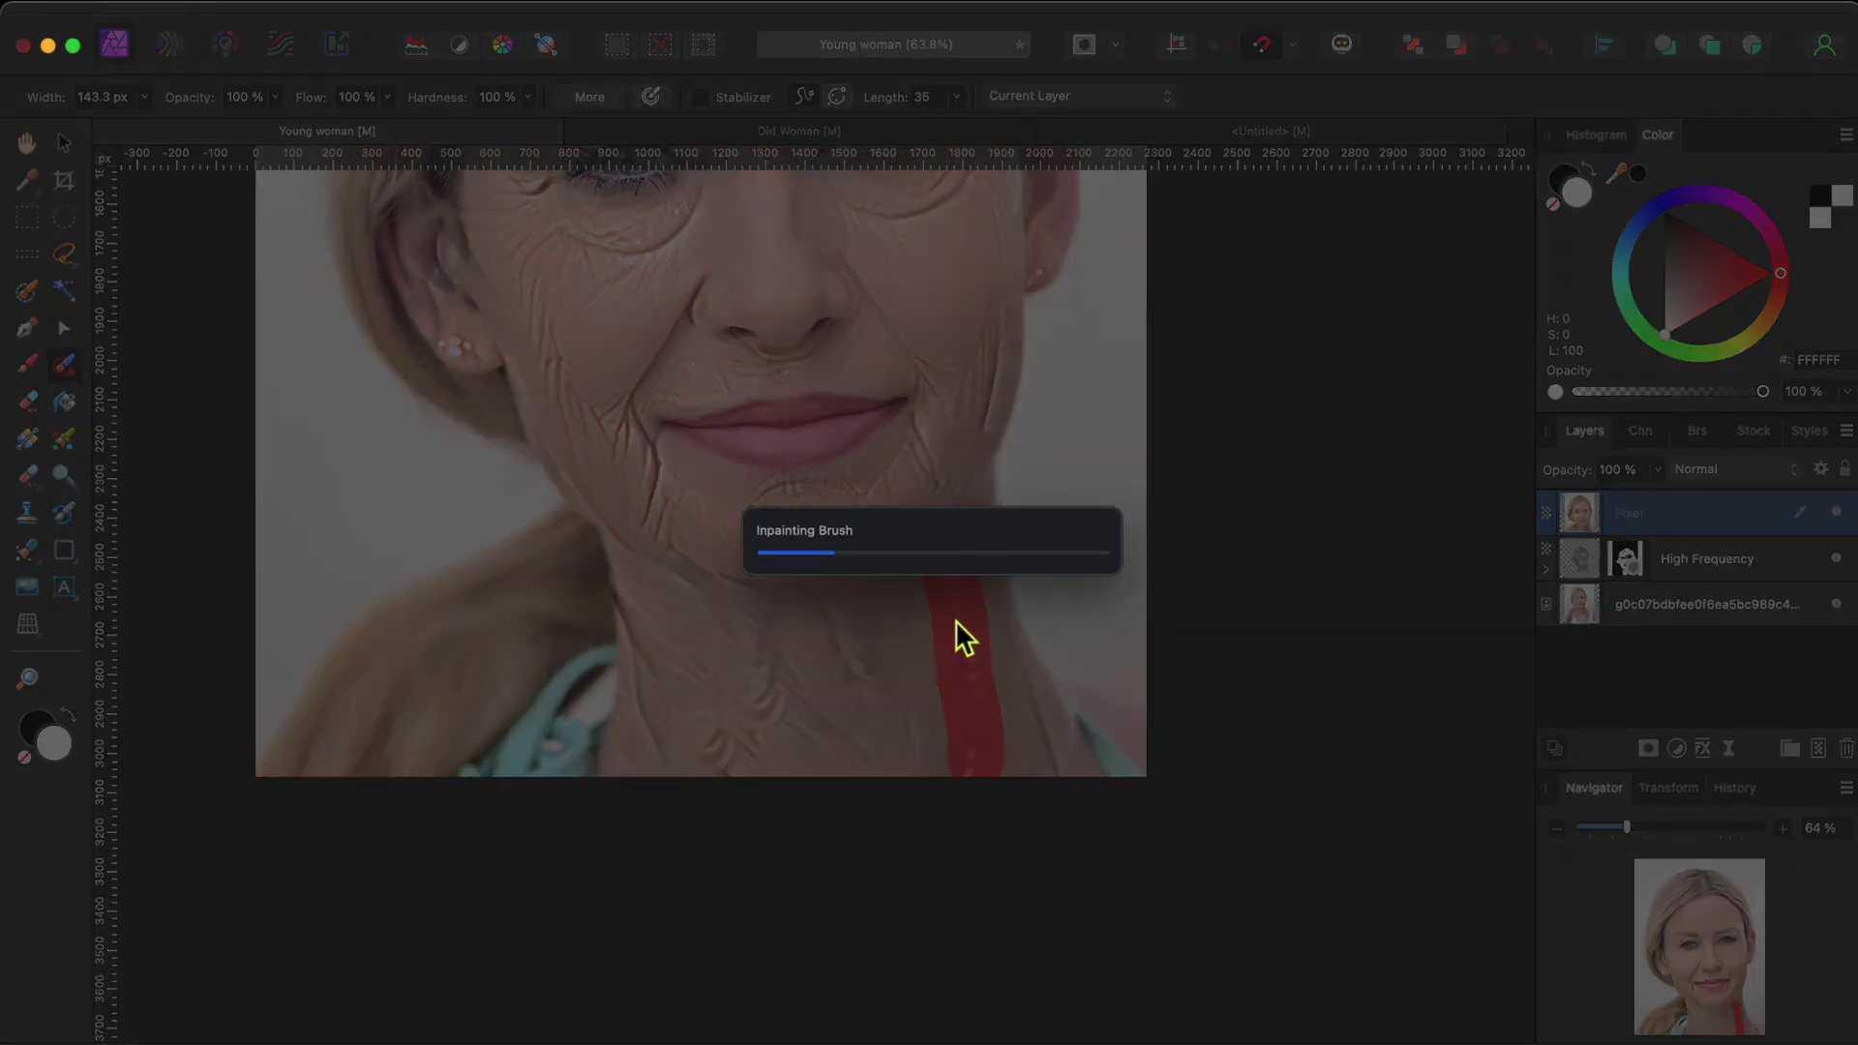
scroll(1049, 682, up, 5)
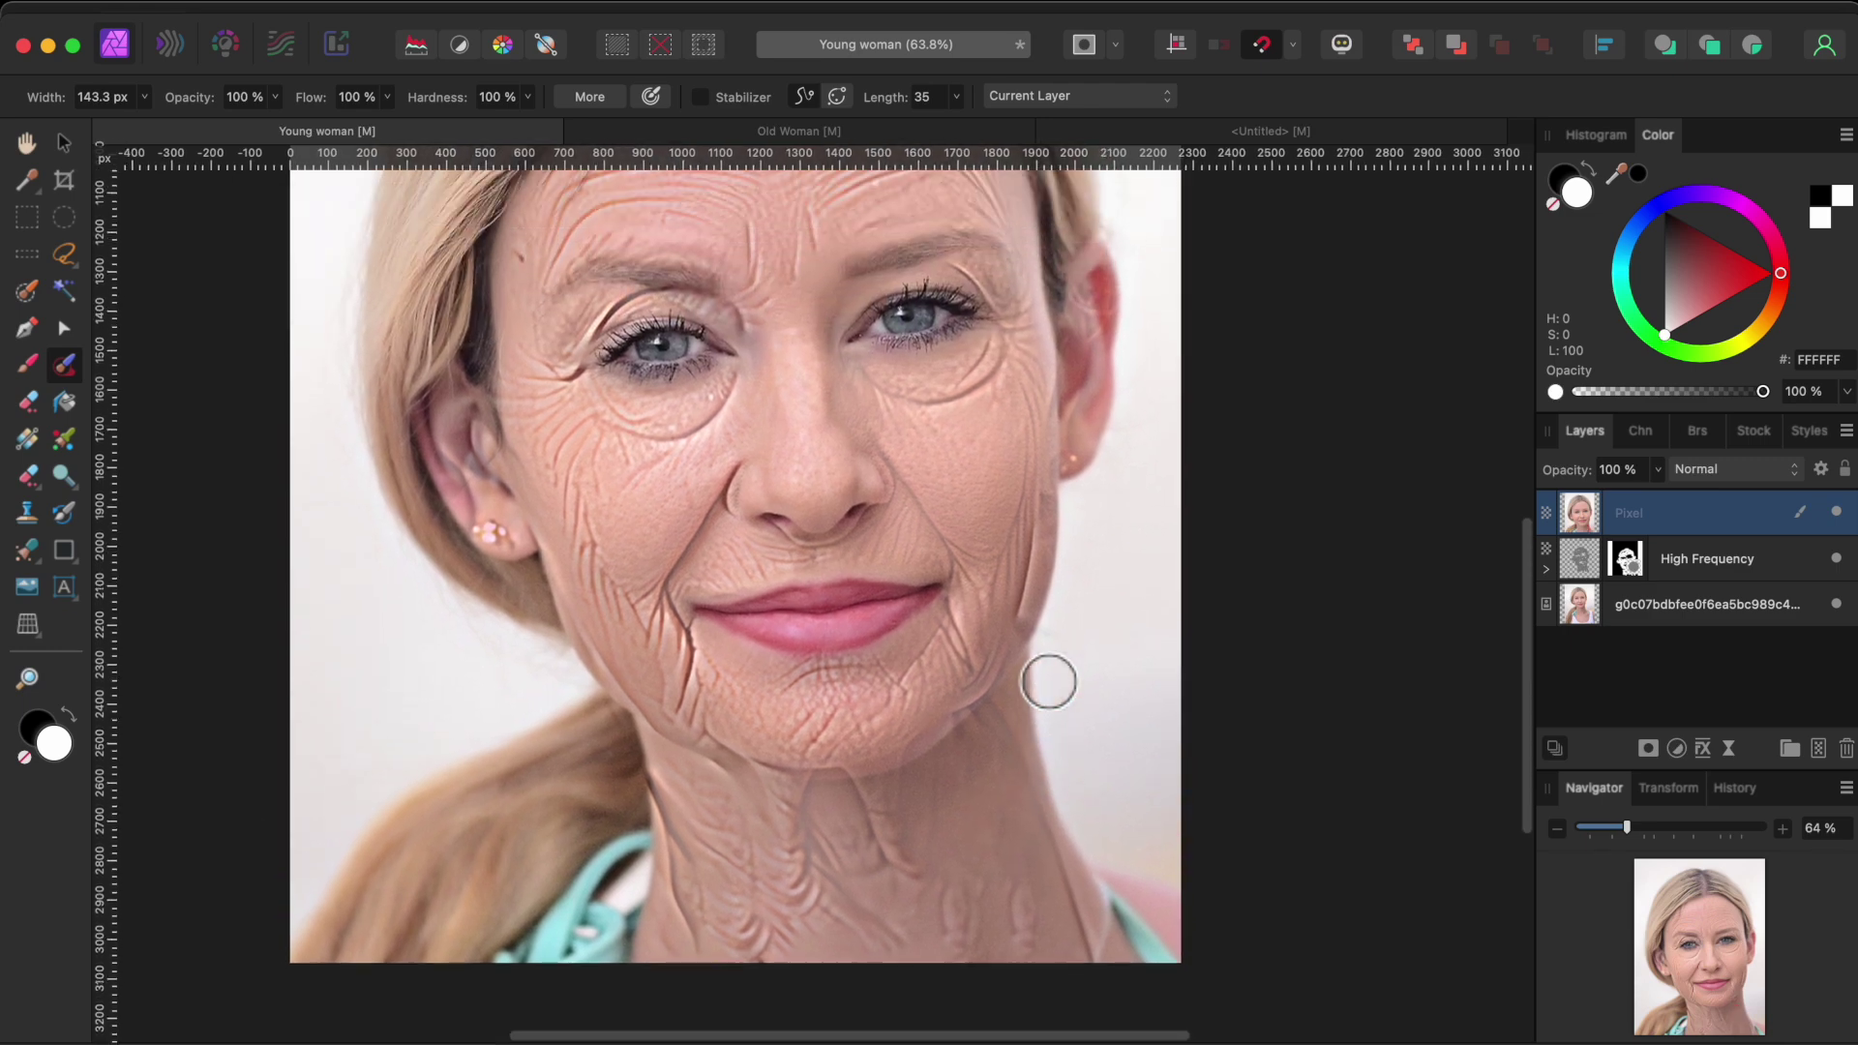
scroll(996, 764, up, 5)
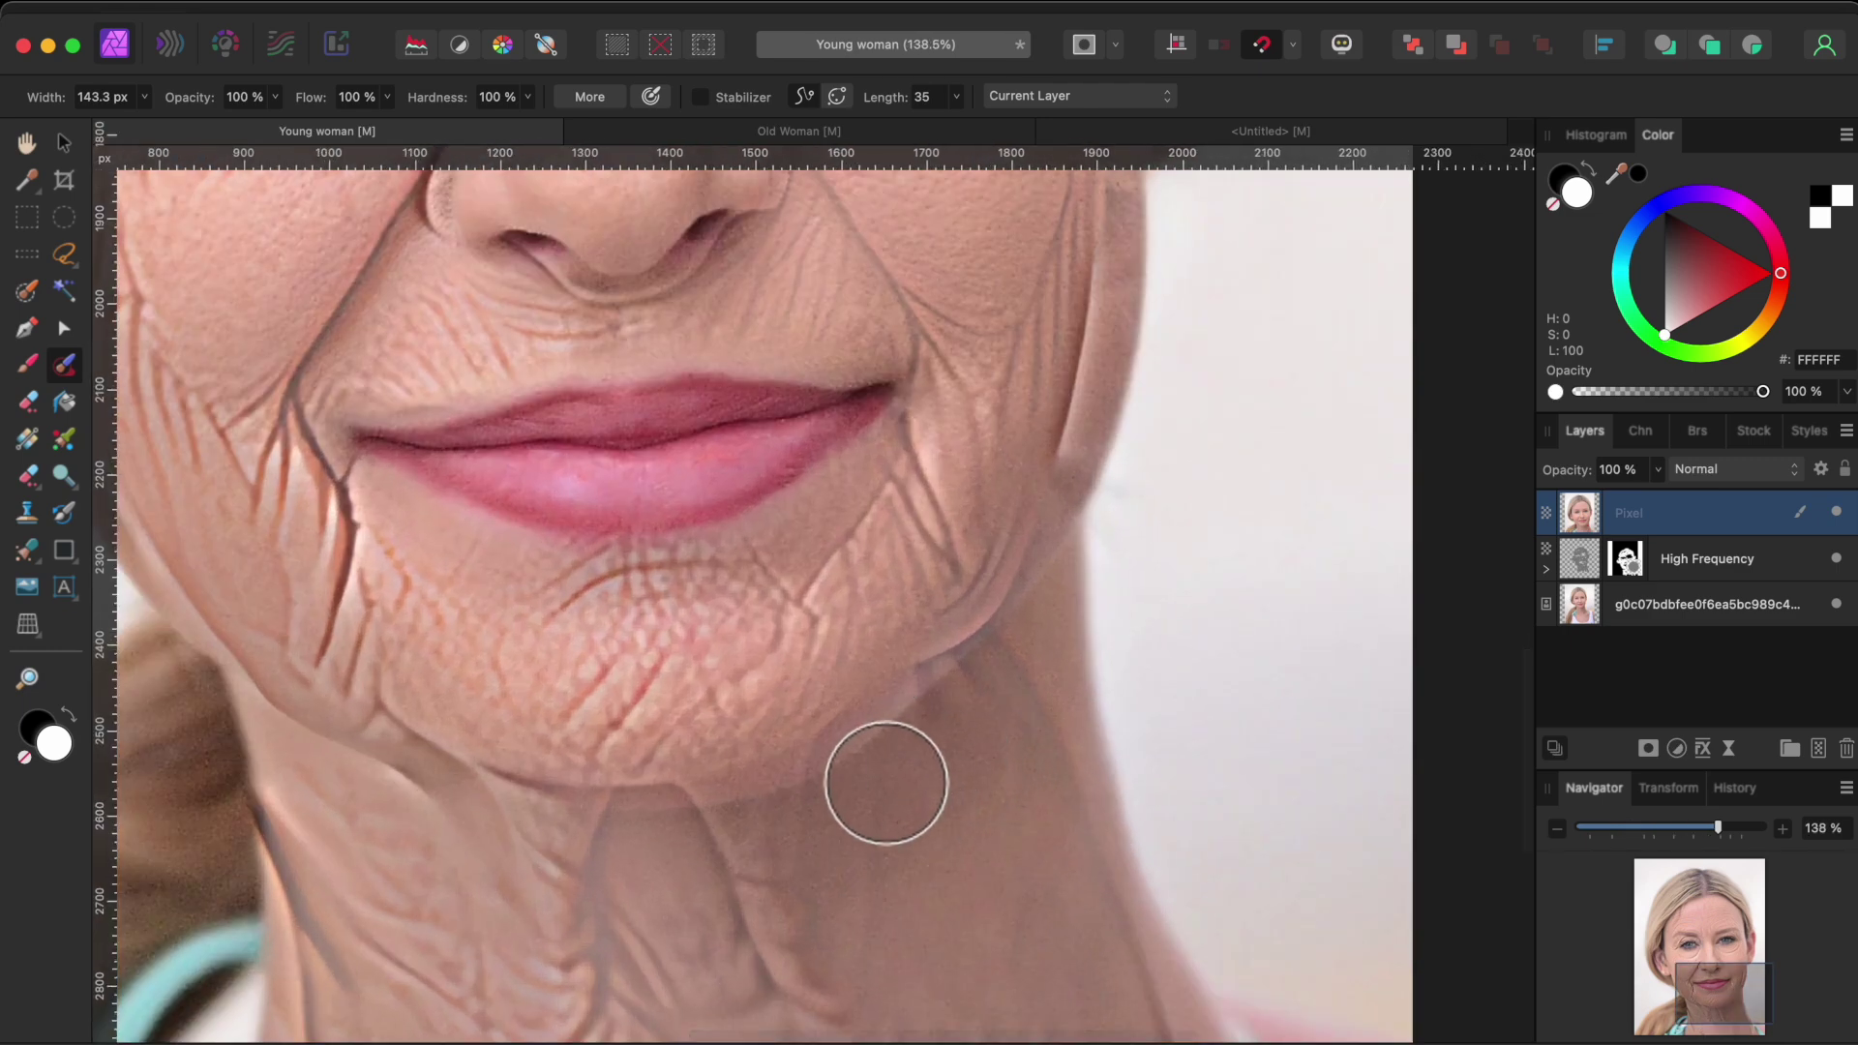
drag(1017, 724, 1095, 937)
scroll(1058, 891, down, 3)
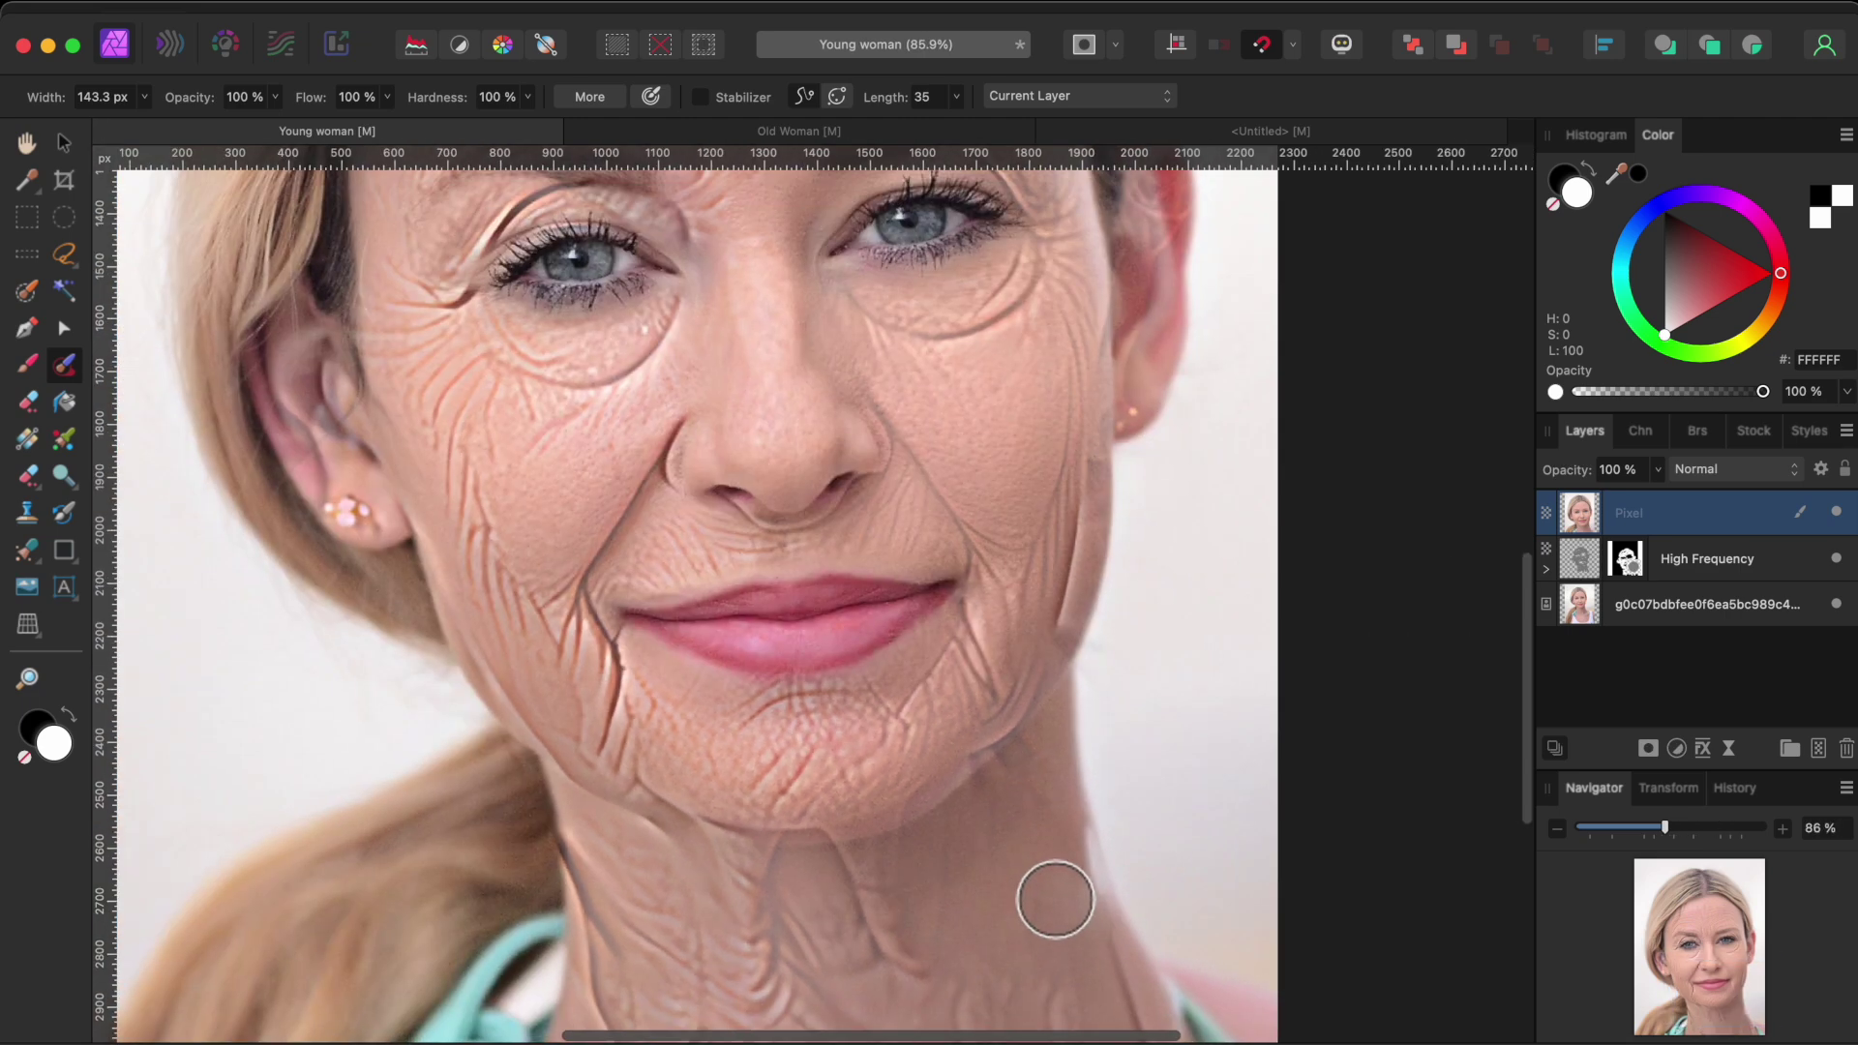
scroll(1055, 899, down, 4)
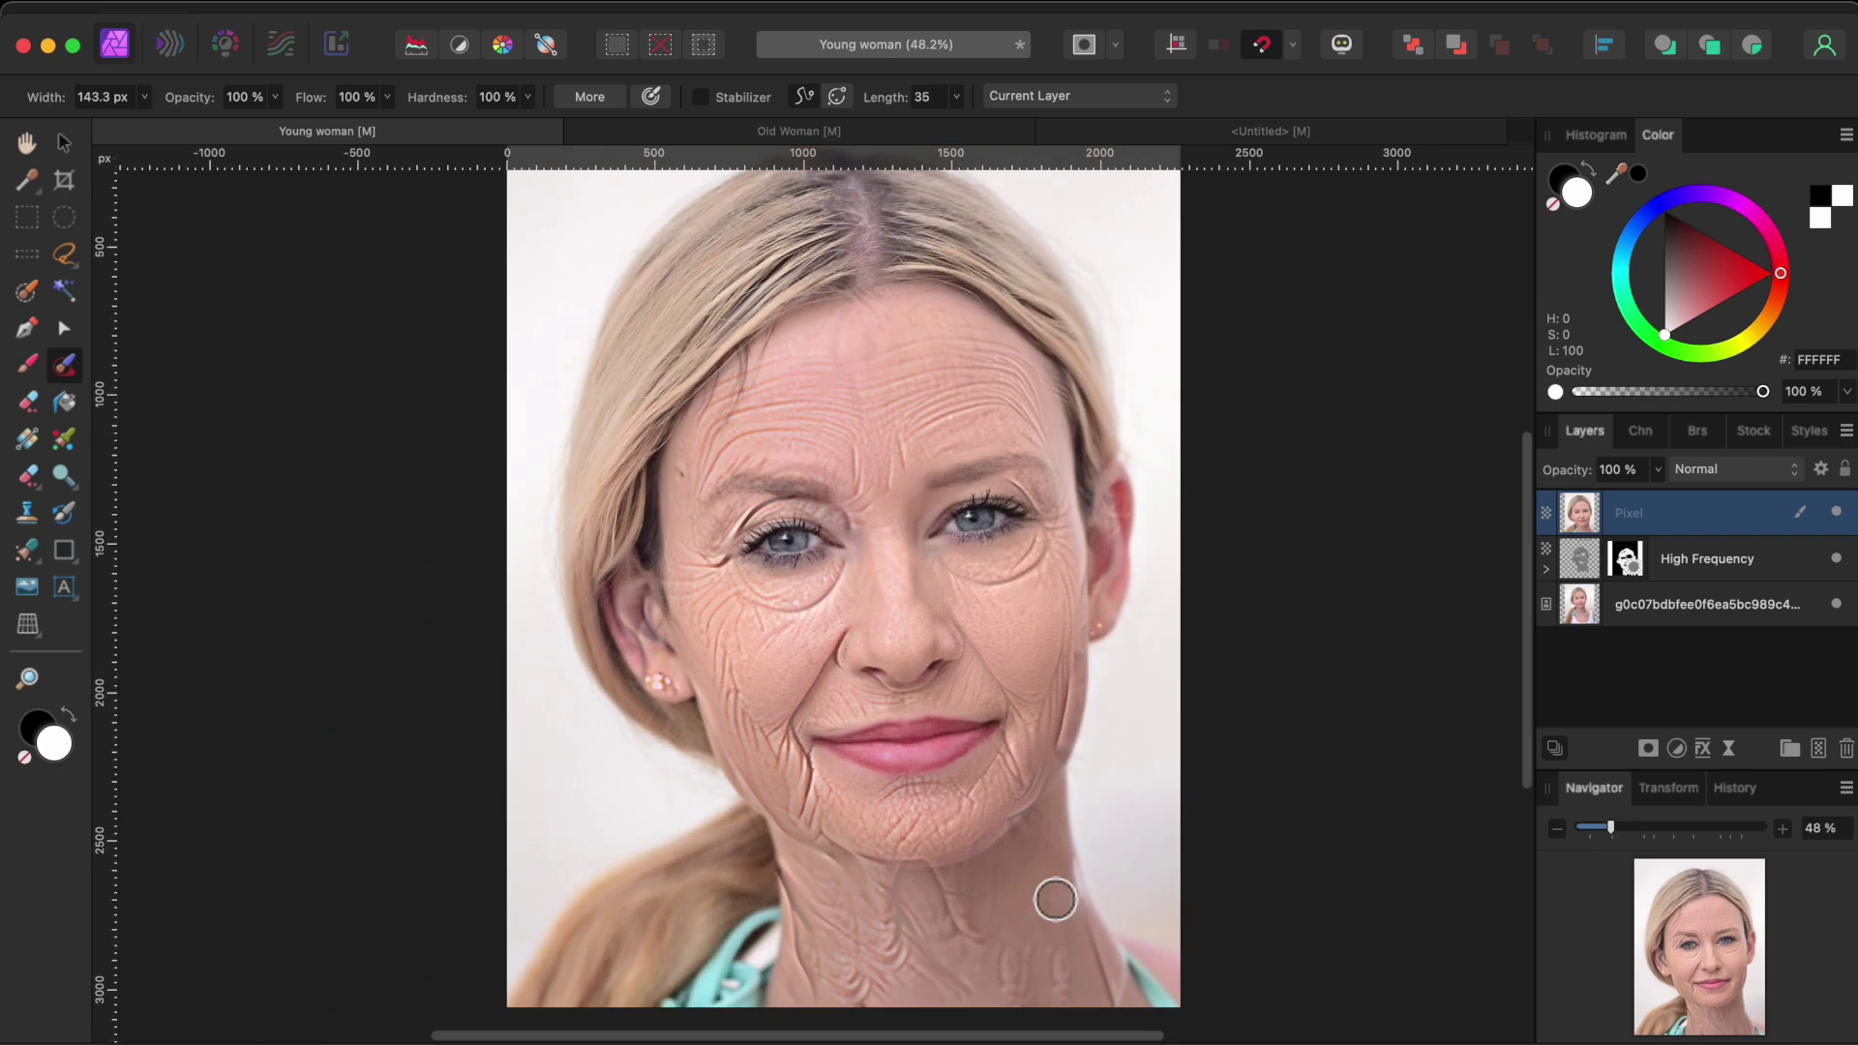